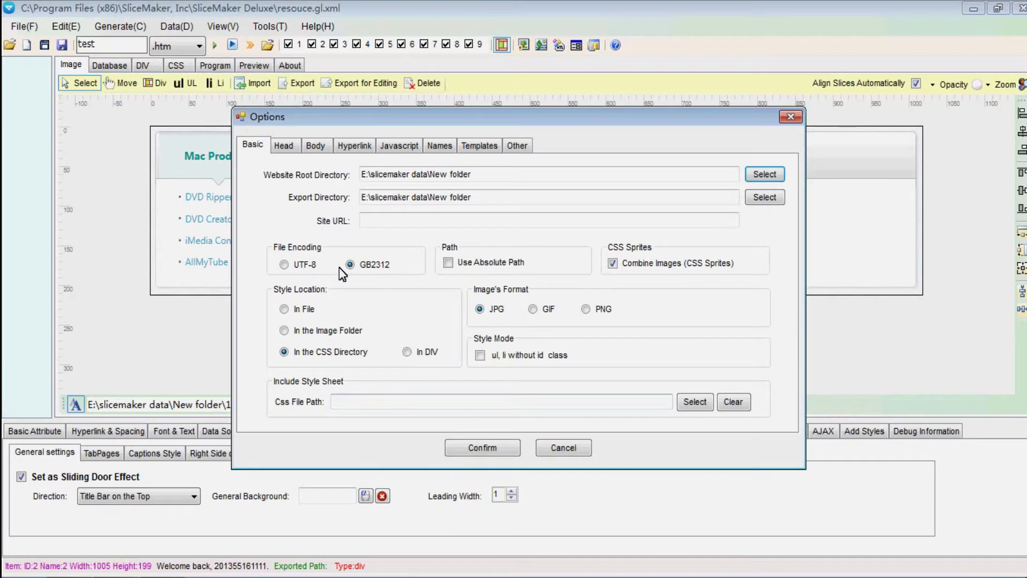
Apply the options with JPG as the image format and save the design document as test.gl, overwriting the existing file
click(490, 310)
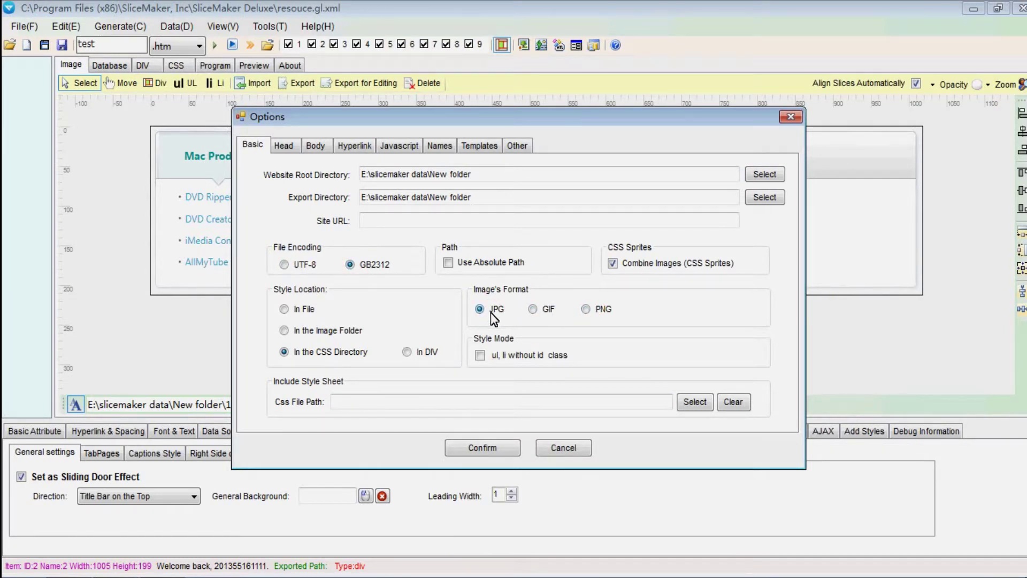
click(482, 449)
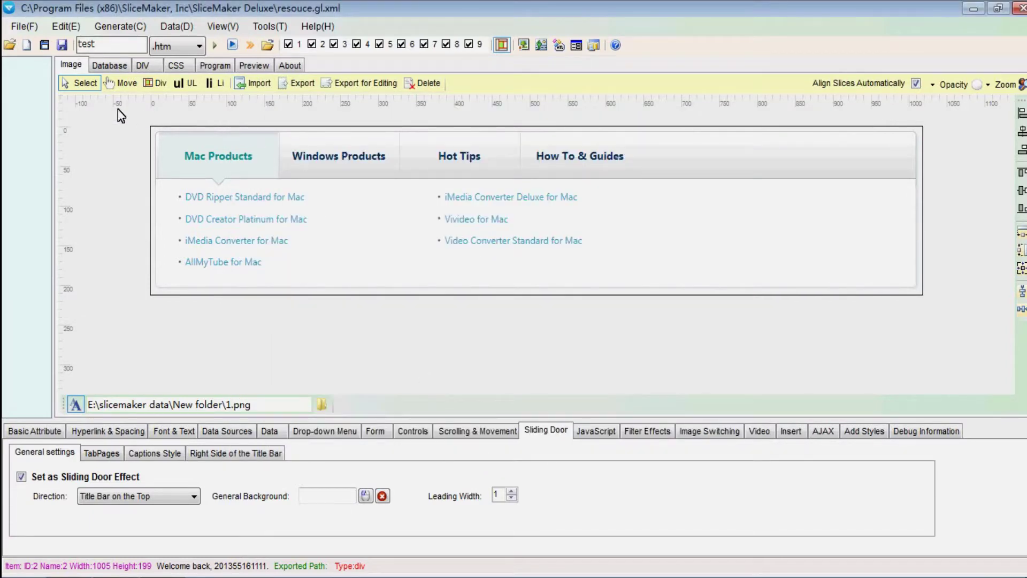
click(45, 46)
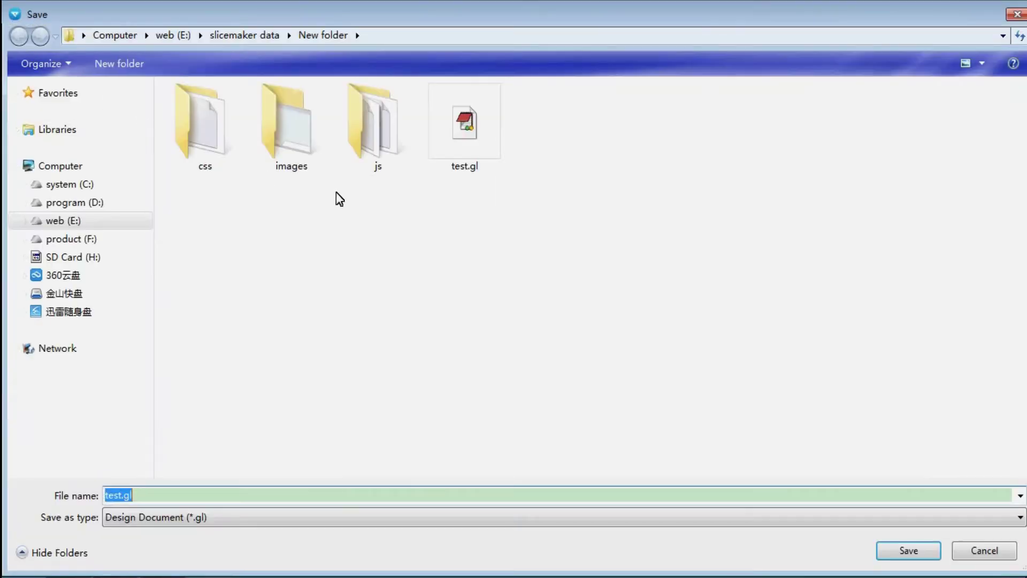
double_click(465, 150)
click(560, 303)
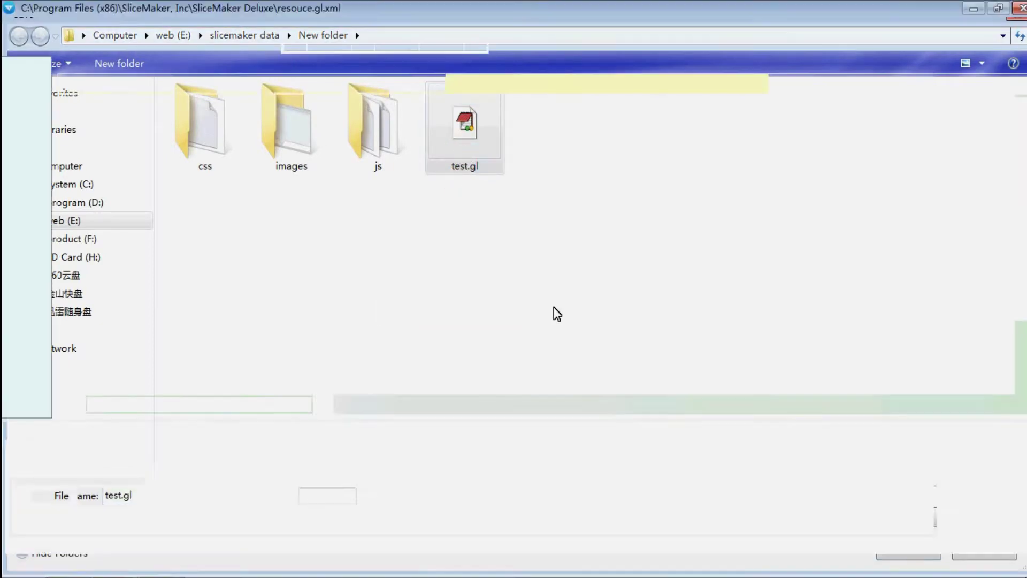
click(588, 333)
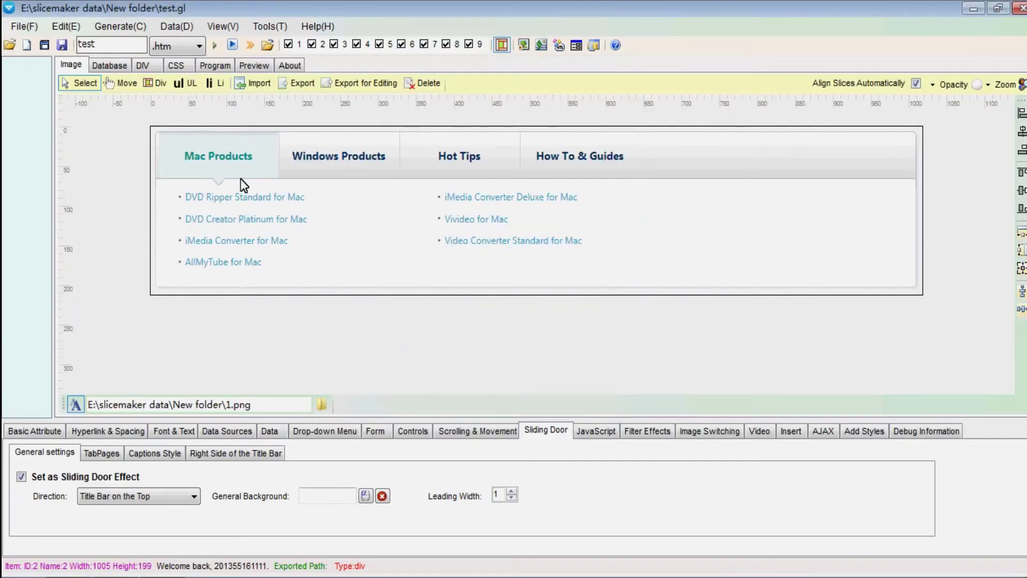
Draw a Div slice around the whole tabbed panel and adjust its edges to about 1005 by 200 px
click(160, 83)
drag(156, 131, 917, 289)
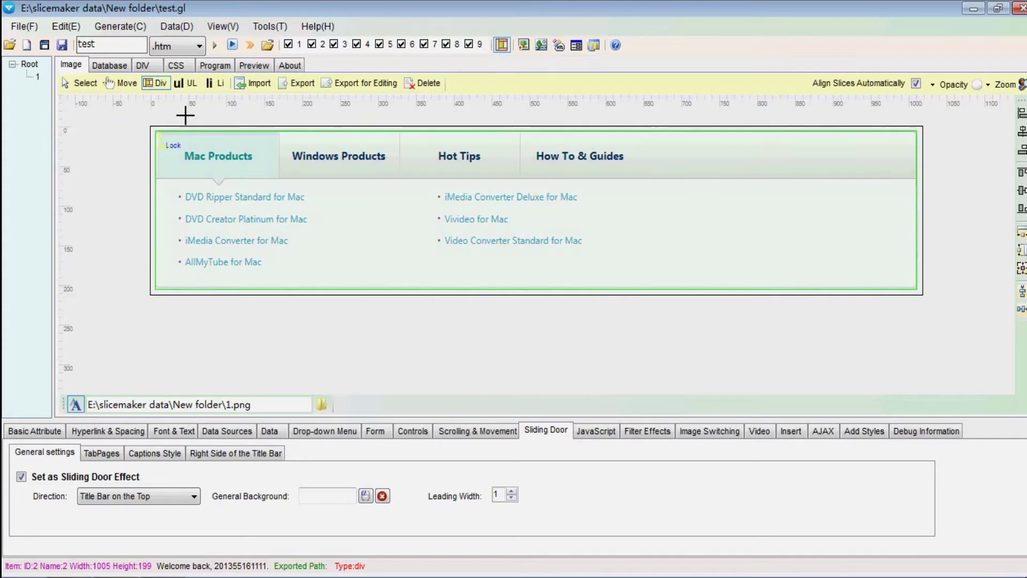
click(86, 83)
click(155, 159)
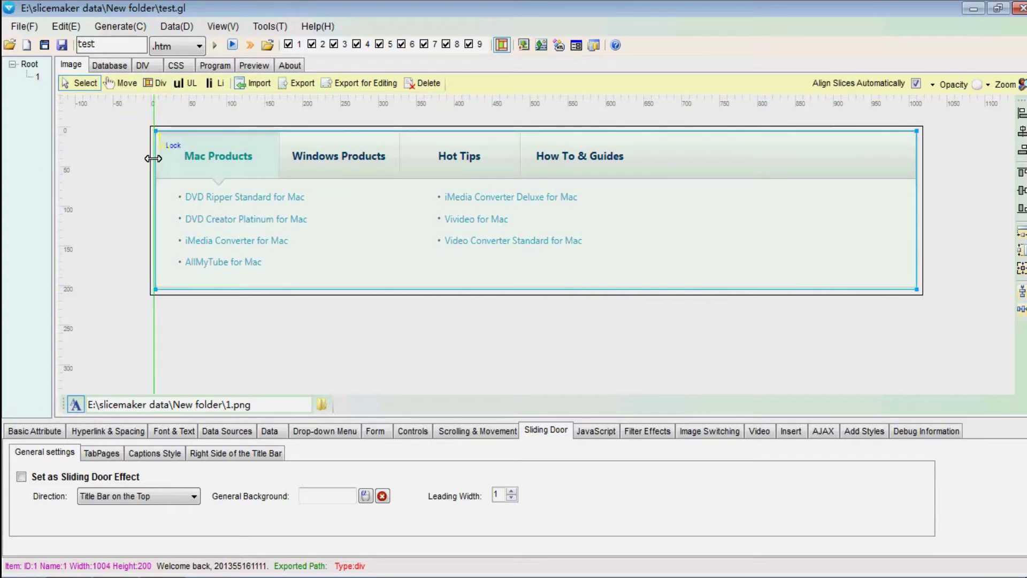
drag(154, 158, 189, 131)
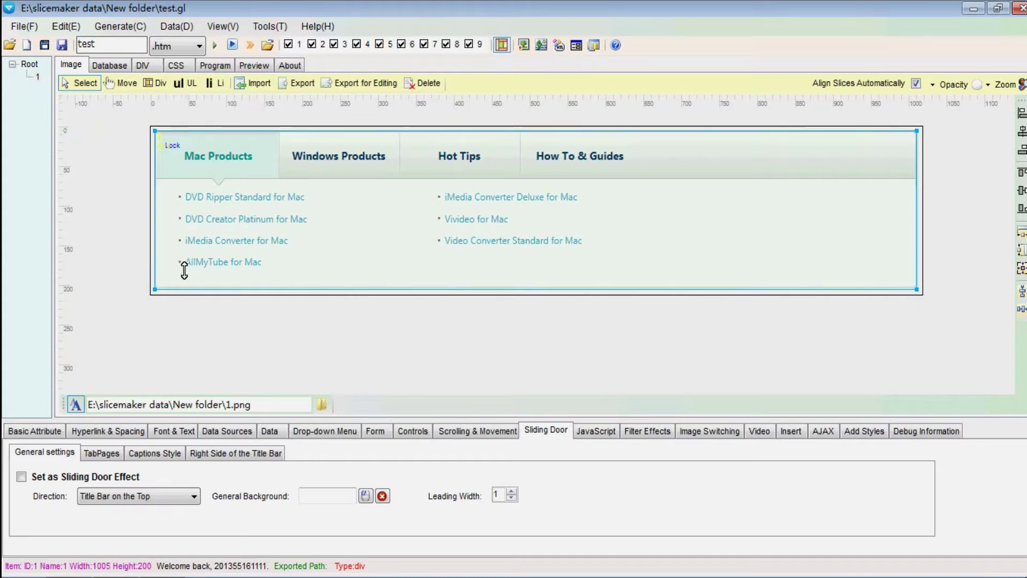
drag(183, 290, 182, 289)
click(125, 160)
Set the slice as a sliding door effect with the direction Title Bar on the Top
click(53, 477)
click(124, 481)
click(128, 493)
click(110, 498)
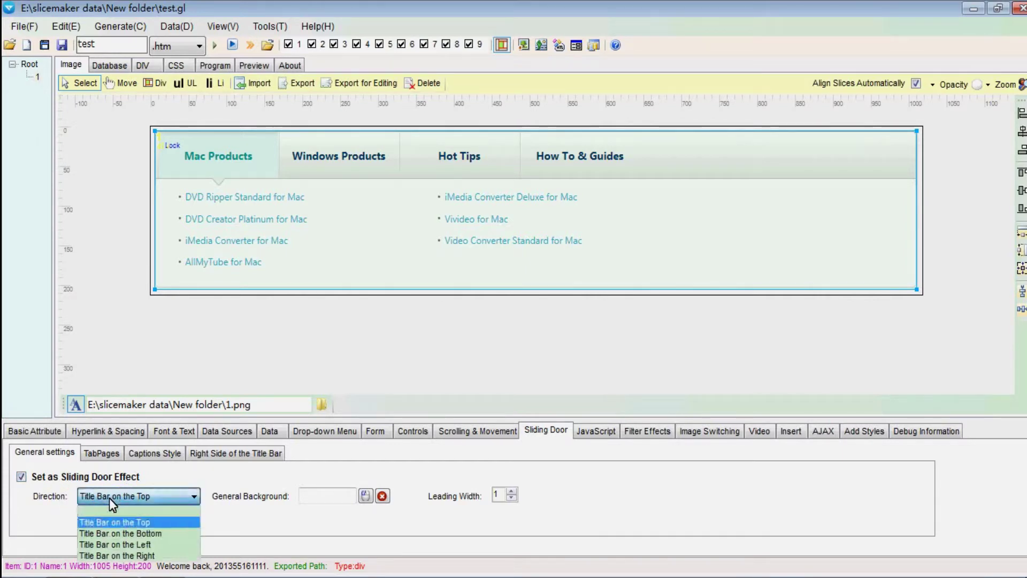
click(123, 515)
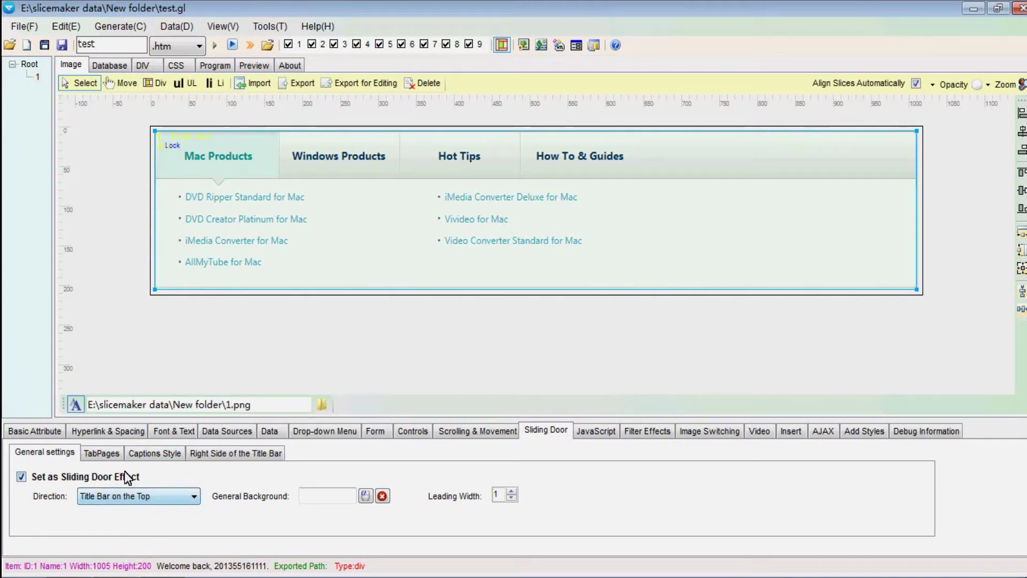
Open the sliding door's tab page content settings and add four tab pages
click(109, 458)
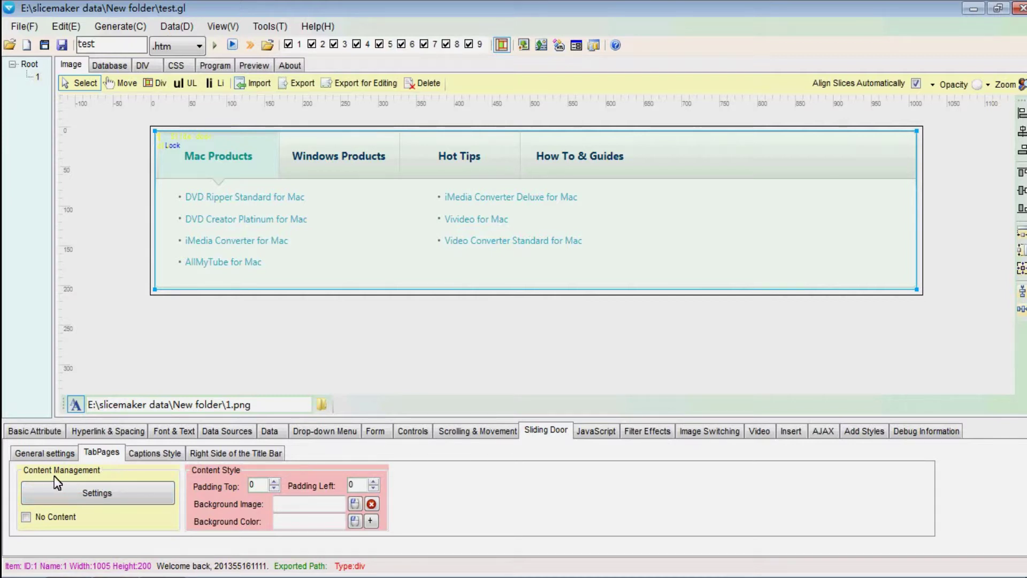
click(107, 492)
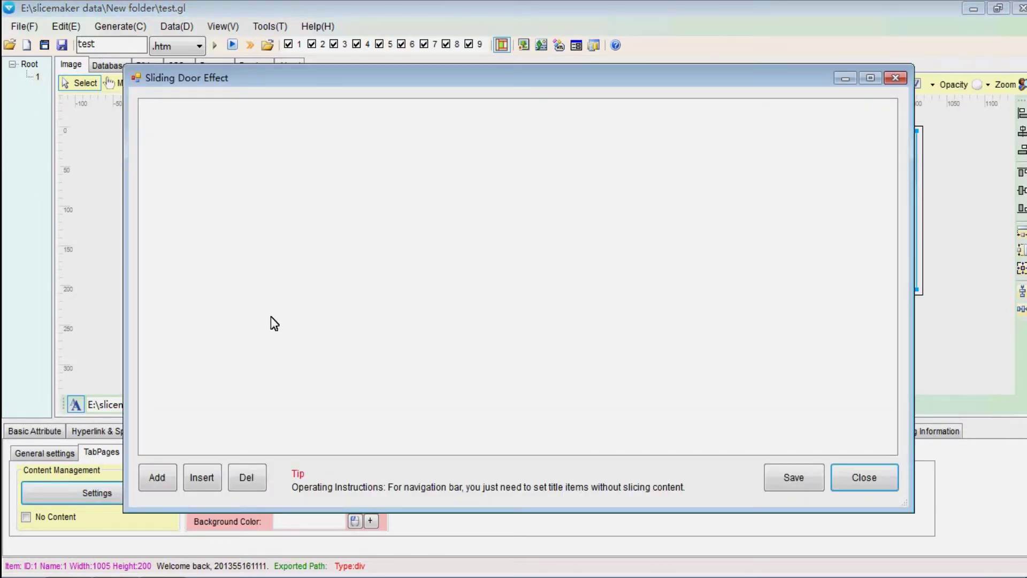
click(161, 479)
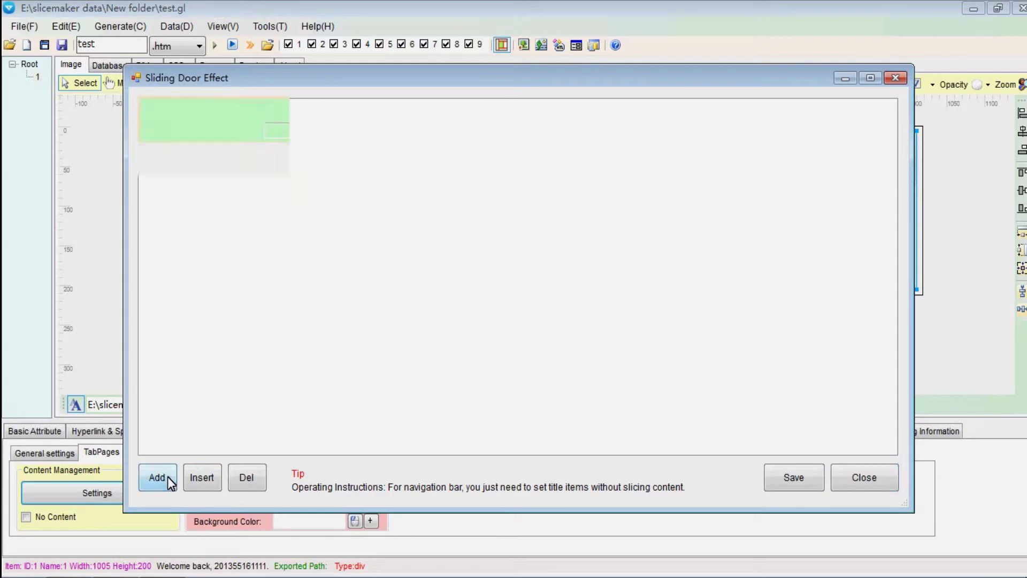
click(157, 477)
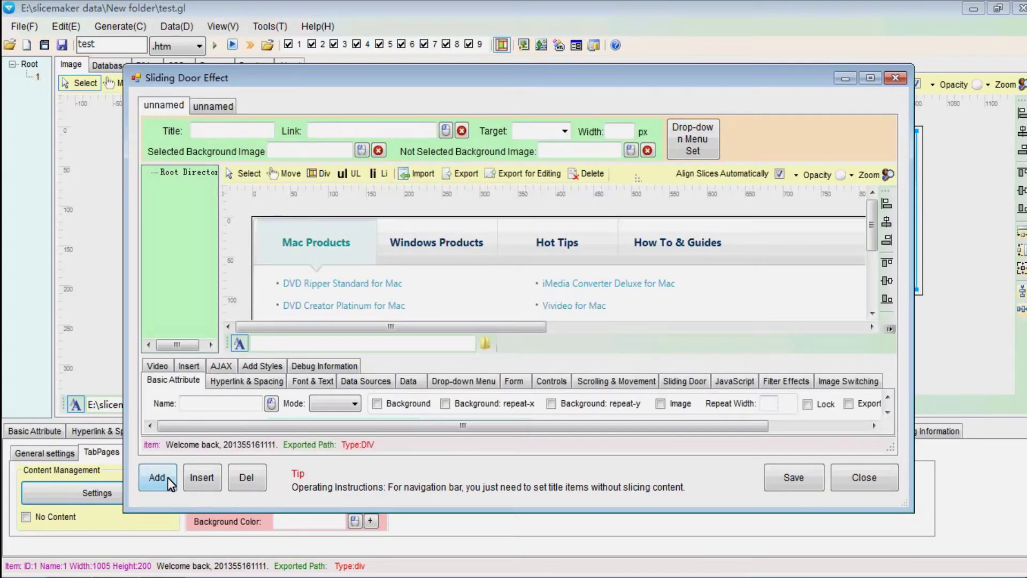
click(158, 477)
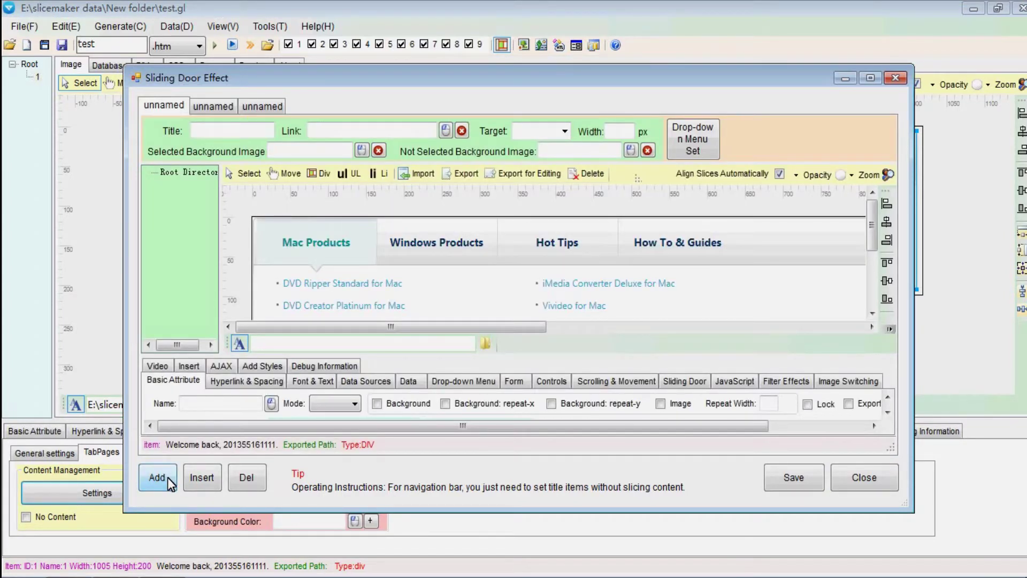
click(168, 478)
Title the first tab page "Mac Products" and the second one "Windows Products"
click(227, 131)
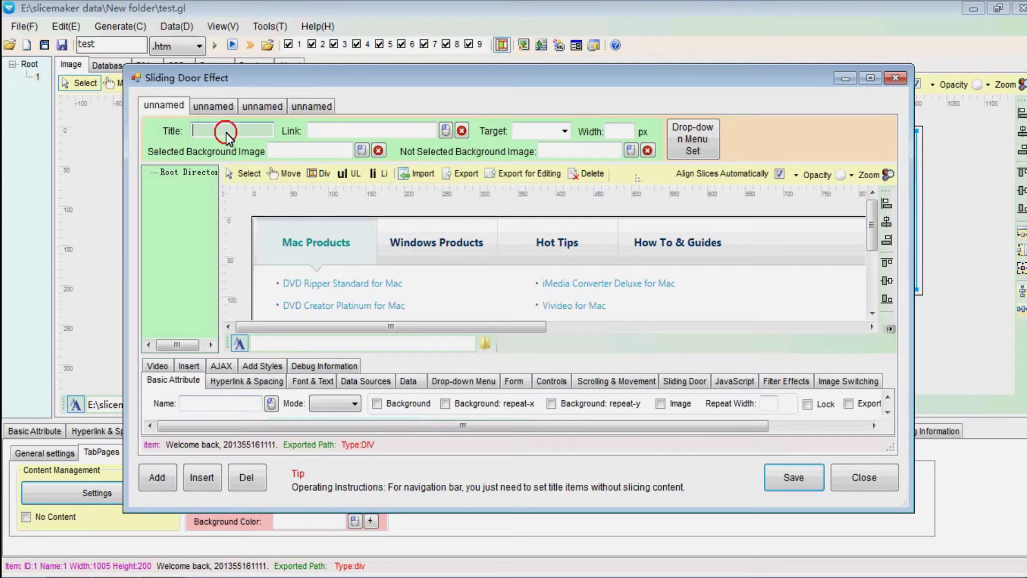
text(Mac pro)
click(213, 105)
click(217, 129)
text(W)
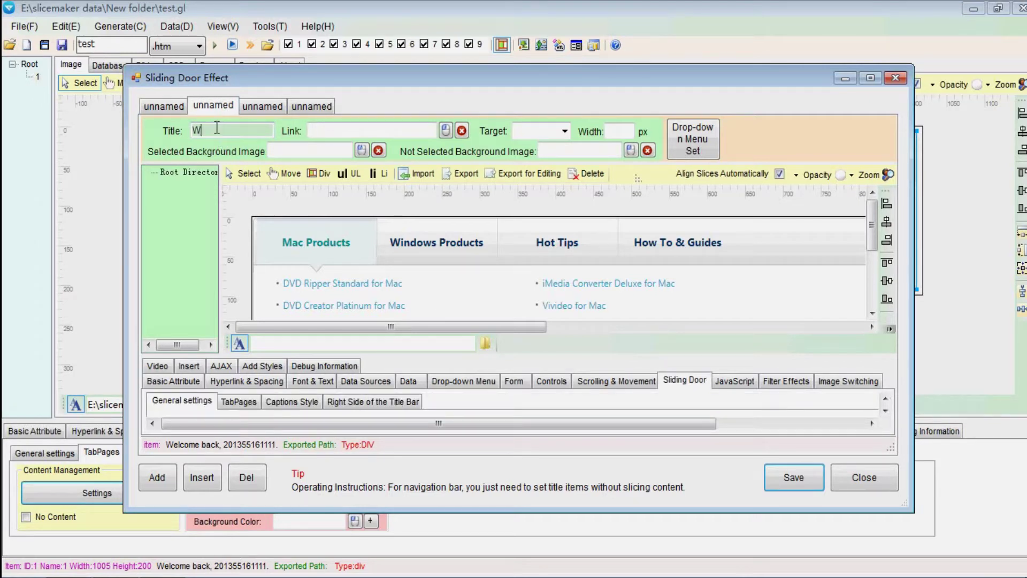
text(indows Products)
Title the third tab page "Hot Tiips"
click(262, 105)
click(235, 134)
text(Hot )
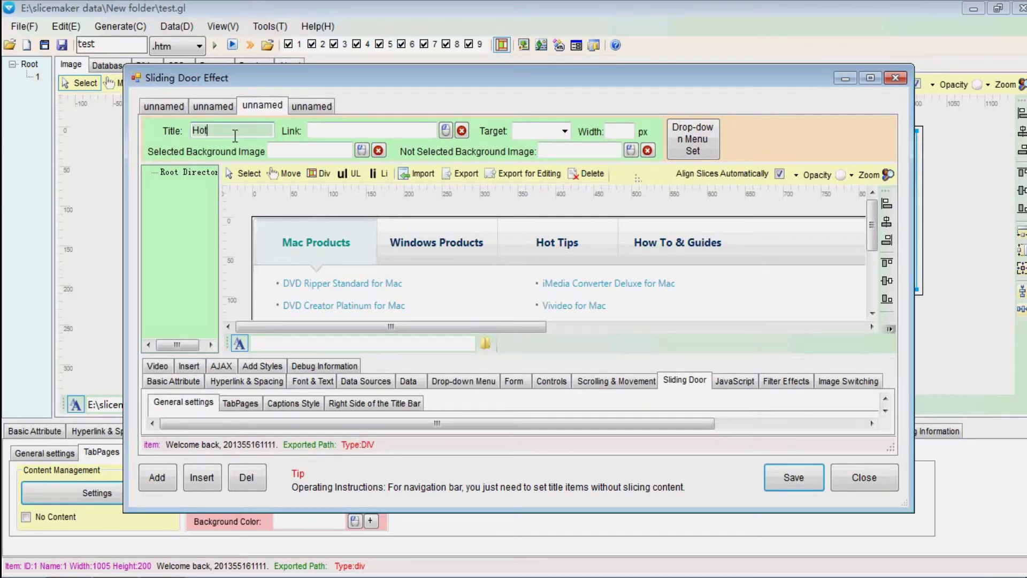
text(tip)
key(BackSpace)
key(BackSpace)
text(Tiips)
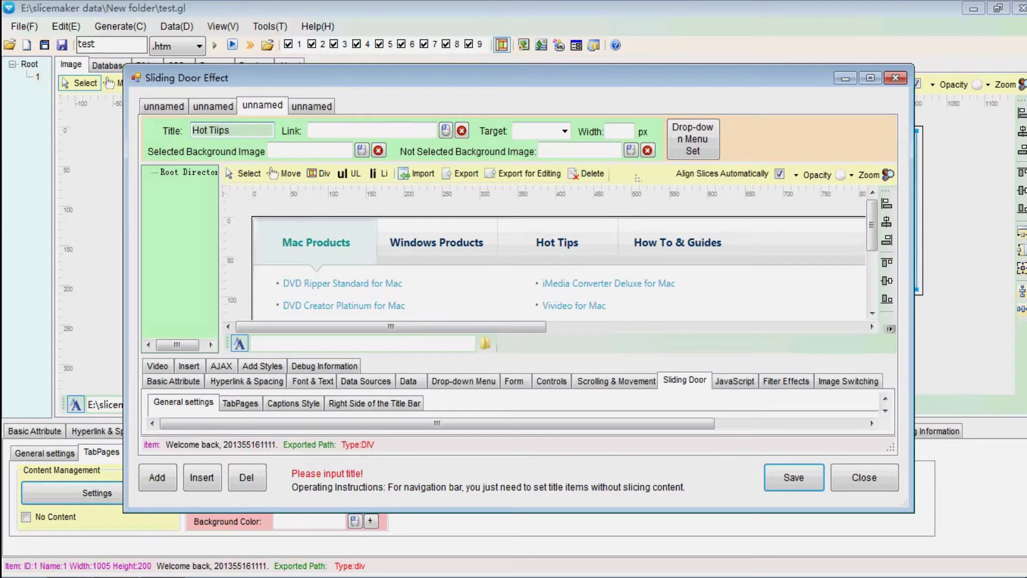
Title the fourth tab page "How to & Guides" and save the tab page settings
click(316, 112)
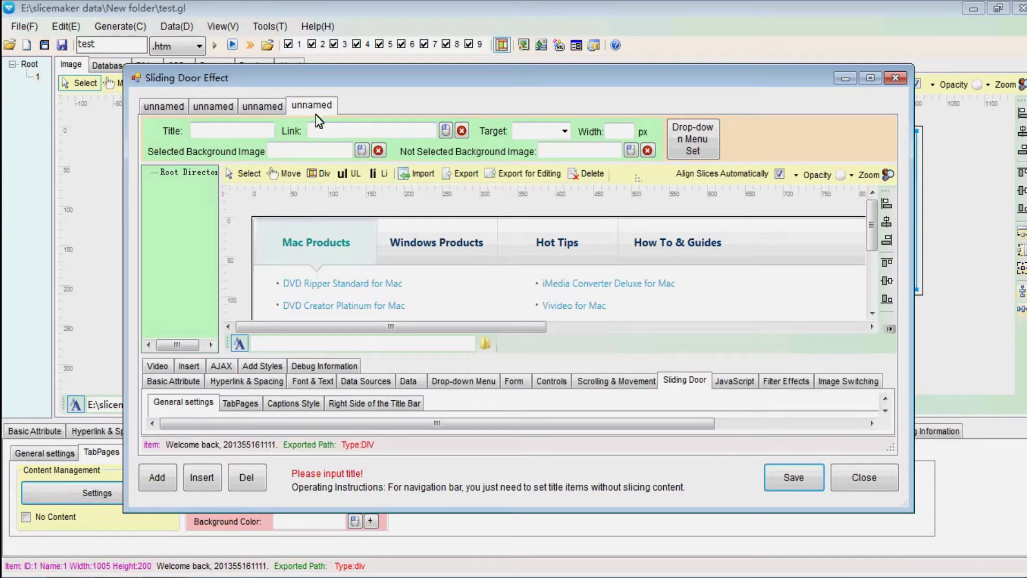
click(249, 128)
text(How to)
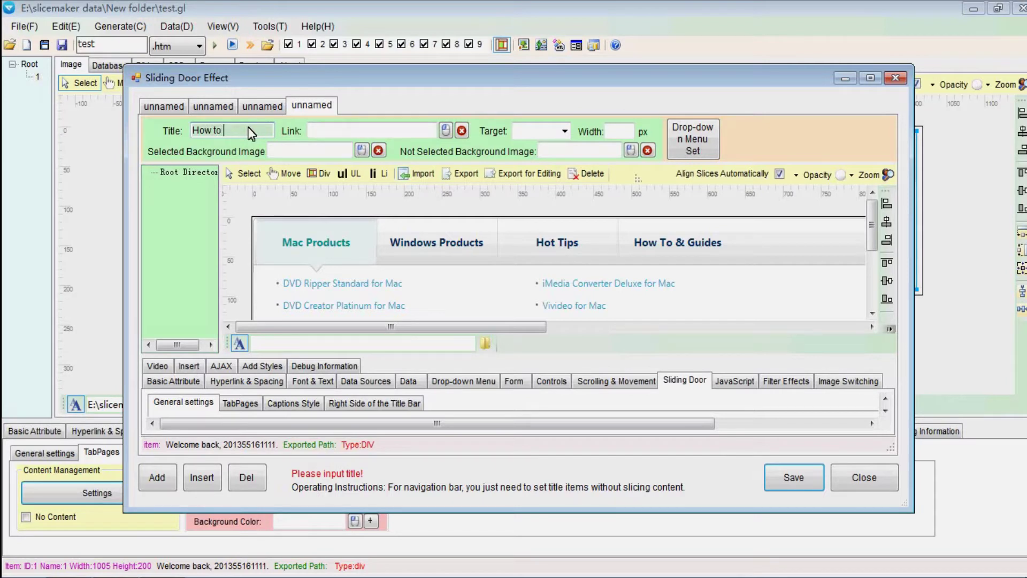
text(& Guides)
click(808, 480)
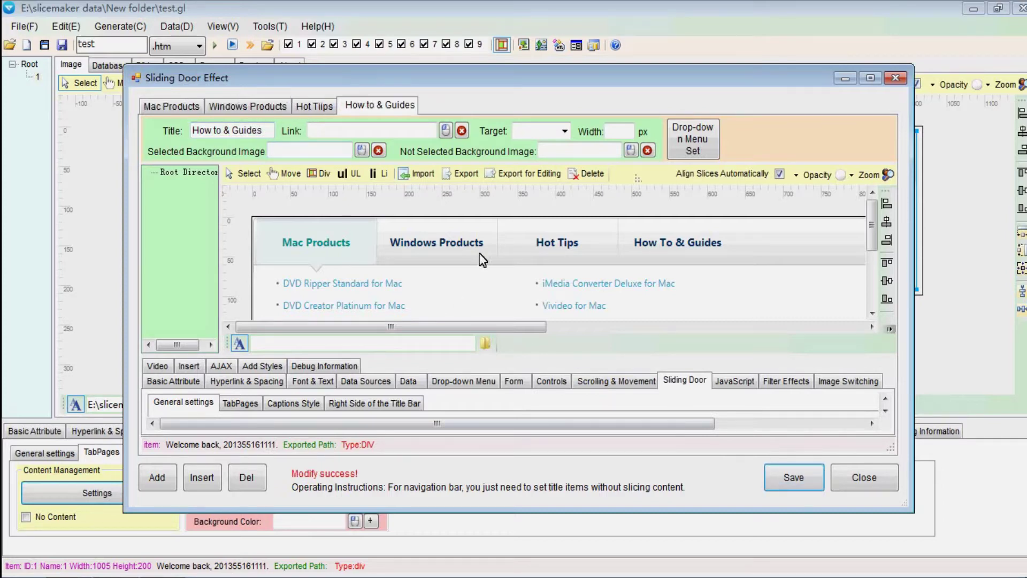
Review each of the four titled tab pages and close the Sliding Door Effect settings
click(321, 106)
click(260, 107)
click(174, 109)
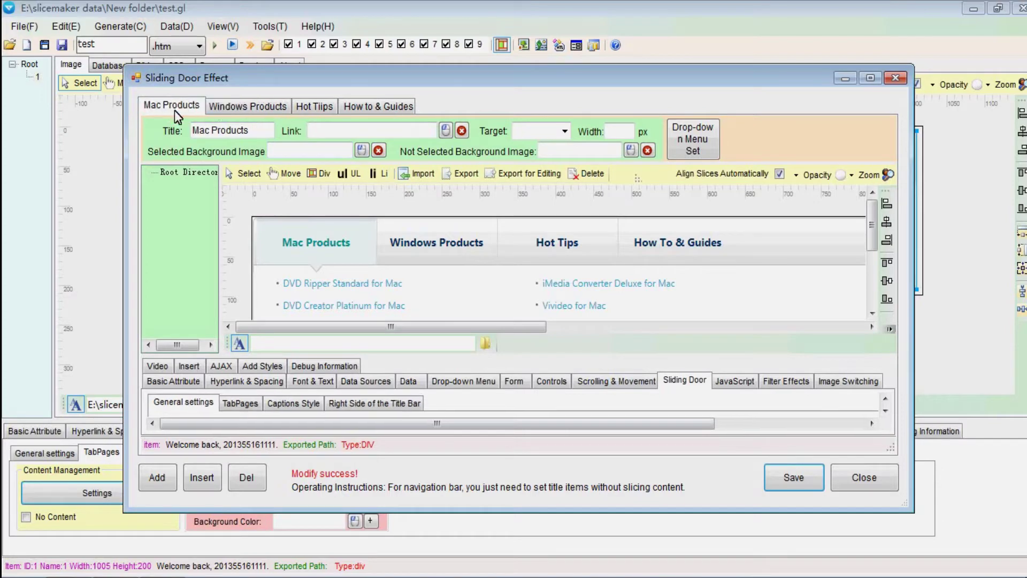
click(246, 107)
click(171, 107)
click(236, 107)
click(316, 106)
click(346, 107)
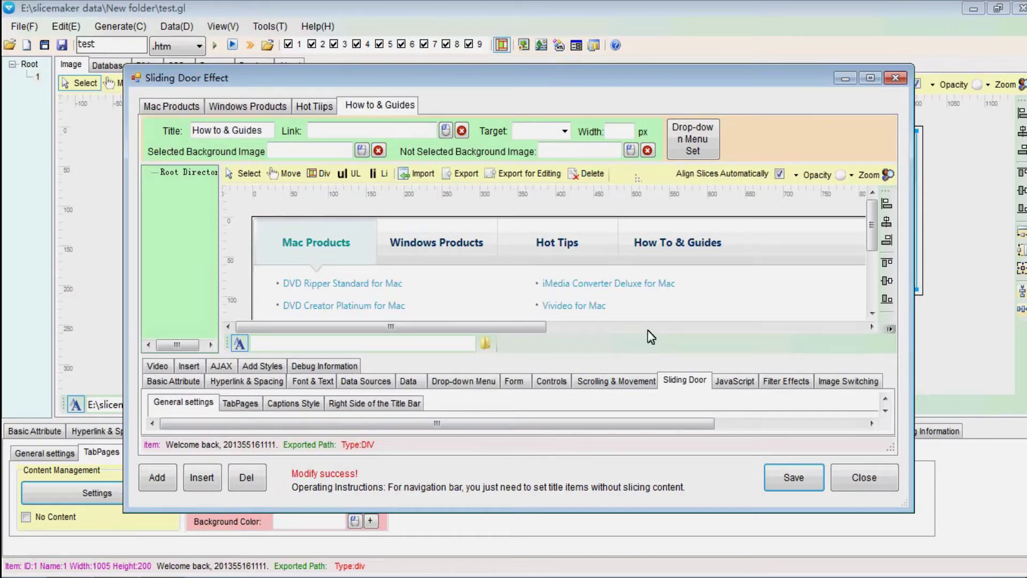
click(858, 481)
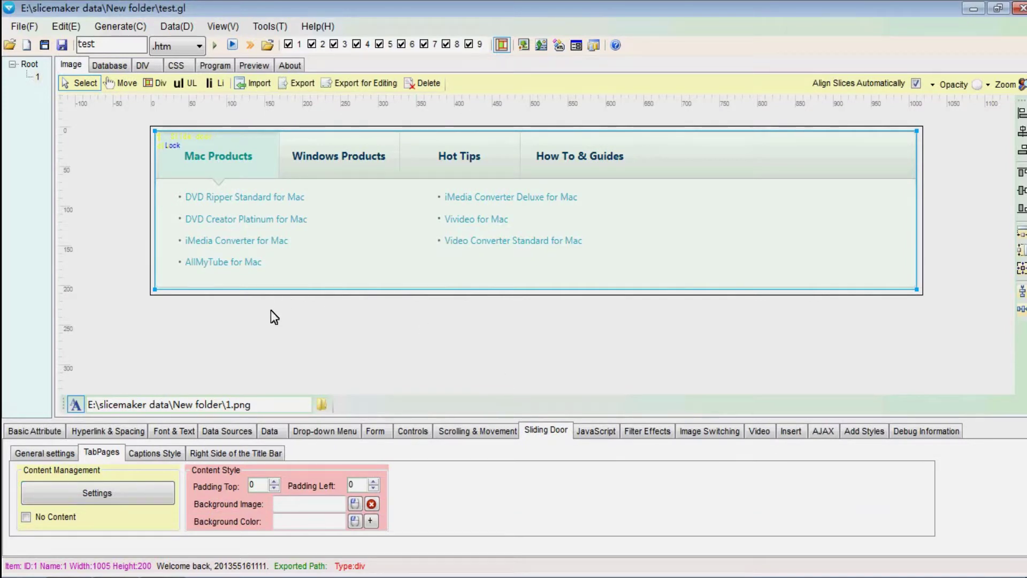
Generate the DIV and CSS and export them to E:\slicemaker data\New folder, overwriting test.htm
click(214, 45)
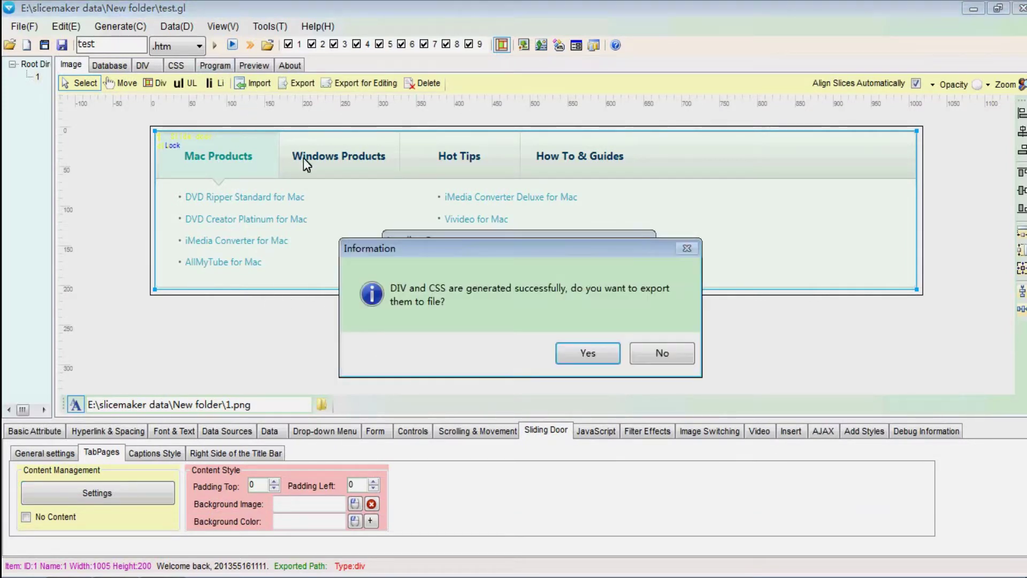
click(583, 351)
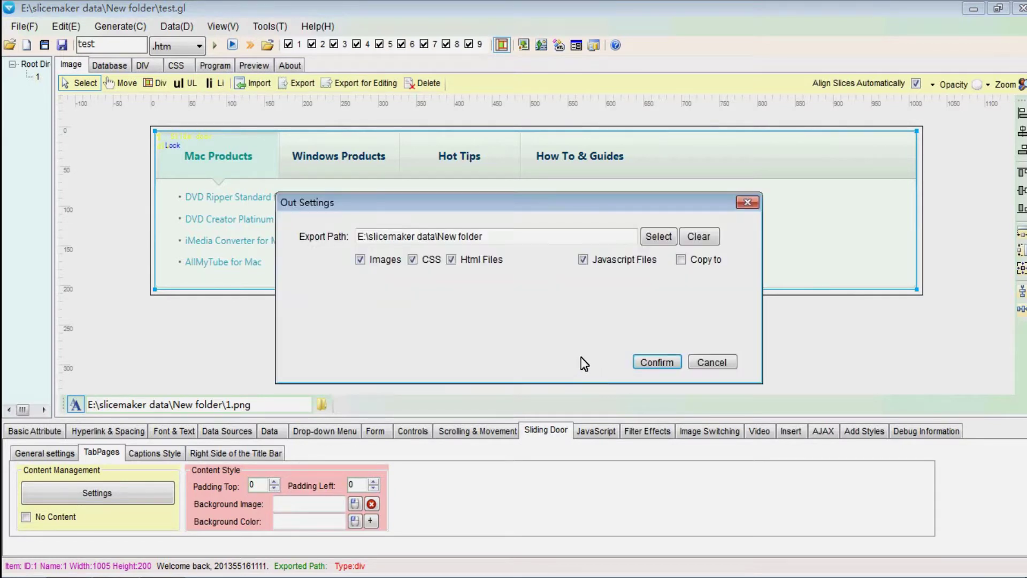
click(644, 358)
click(605, 351)
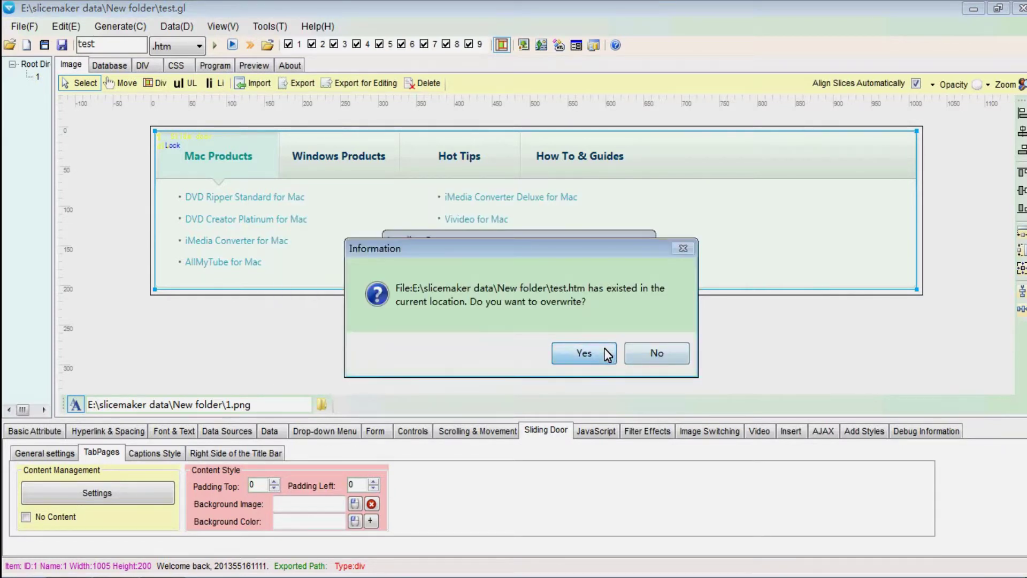
click(599, 335)
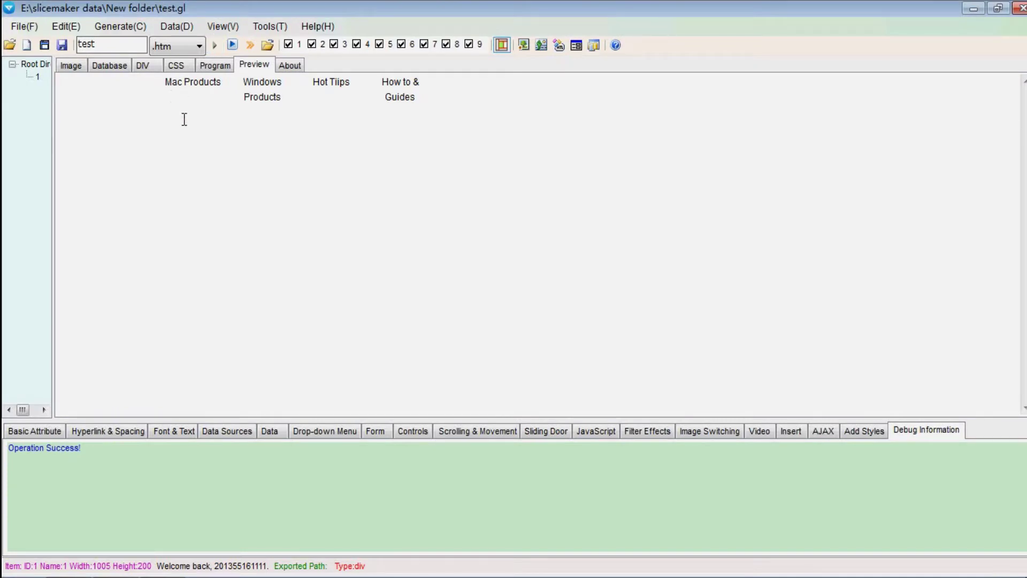
Return to the design image and open the caption style settings of the sliding door panel
click(107, 65)
click(75, 65)
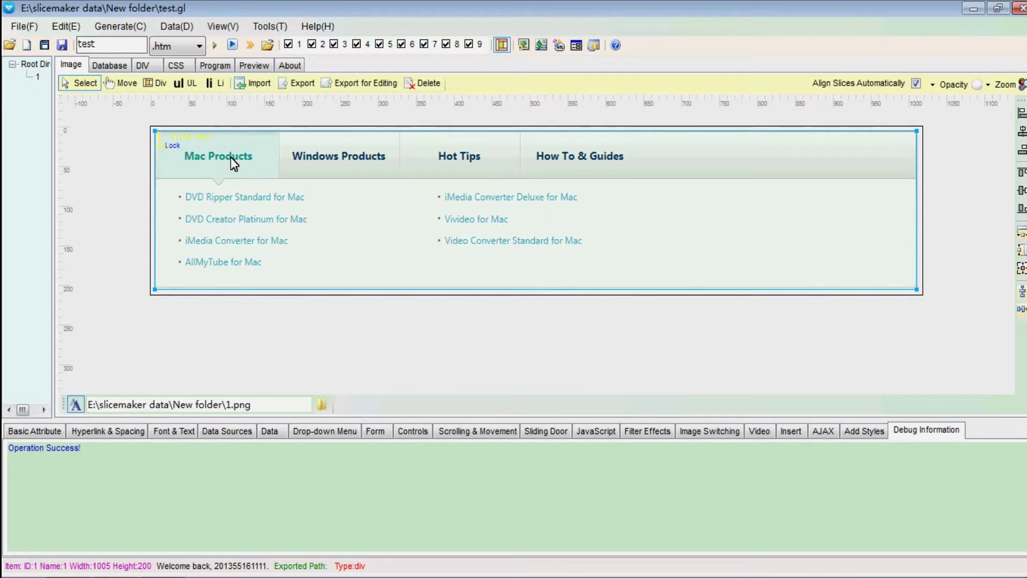
click(413, 431)
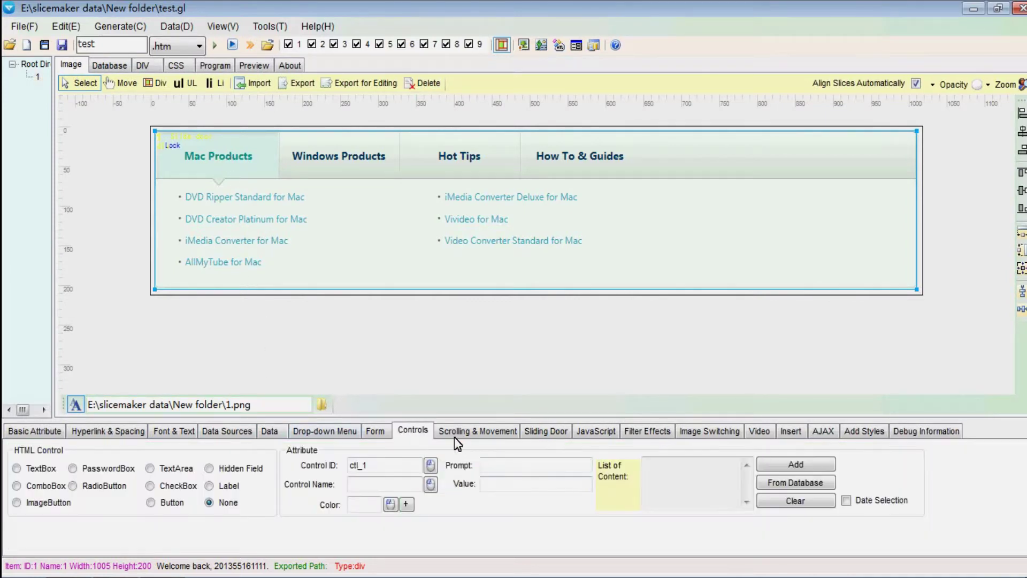
click(543, 431)
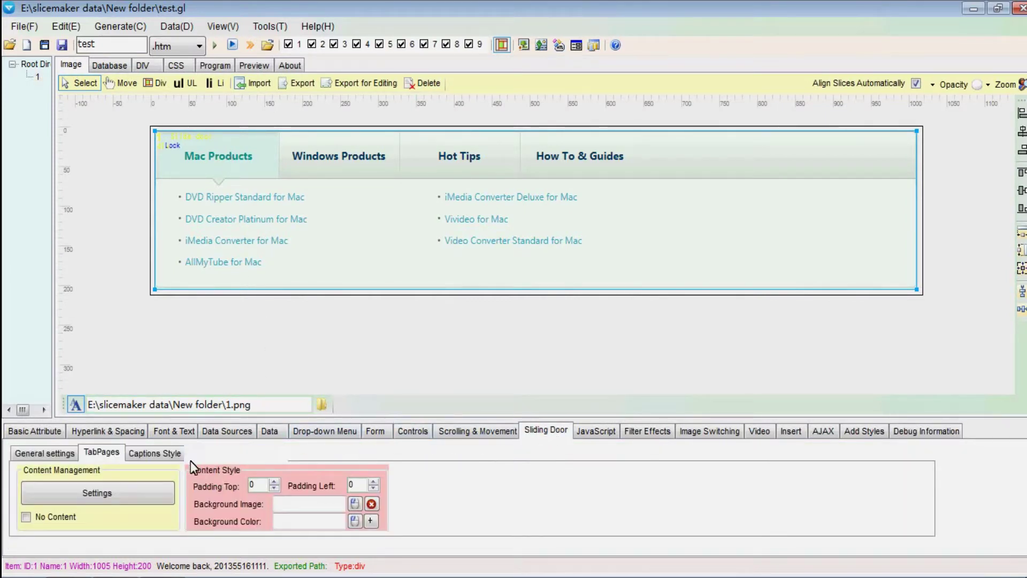
click(167, 458)
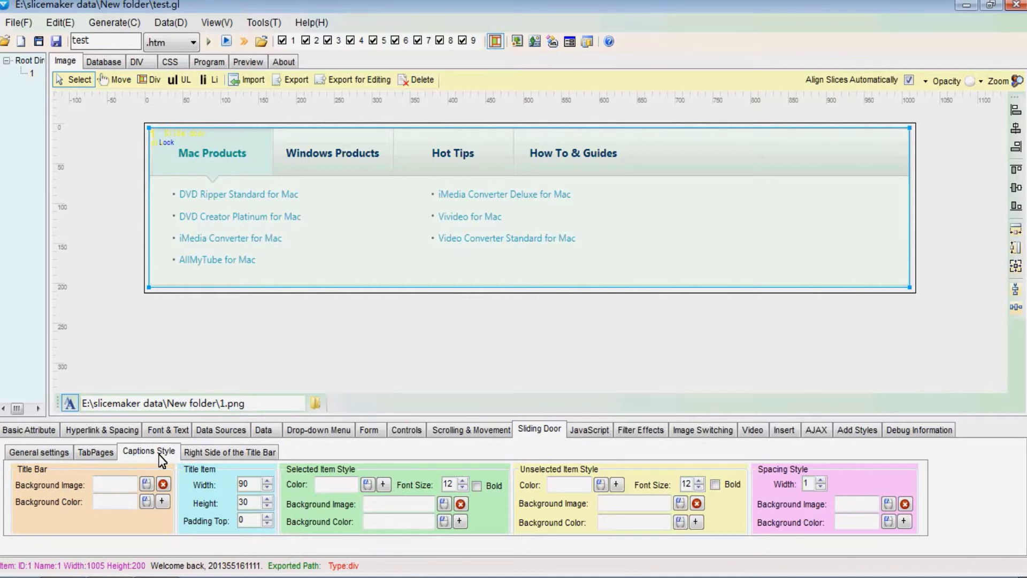
click(121, 485)
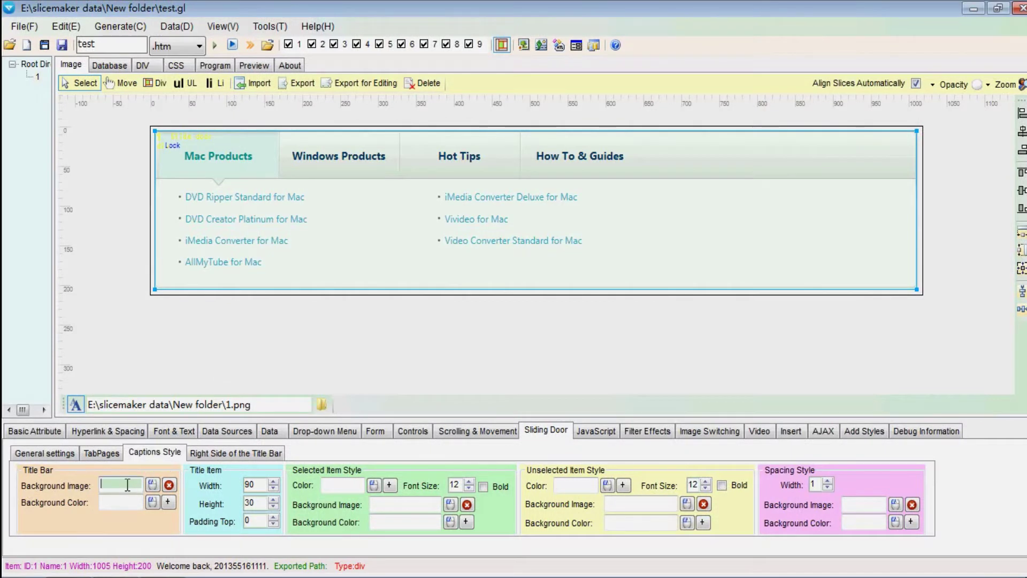
Draw a div slice about 1005 × 69 px across the row of tab captions and select it
click(155, 83)
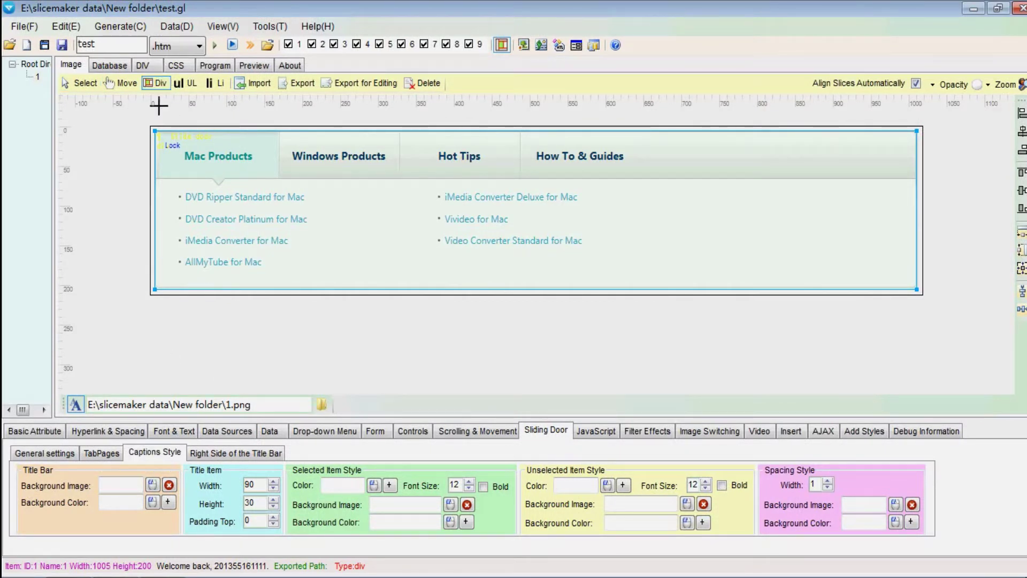
mouse_move(155, 131)
mouse_down()
mouse_move(238, 183)
mouse_move(375, 202)
mouse_move(916, 186)
mouse_up()
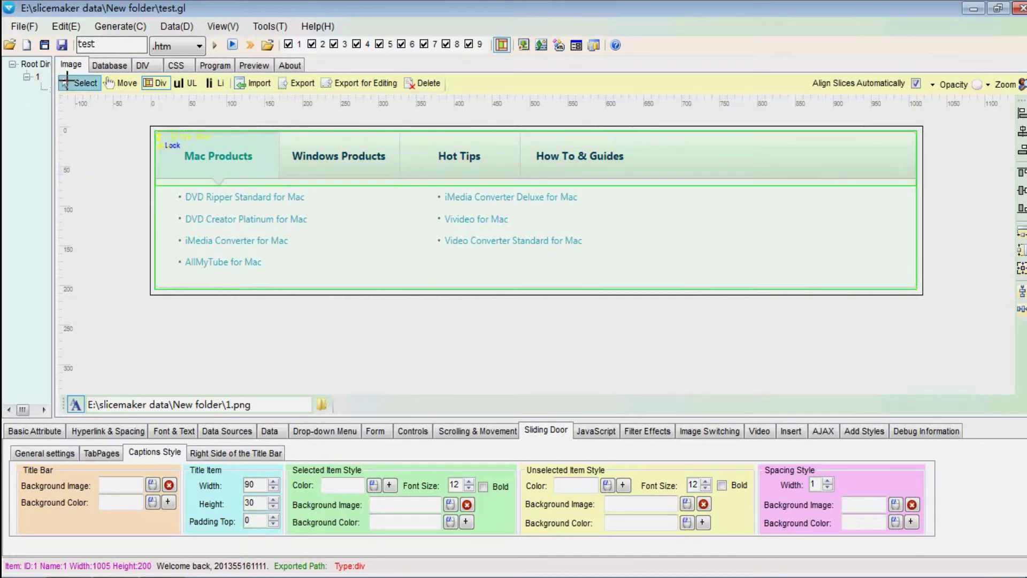
click(79, 83)
click(185, 146)
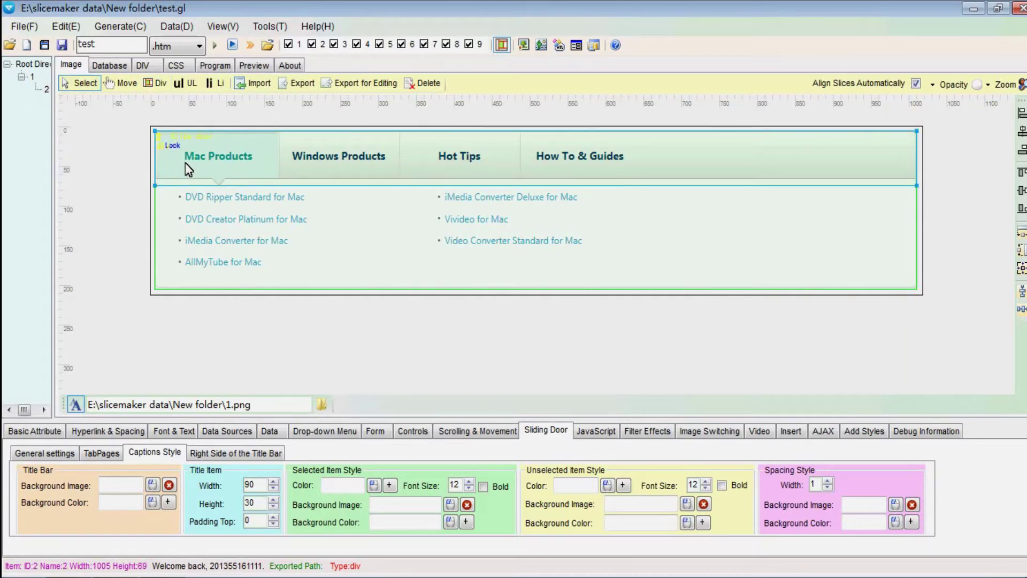
Export the caption row slice for editing as tab_caption_bg.jpg in the images\test folder and choose Adobe Fireworks as the image editor
right_click(185, 161)
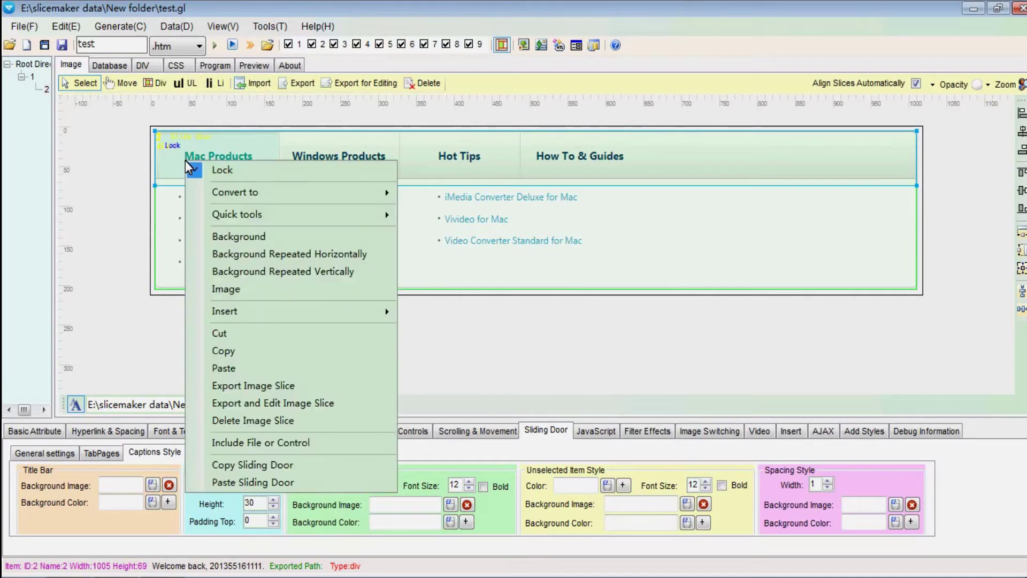
click(295, 401)
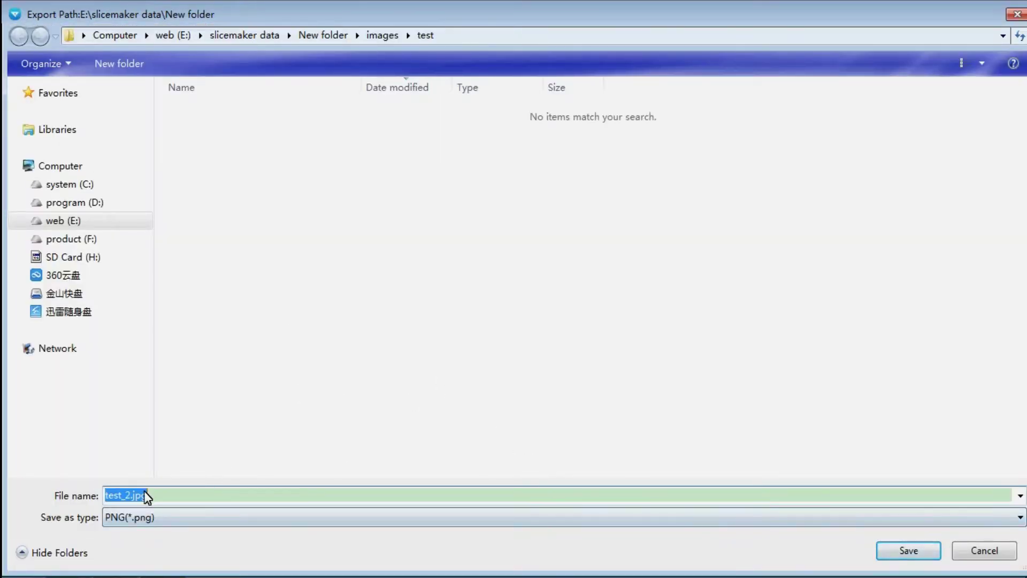
drag(132, 495, 68, 487)
text(ta)
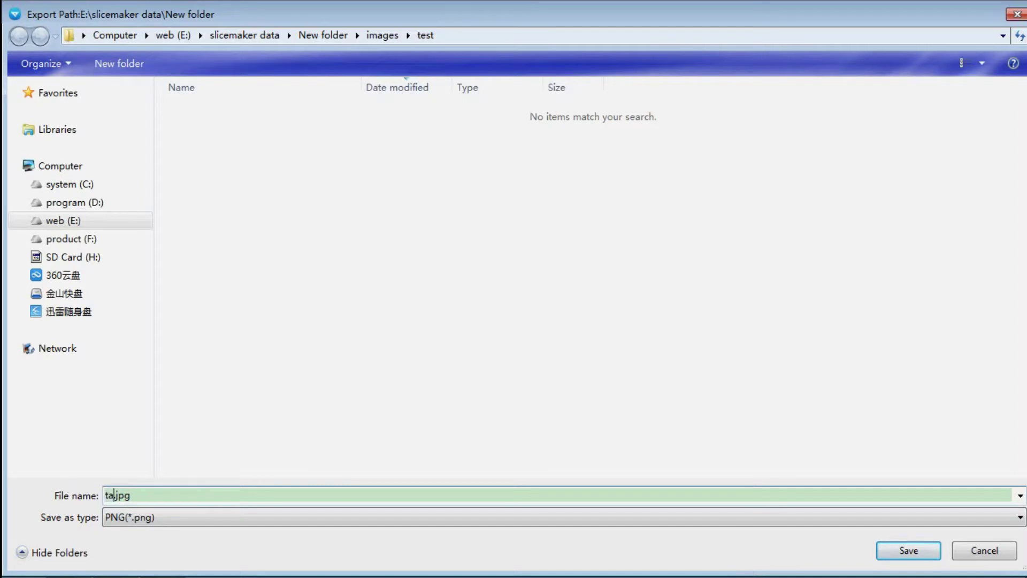
text(b)
text(_cap)
text(tion_)
text(1)
key(Return)
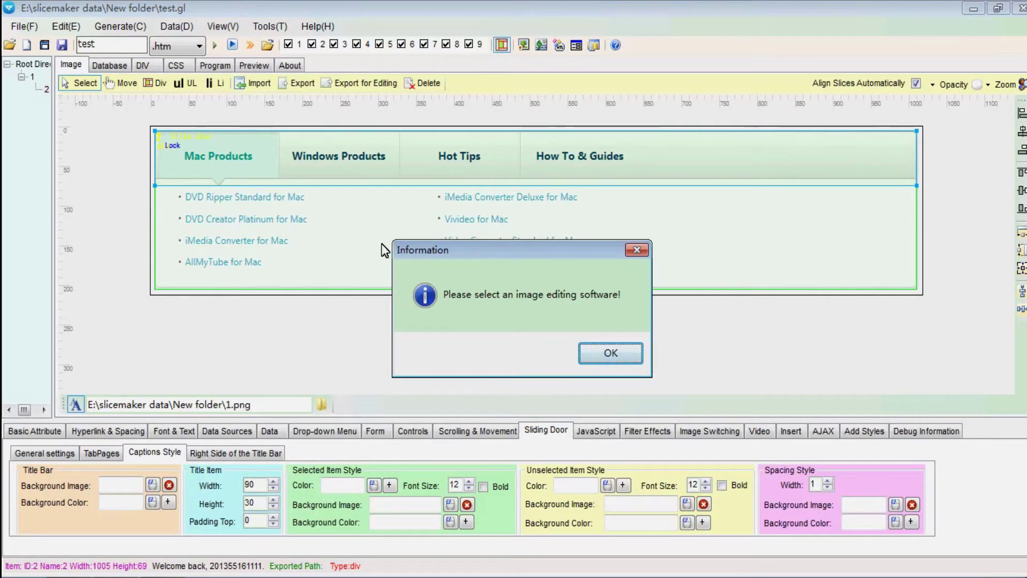
click(610, 354)
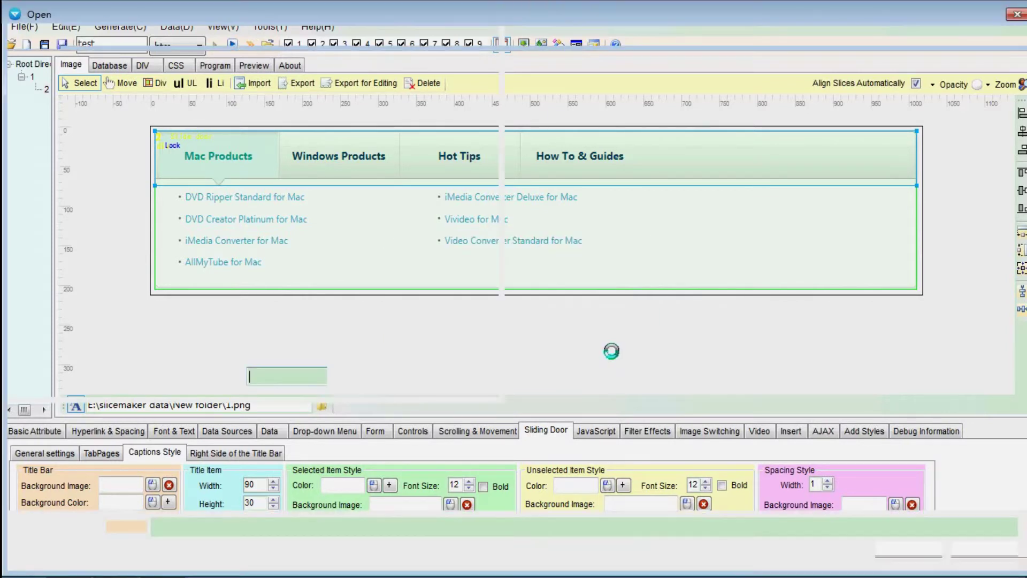
click(230, 300)
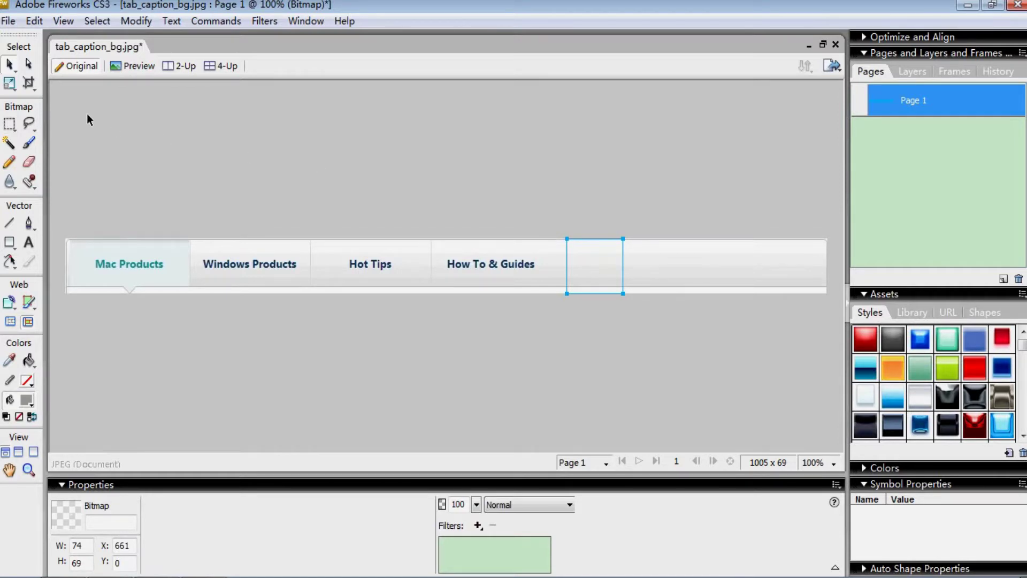
Stretch the blank 74 px wide bitmap piece over the four tab captions to near the strip's left edge
click(10, 83)
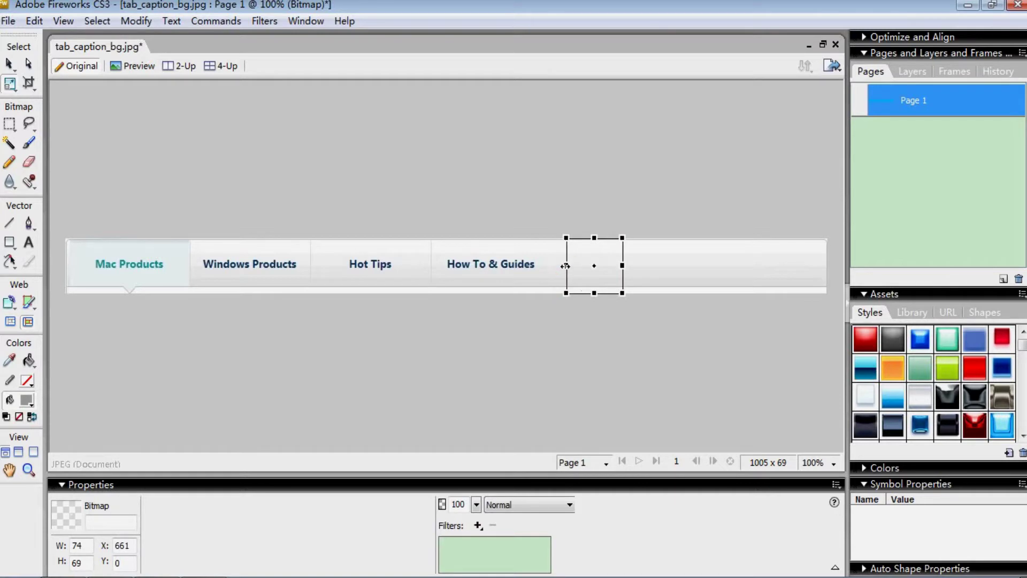
drag(565, 266, 69, 244)
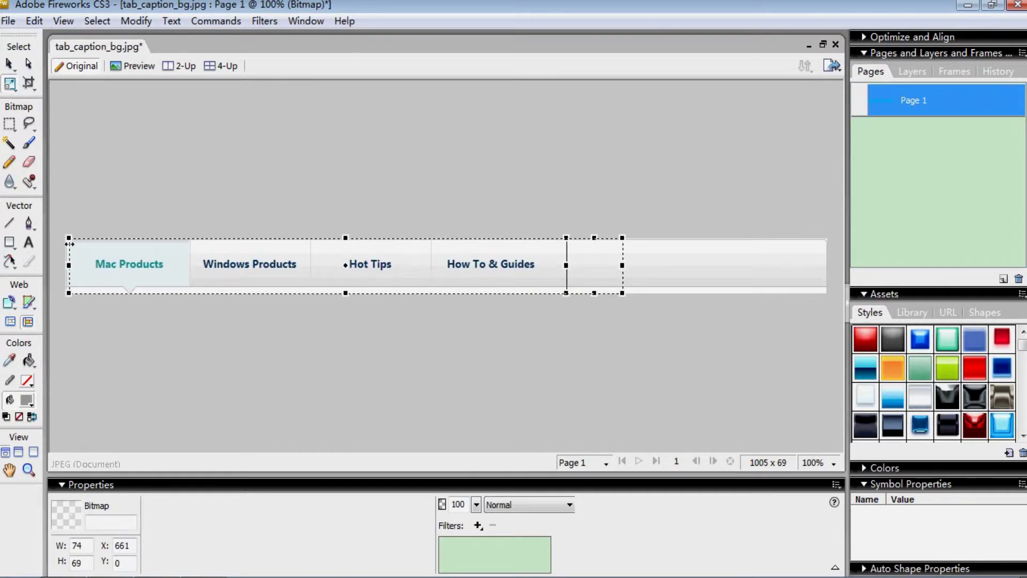
double_click(100, 252)
key(v)
click(131, 222)
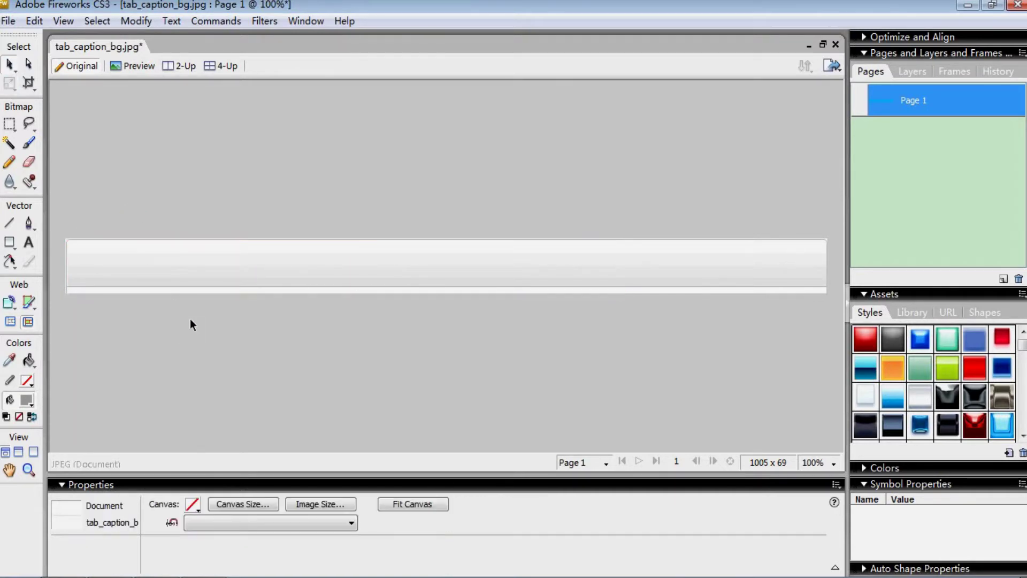
Flatten the two bitmap objects into one image and save tab_caption_bg.jpg
drag(524, 376, 368, 262)
right_click(368, 263)
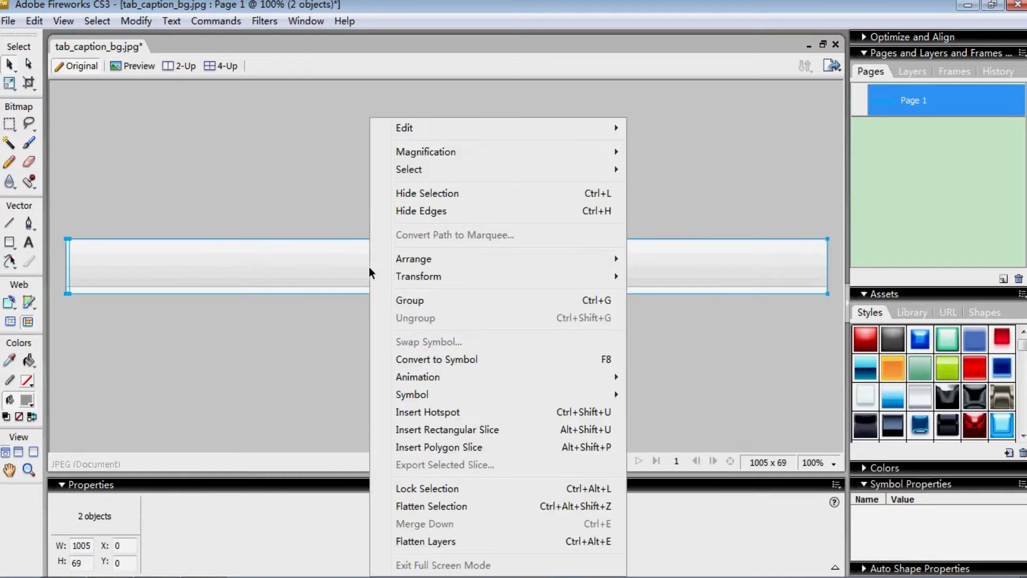
click(418, 506)
click(342, 381)
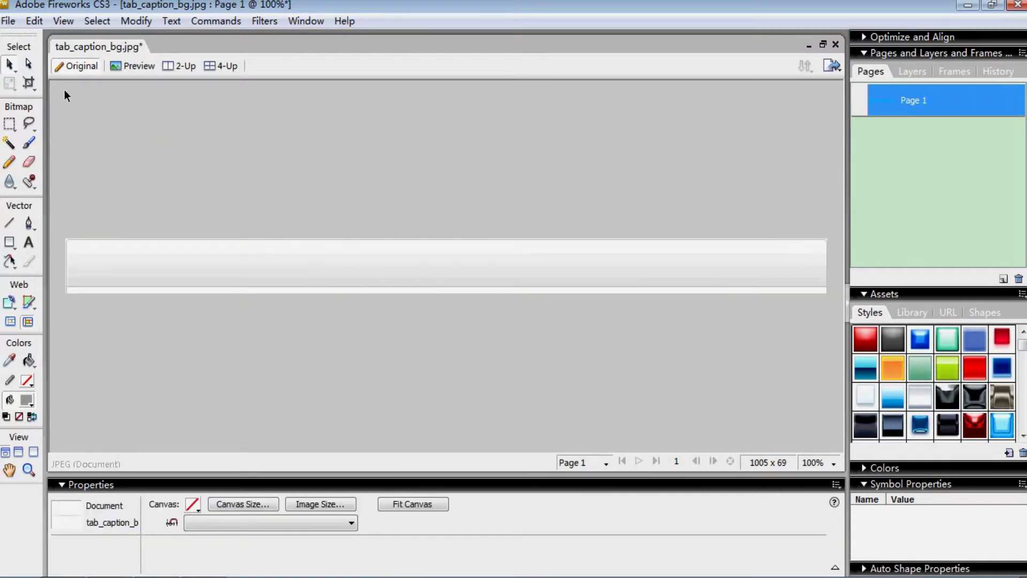
click(8, 21)
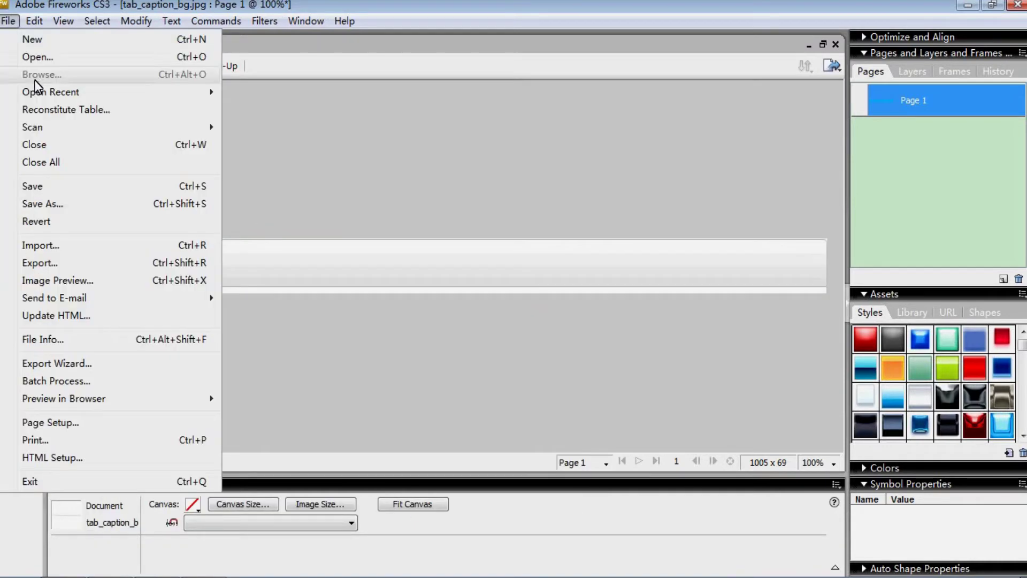
click(51, 186)
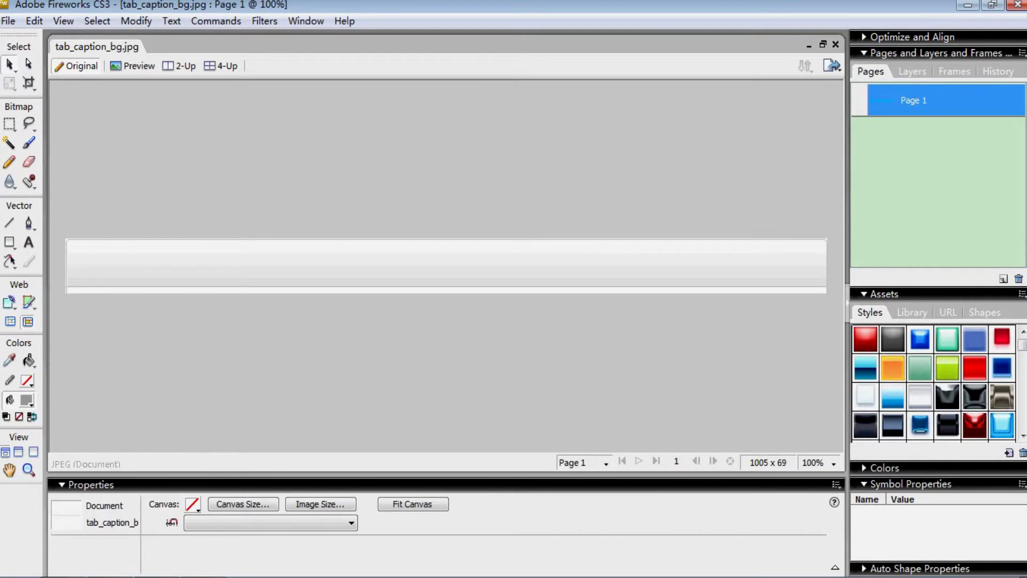
Switch back to SliceMaker and set the panel's title bar background image to images\test\tab_caption_bg.jpg
click(166, 573)
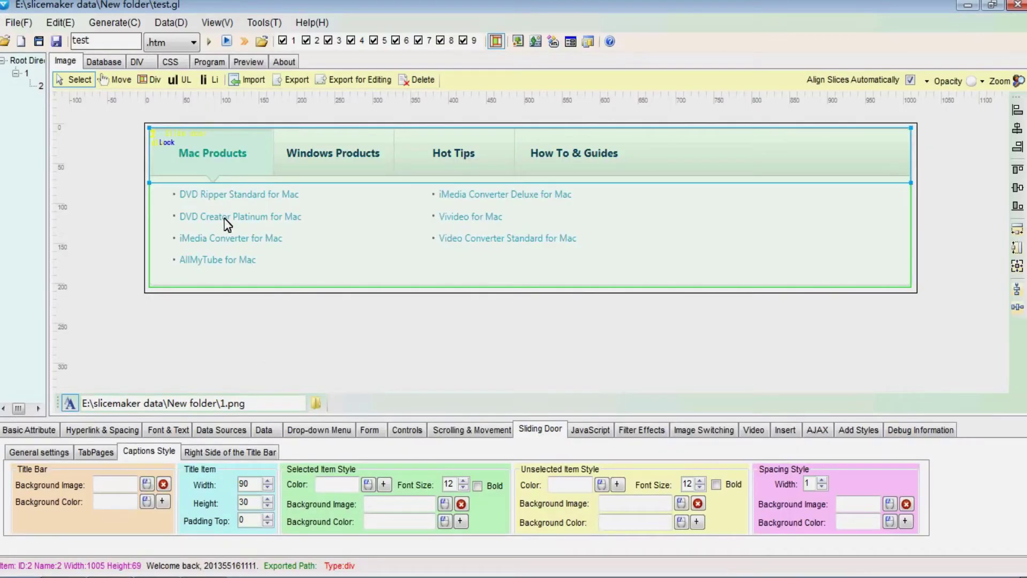
click(223, 182)
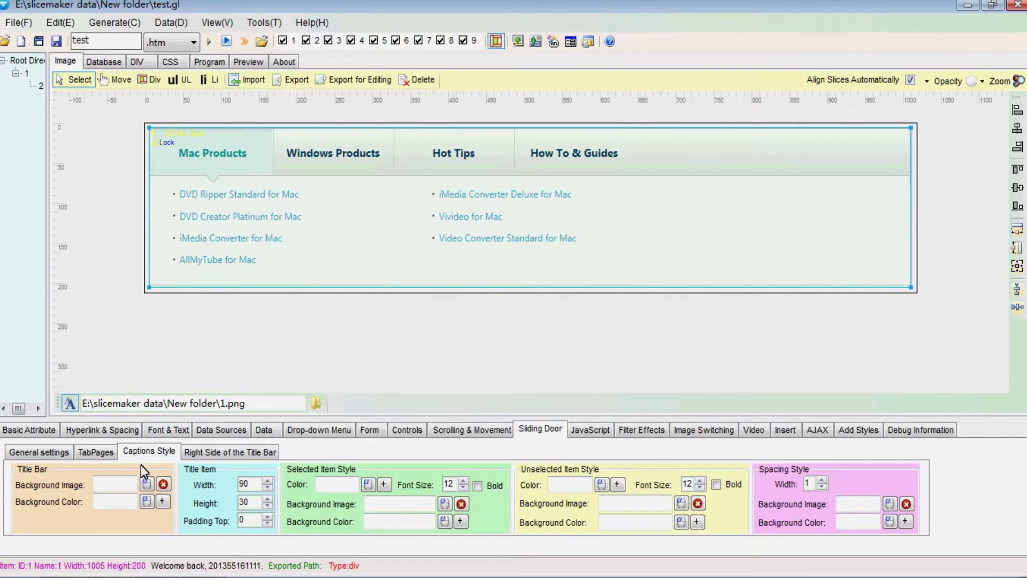
click(146, 486)
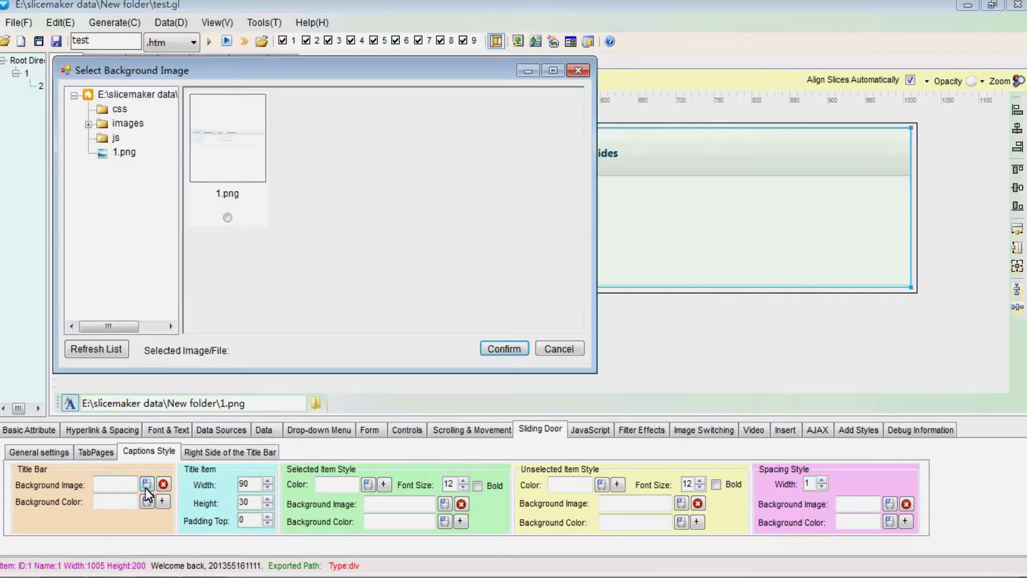
click(88, 124)
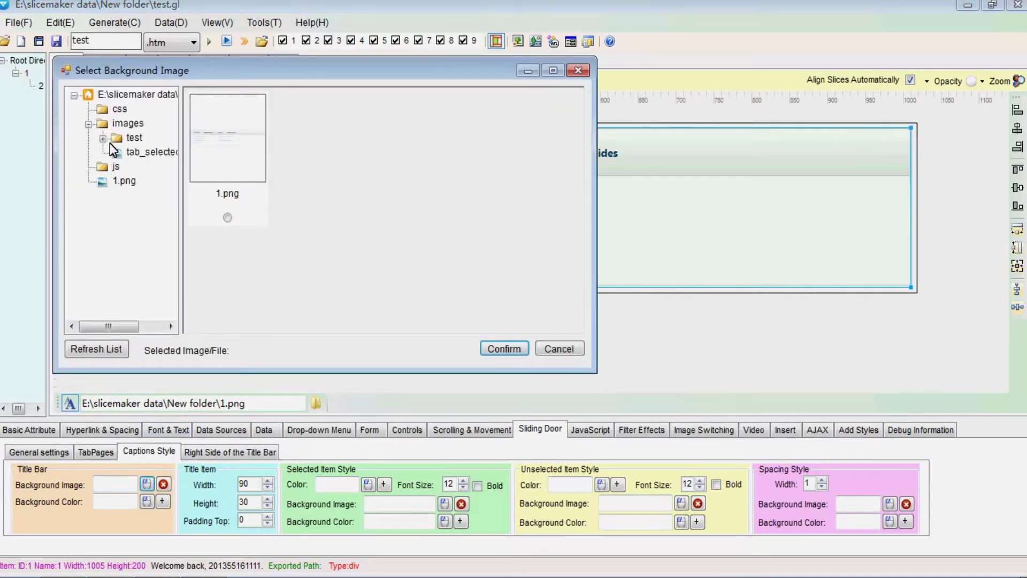
click(104, 140)
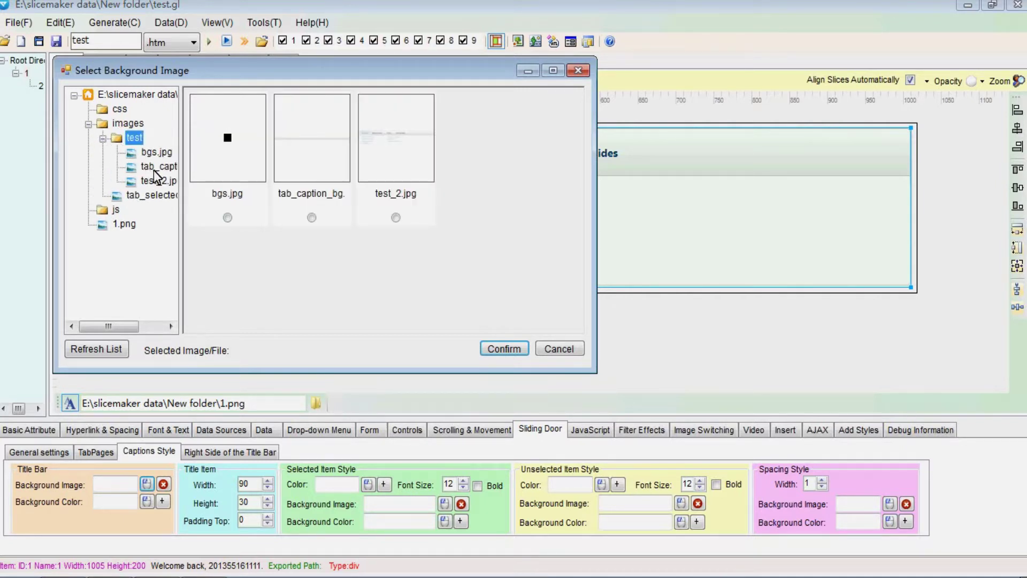
click(156, 168)
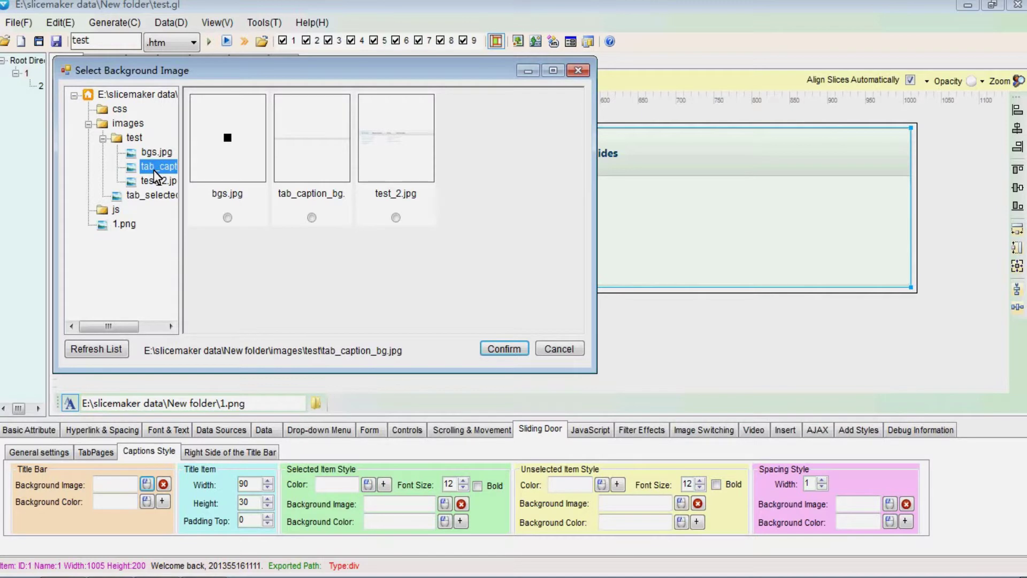
double_click(153, 171)
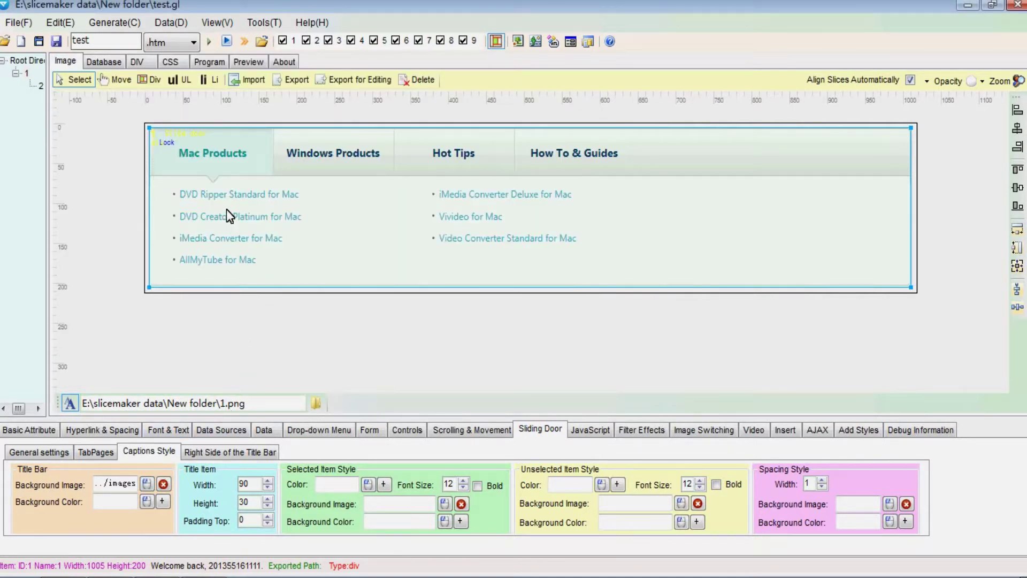
Generate the DIV and CSS and export them without images to E:\slicemaker data\New folder
click(208, 42)
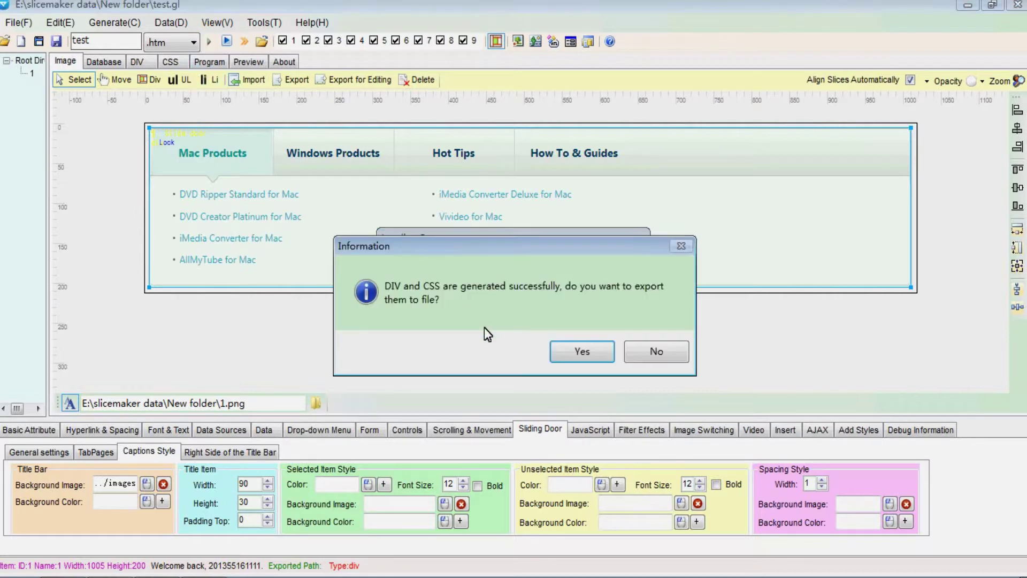
click(570, 350)
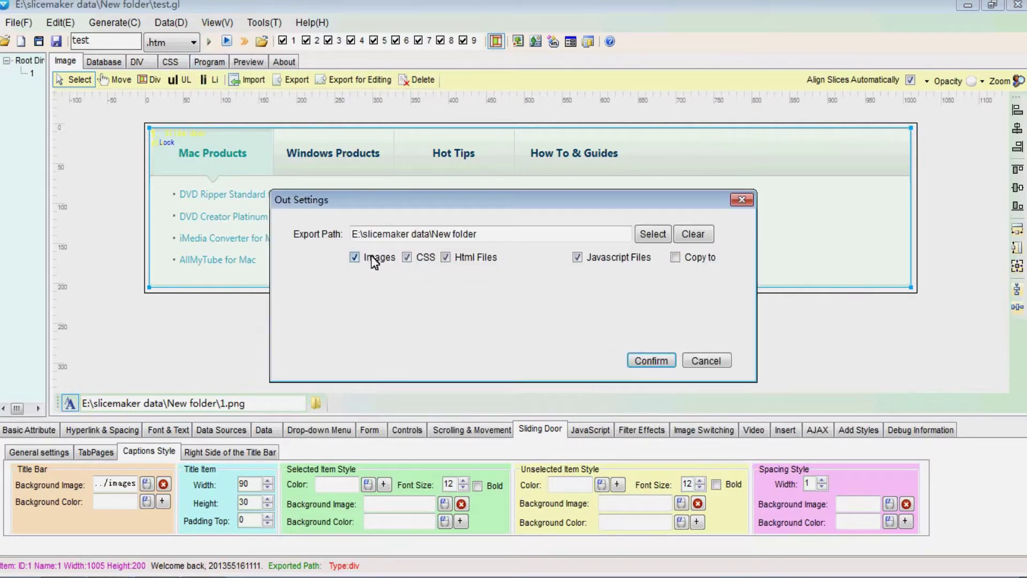
click(373, 257)
click(641, 360)
click(556, 352)
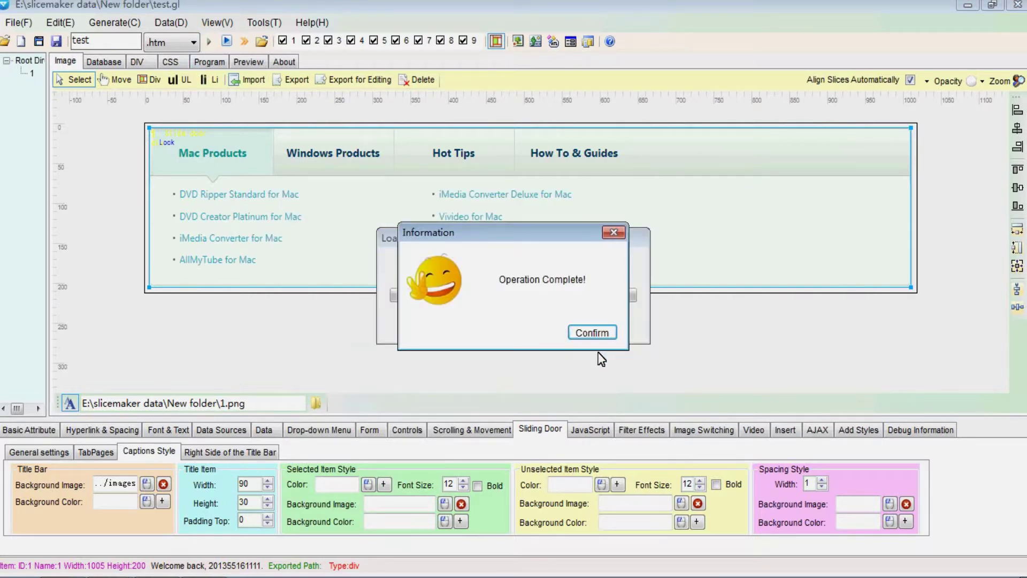
click(592, 341)
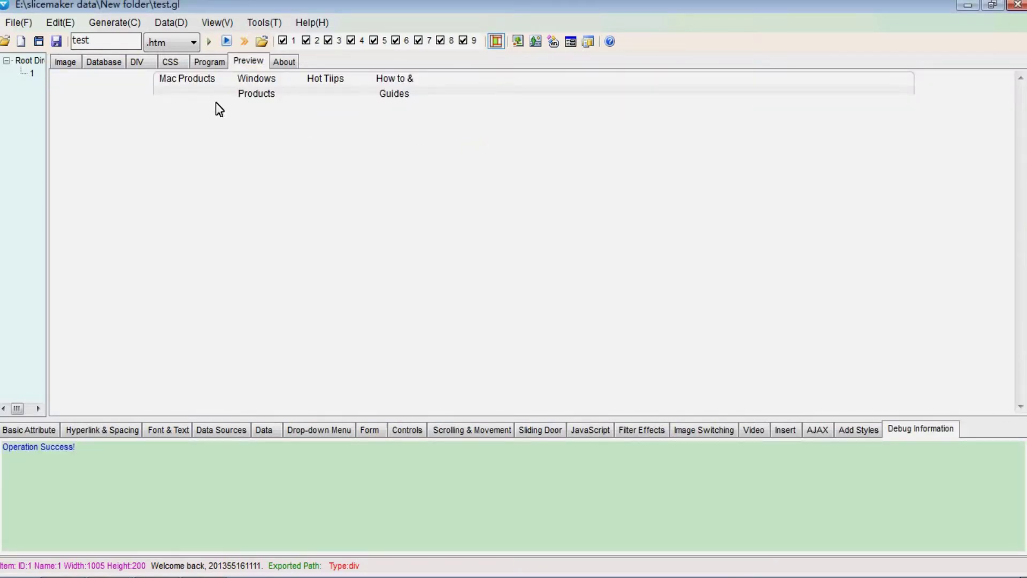
Set the title item height to 69, then draw and select a div slice about 156 × 70 px over the Mac Products tab
click(79, 61)
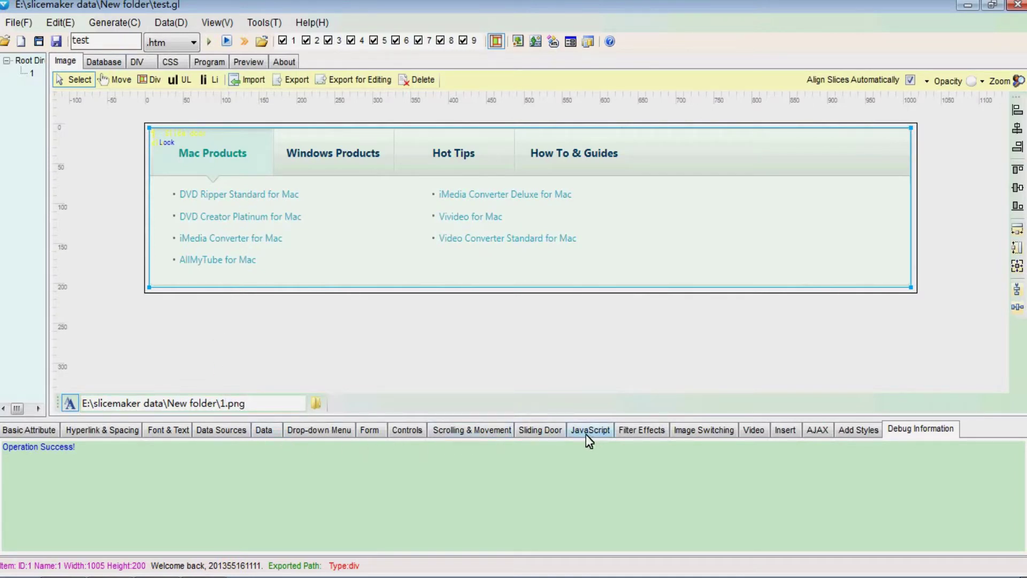
click(540, 430)
click(151, 79)
drag(153, 128, 272, 183)
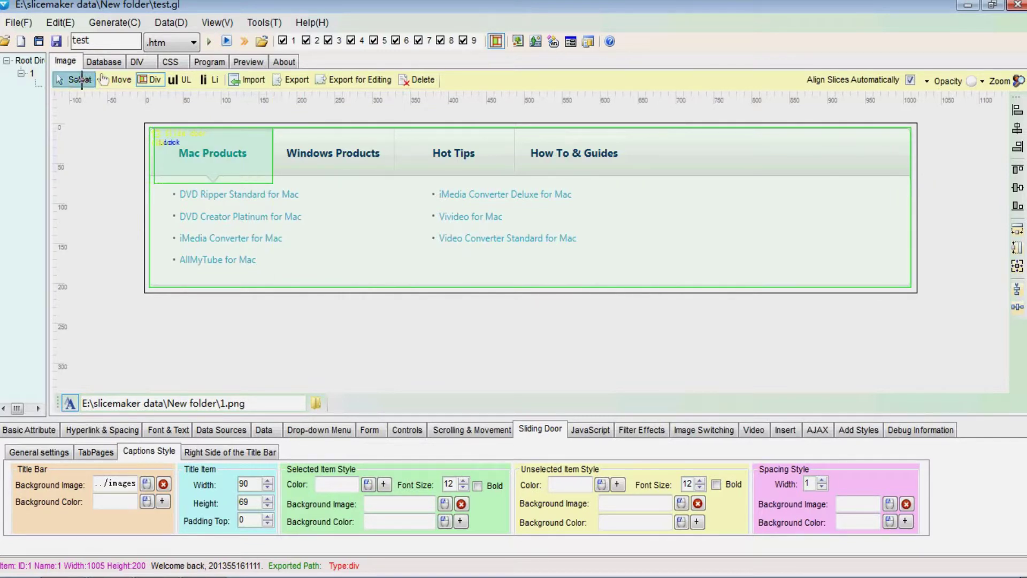
click(69, 79)
click(170, 155)
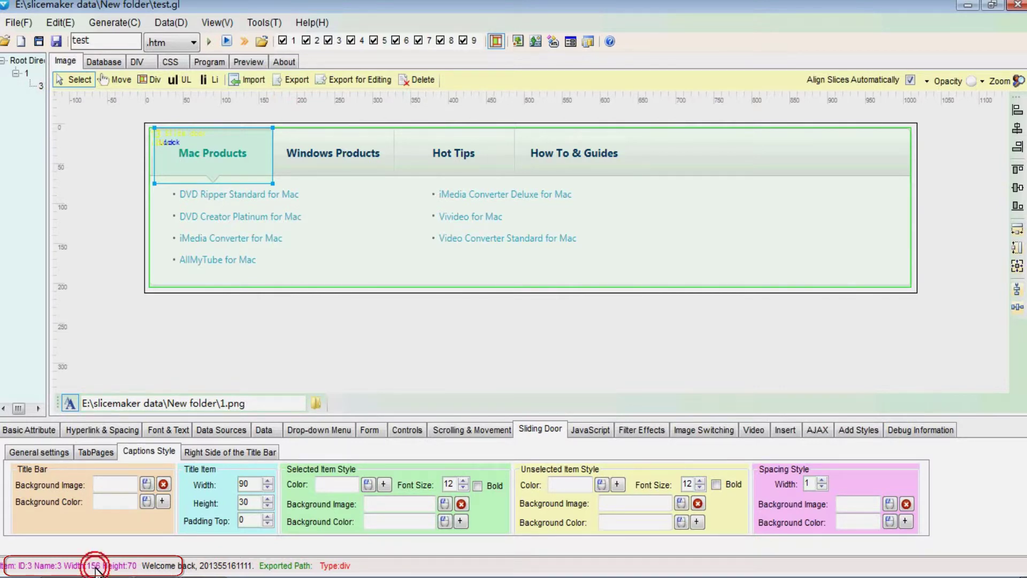
Delete the div slice over the Mac Products tab and set the sliding door panel's title item width to 156
click(235, 170)
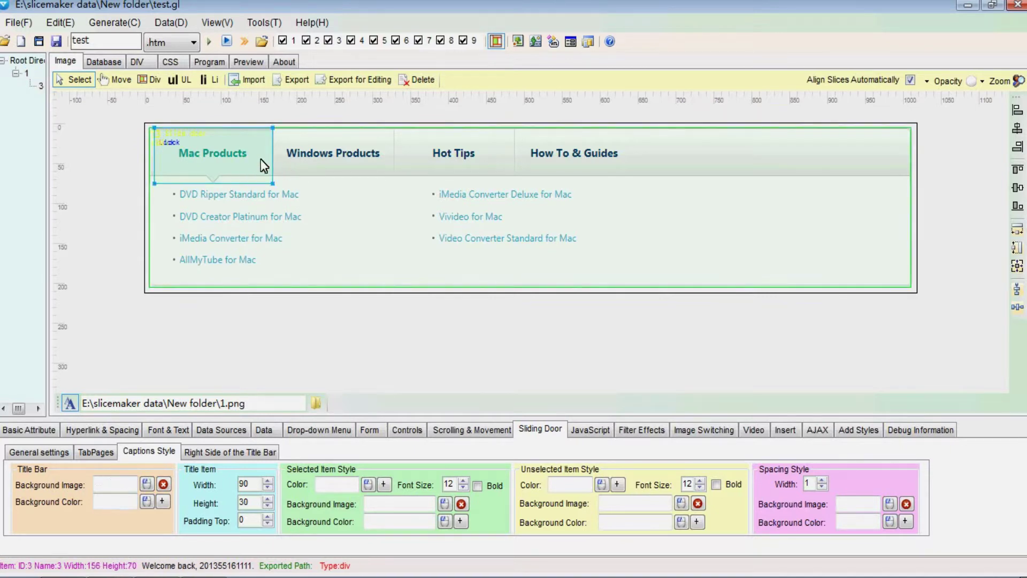
click(261, 159)
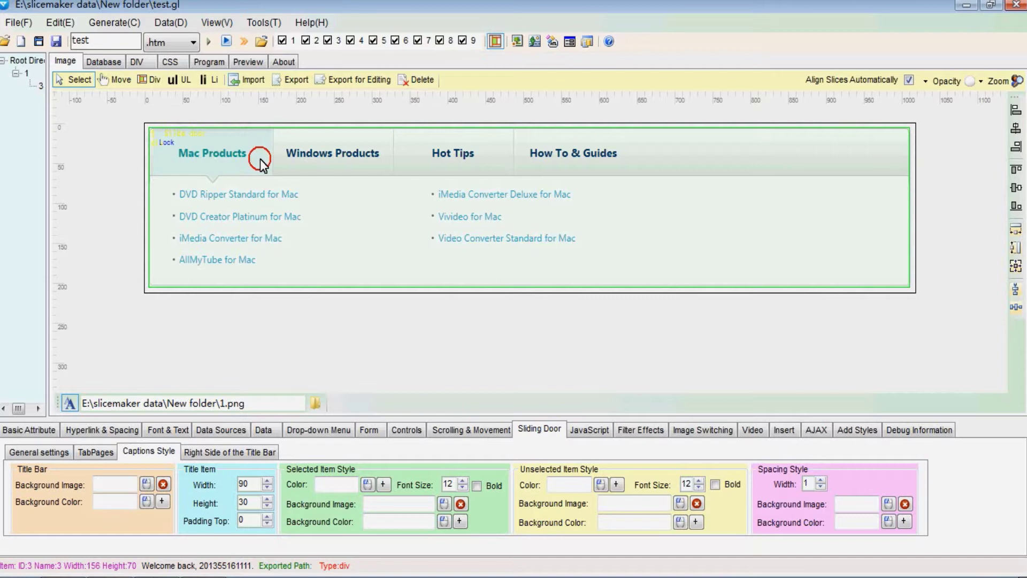
click(260, 159)
double_click(250, 487)
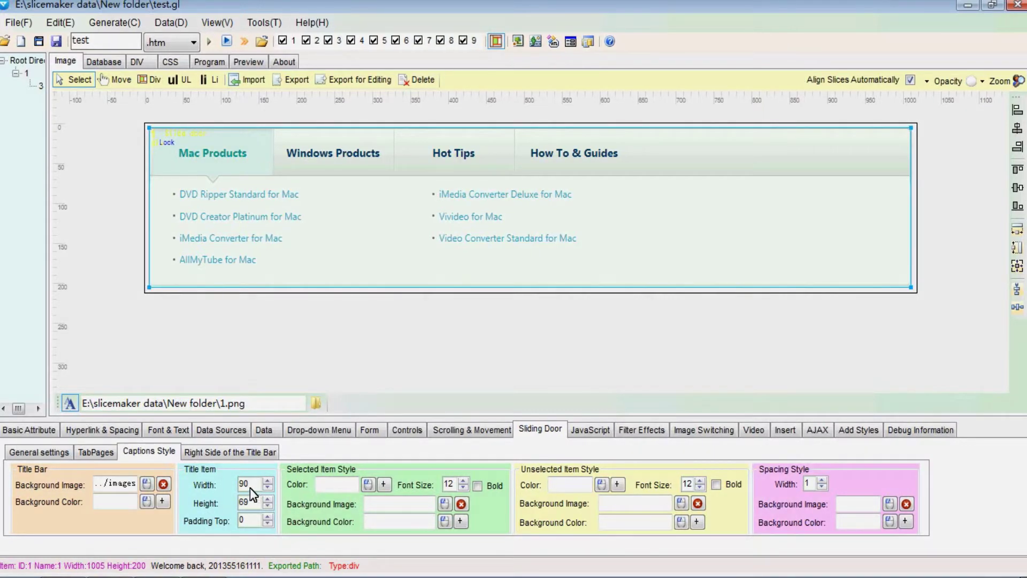
text(156)
Generate the DIV and CSS with the new title item width and export them to file
click(226, 41)
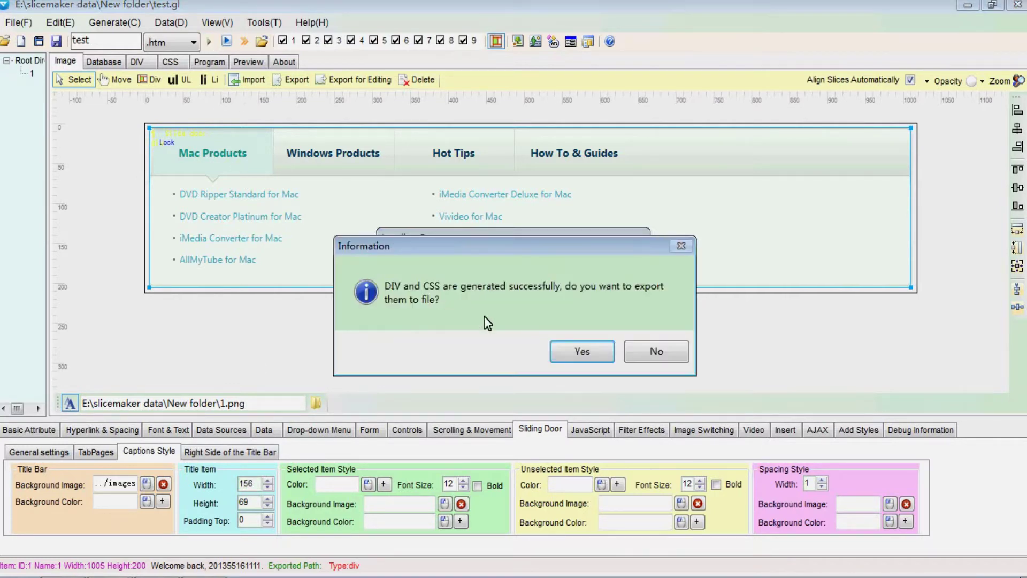
click(568, 346)
click(645, 357)
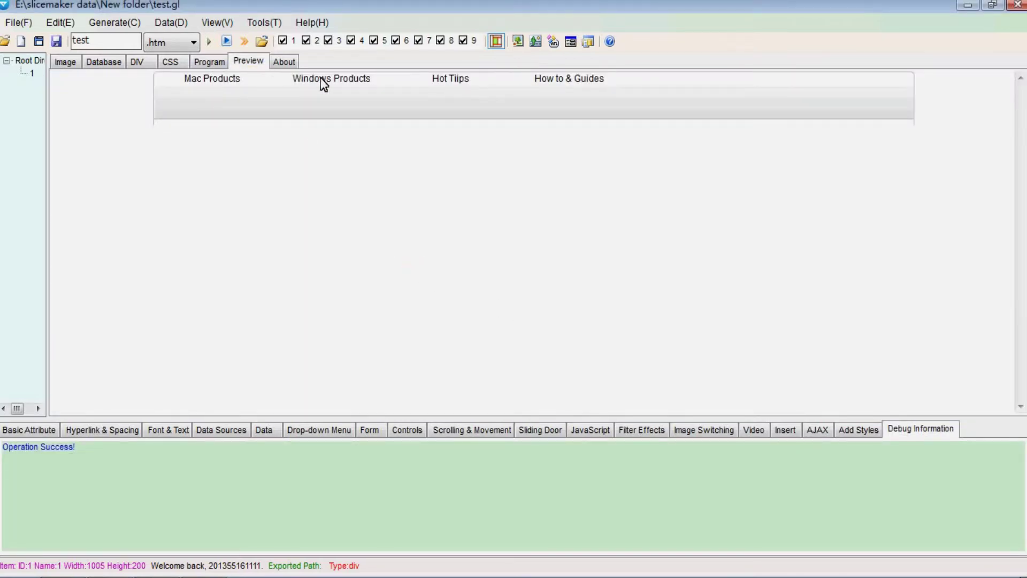
Return to the design image and set the title item's padding top to 8 in the sliding door captions style
click(65, 62)
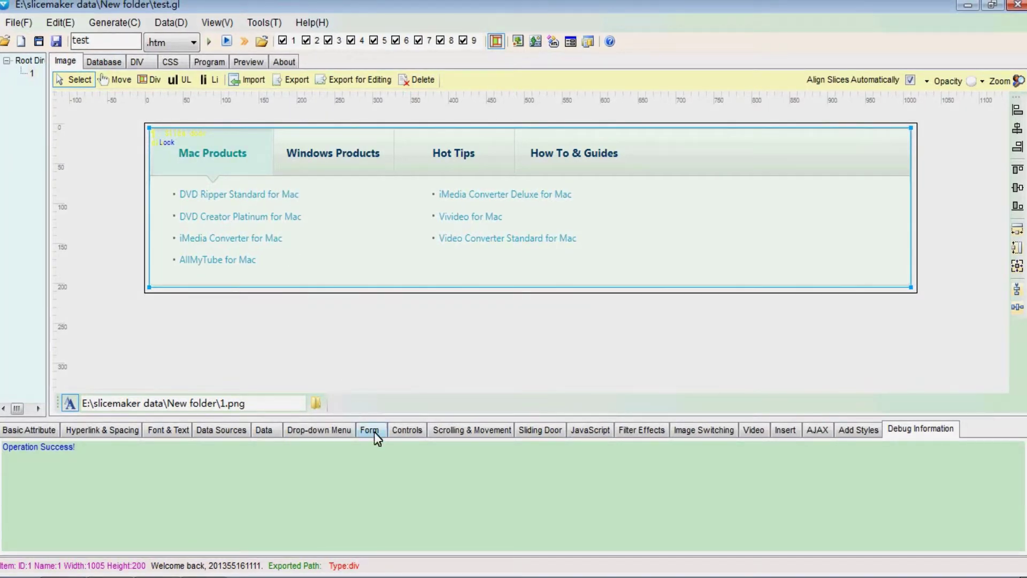
click(454, 433)
click(538, 430)
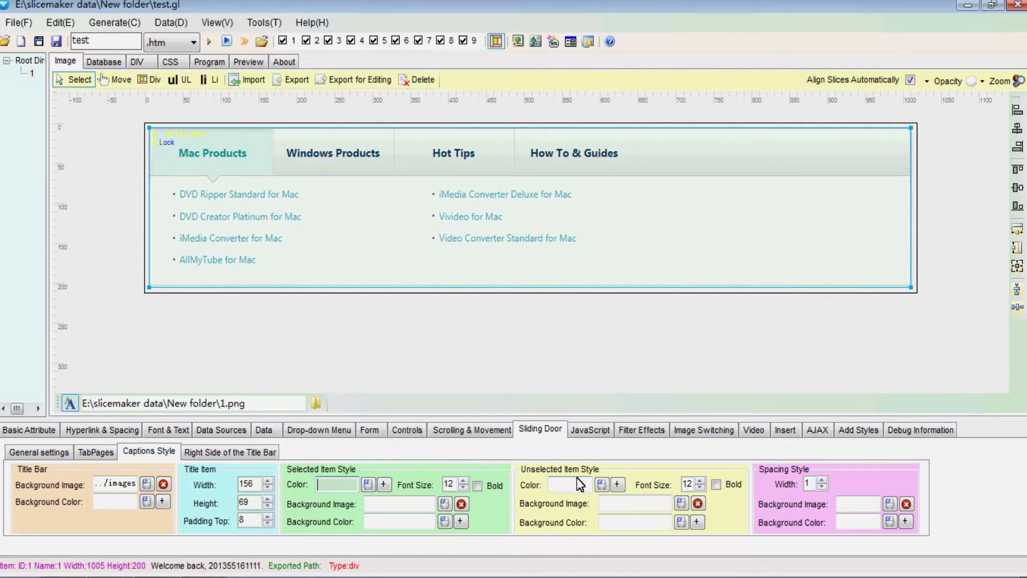
click(233, 164)
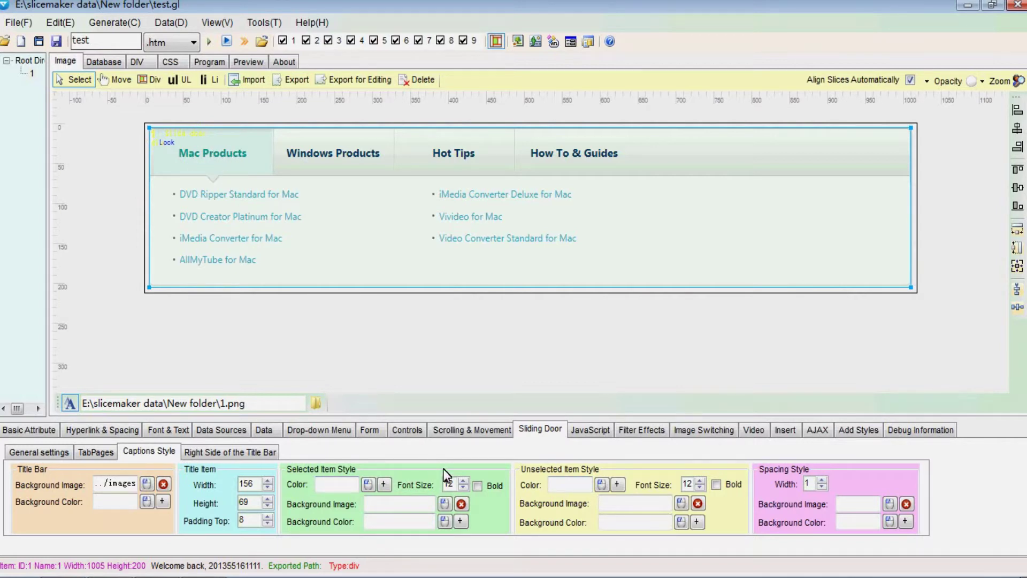
Make both the selected and unselected item captions bold with a font size of 16
click(477, 487)
click(700, 481)
click(700, 481)
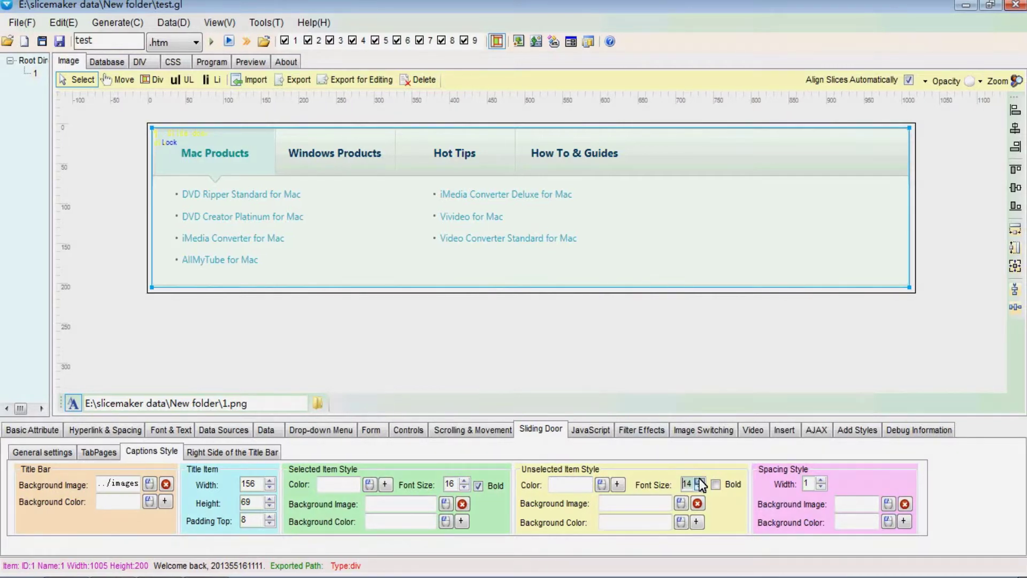
click(700, 487)
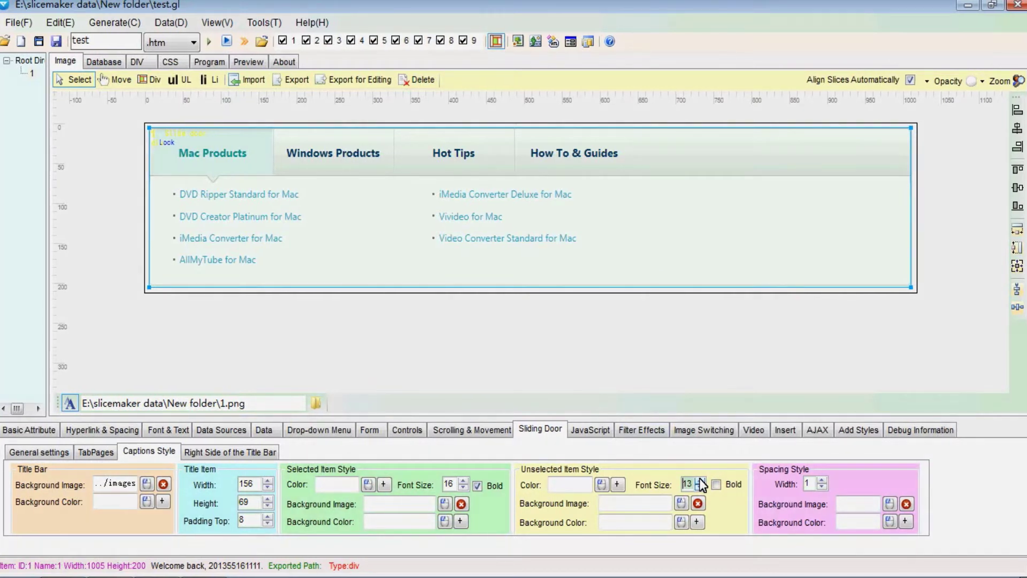
click(716, 484)
Sample the selected item color #029d91 from the Mac Products caption and the unselected item color #000000 from the Hot Tips caption
click(581, 486)
click(354, 485)
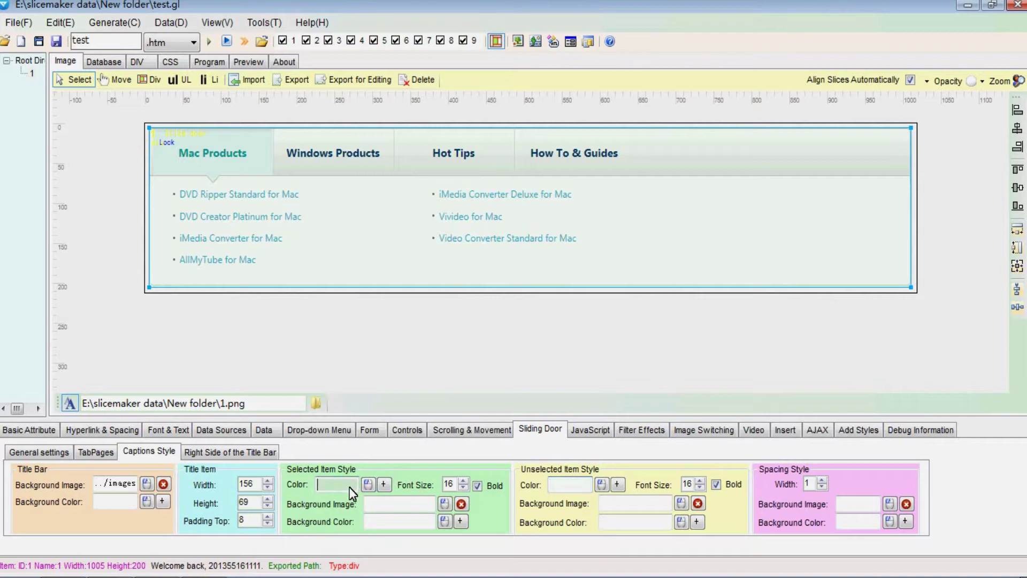
drag(385, 487, 234, 156)
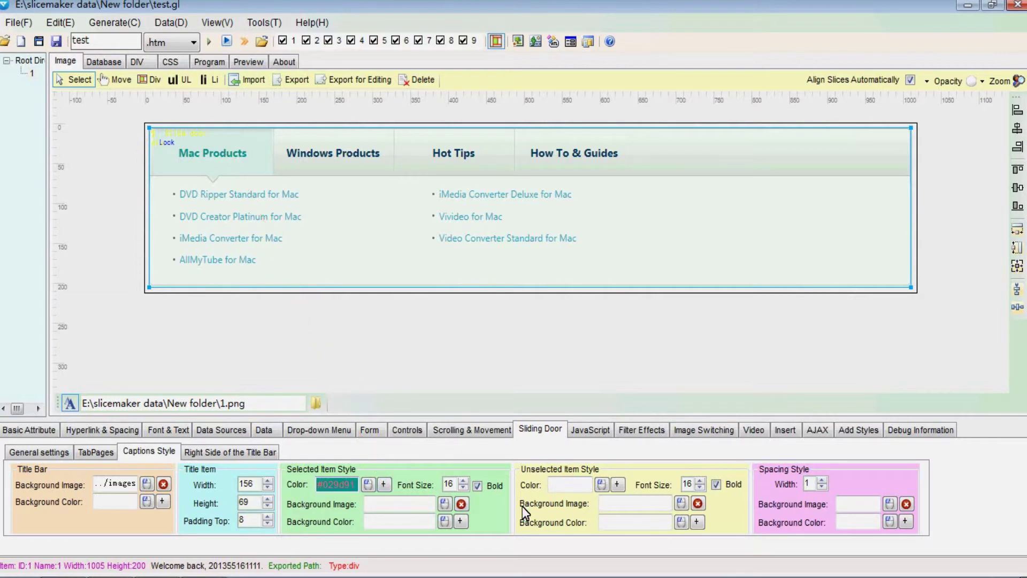
drag(617, 484, 449, 151)
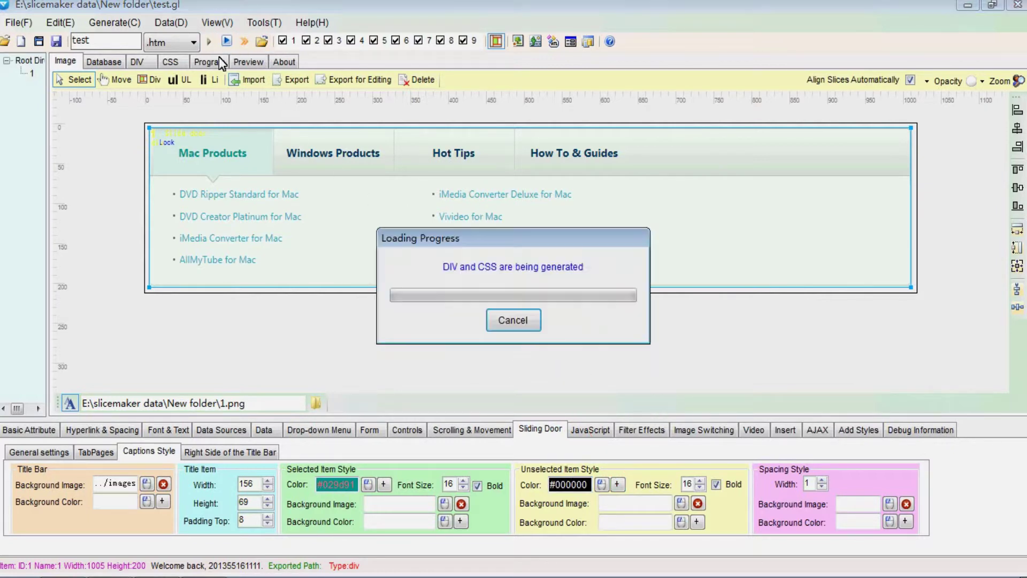
Generate the DIV and CSS with the new caption fonts and colors and export them, overwriting test.htm
click(581, 348)
click(637, 362)
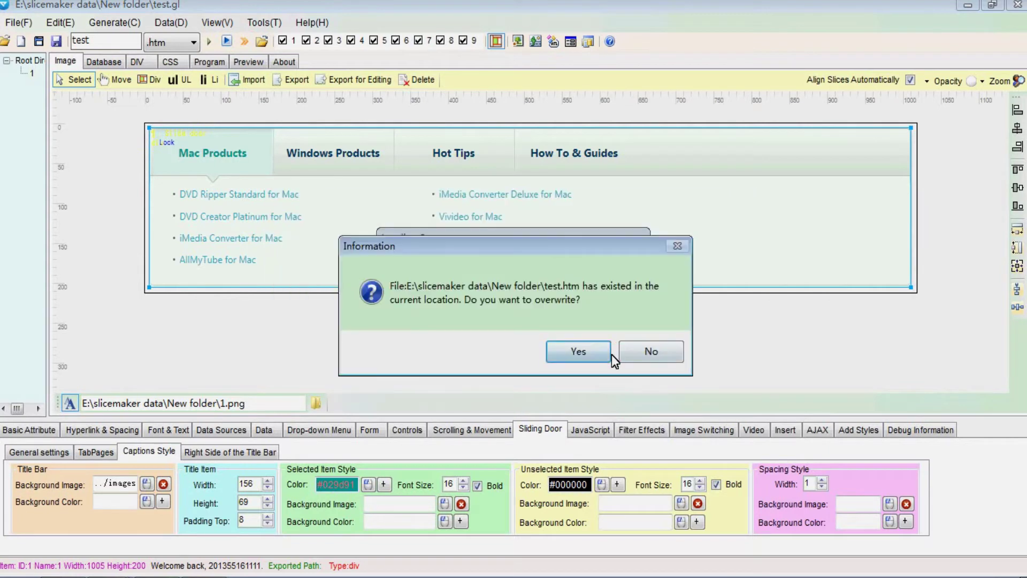
click(567, 355)
click(601, 333)
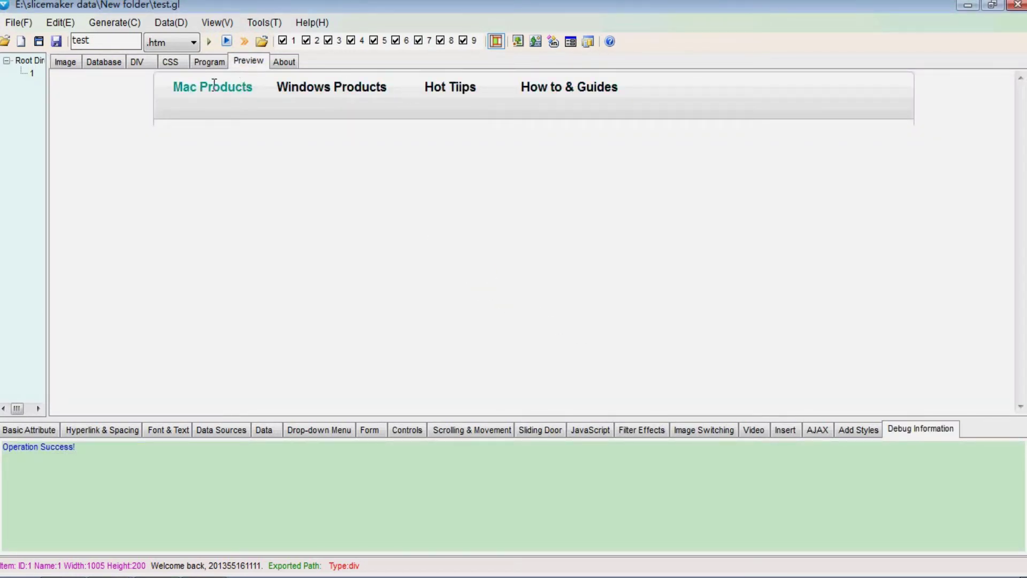
Return to the design image and set the title item's padding top to 14
click(72, 62)
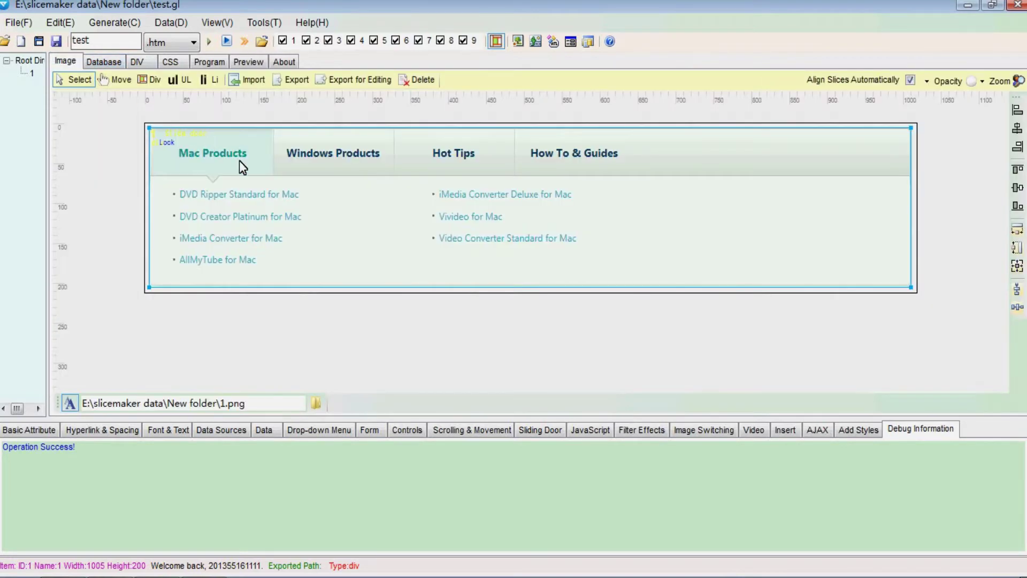
click(471, 432)
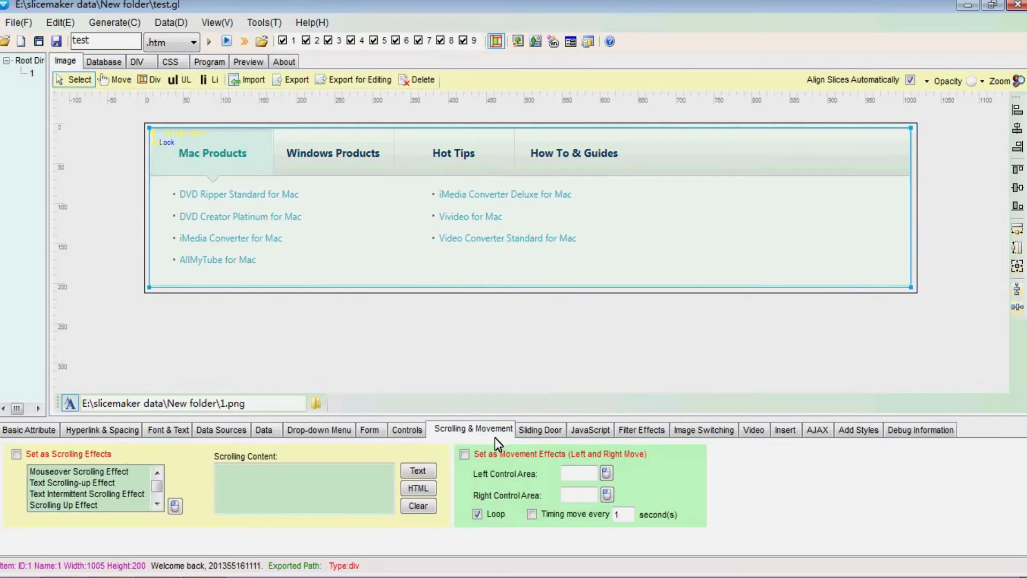
click(538, 434)
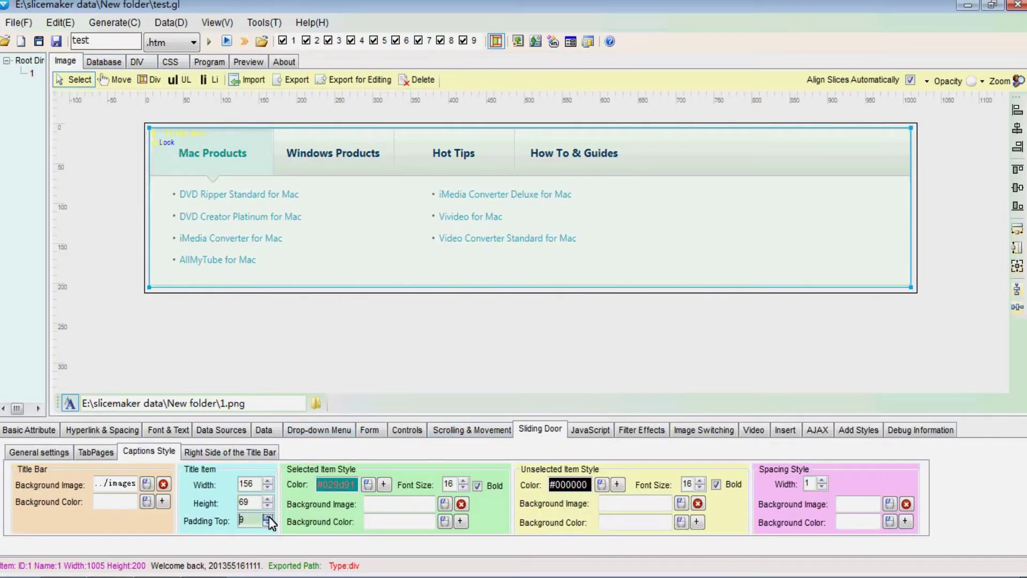
Generate the DIV and CSS and export the CSS, HTML and JavaScript without images to E:\slicemaker data\New folder, overwriting test.htm
click(208, 41)
click(572, 352)
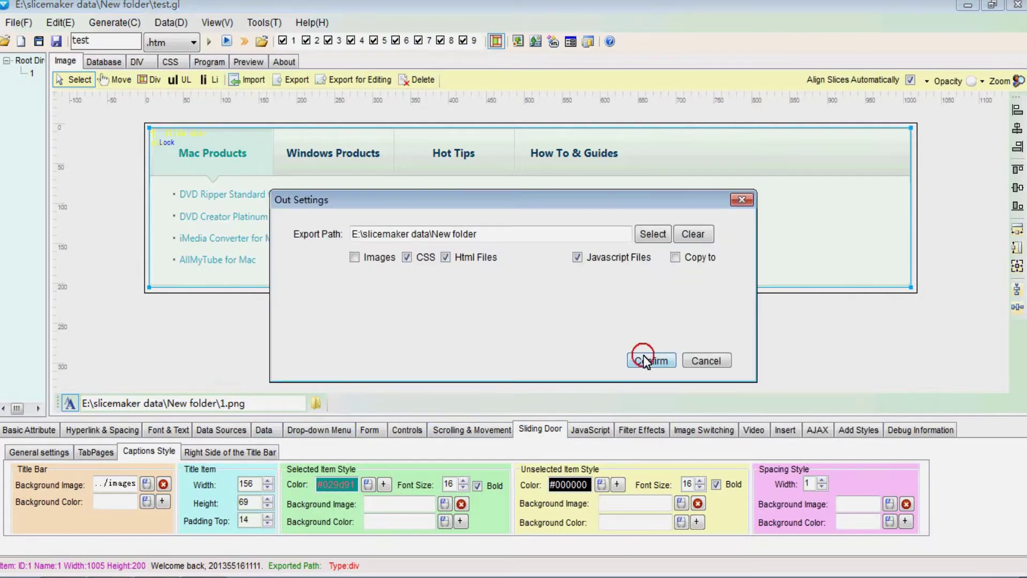
click(646, 359)
click(592, 348)
click(592, 332)
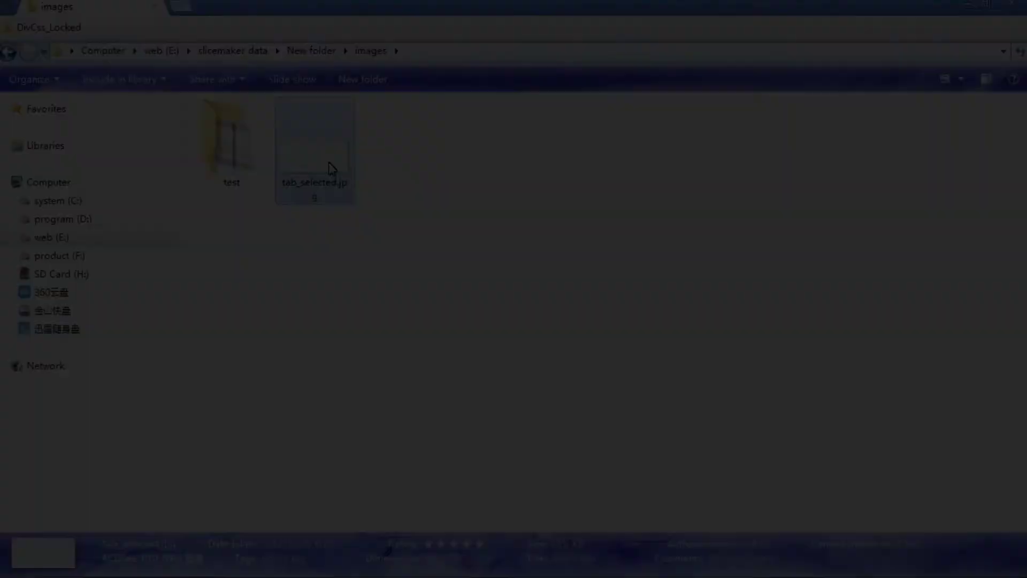
Check tab_selected.jpg in the project's images folder, and in SliceMaker set it as the selected item's background image
drag(328, 165, 304, 141)
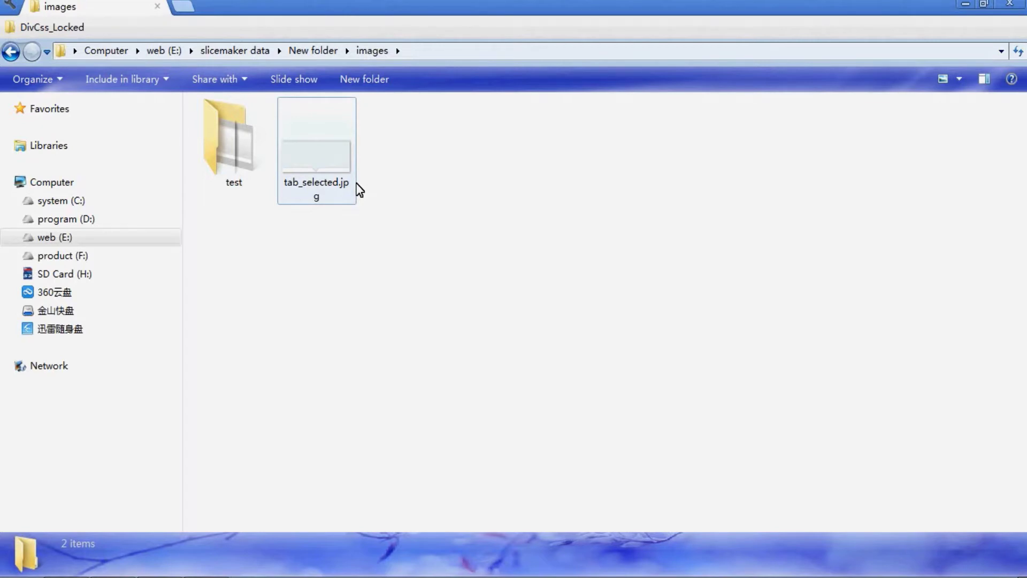
click(350, 185)
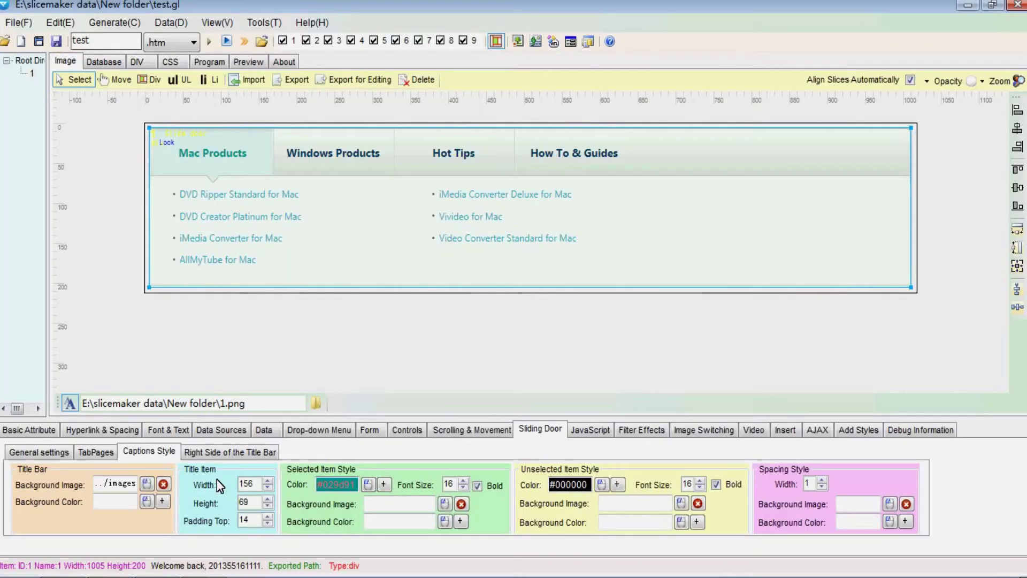
click(375, 504)
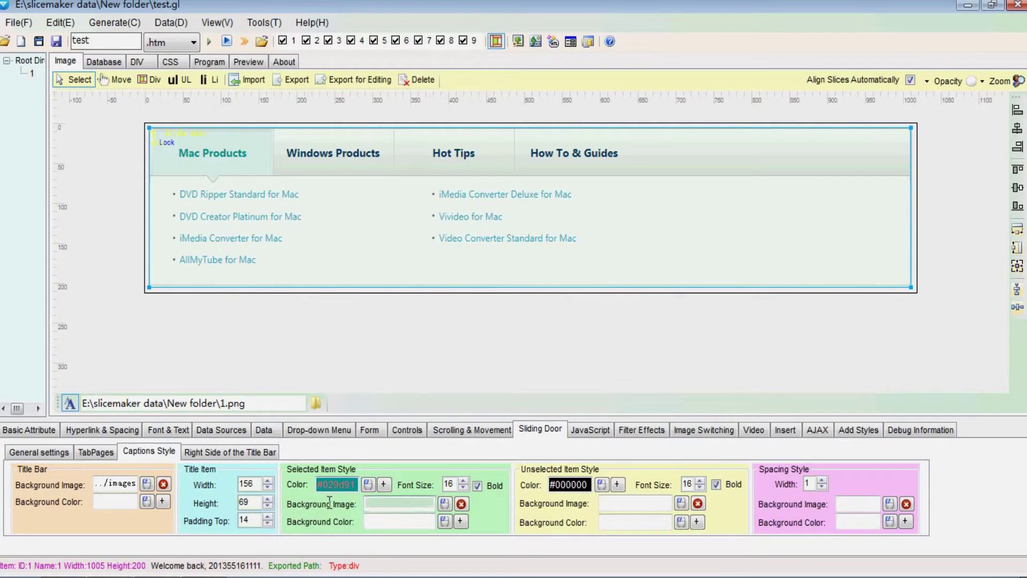
click(445, 504)
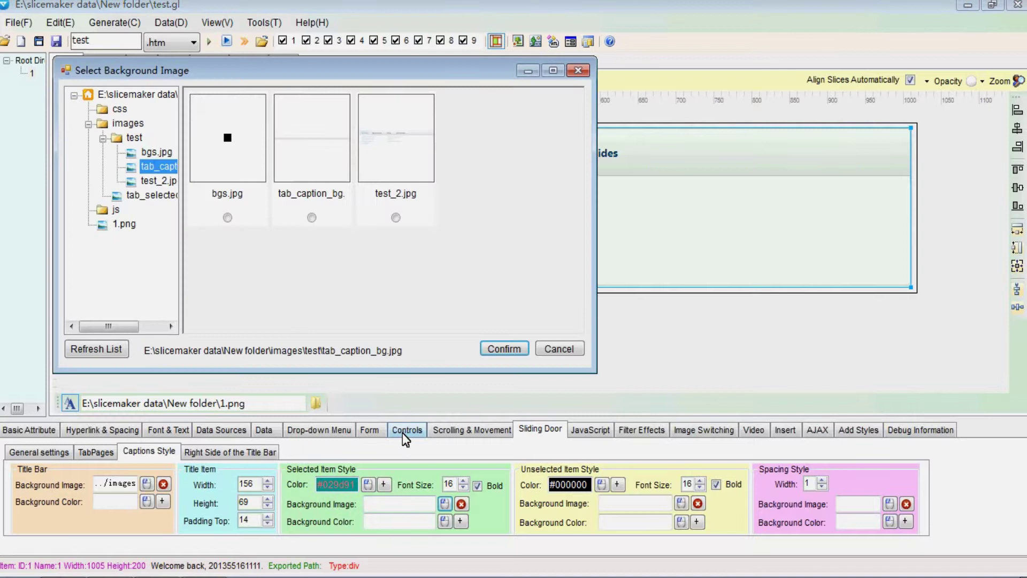
click(140, 196)
click(490, 349)
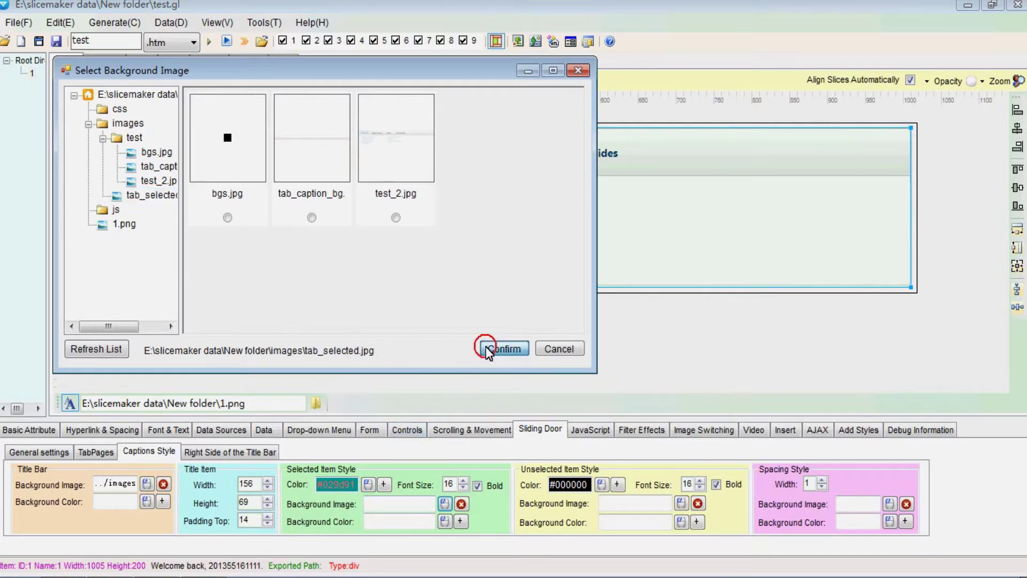
Generate the DIV and CSS with the selected tab background and export without images to E:\slicemaker data\New folder, overwriting test.htm
click(209, 41)
click(570, 350)
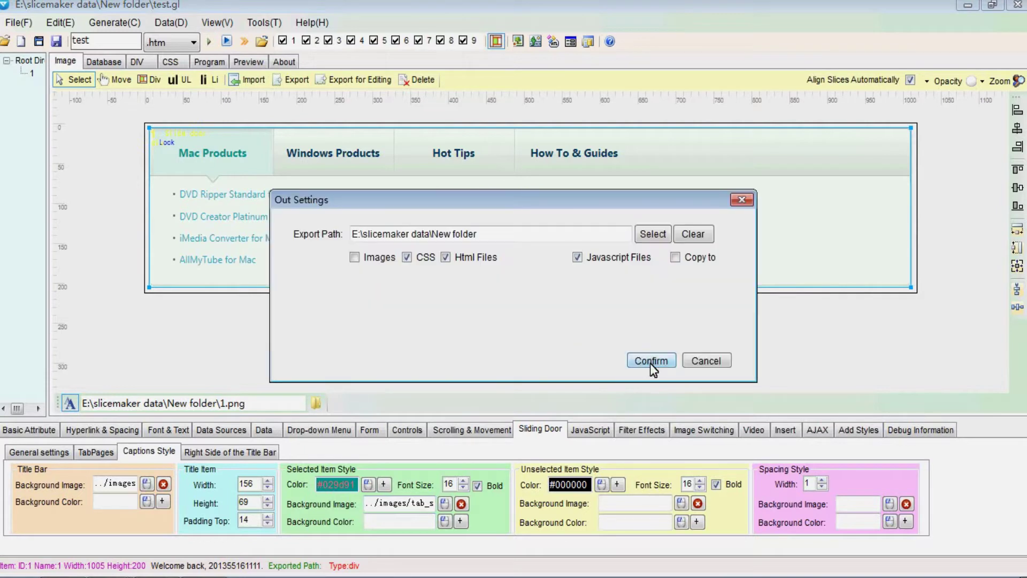
click(656, 358)
click(583, 350)
click(573, 332)
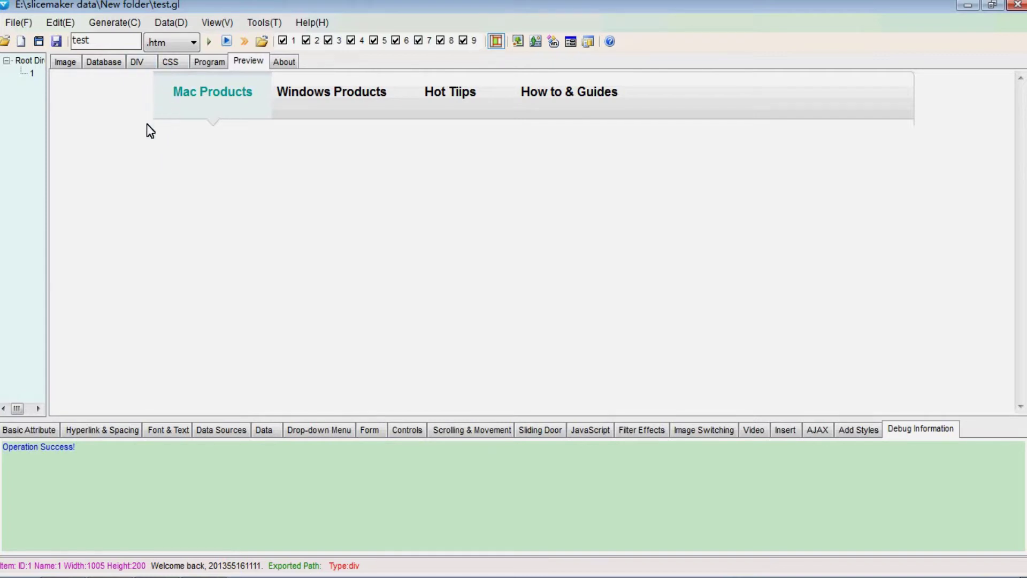
Return to the design image and set the sliding door's leading width to 3 in its general settings
click(64, 62)
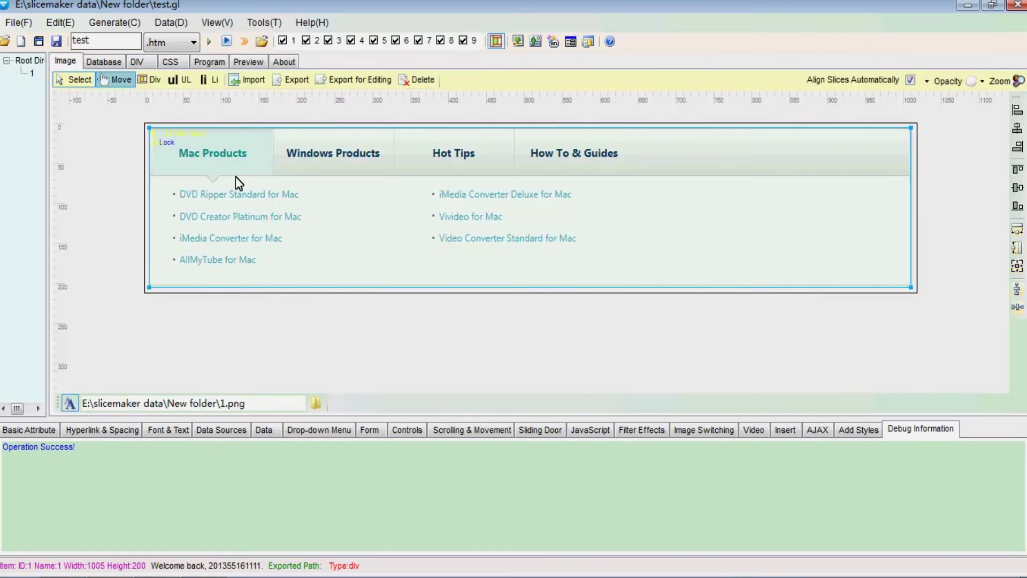
click(540, 430)
click(49, 451)
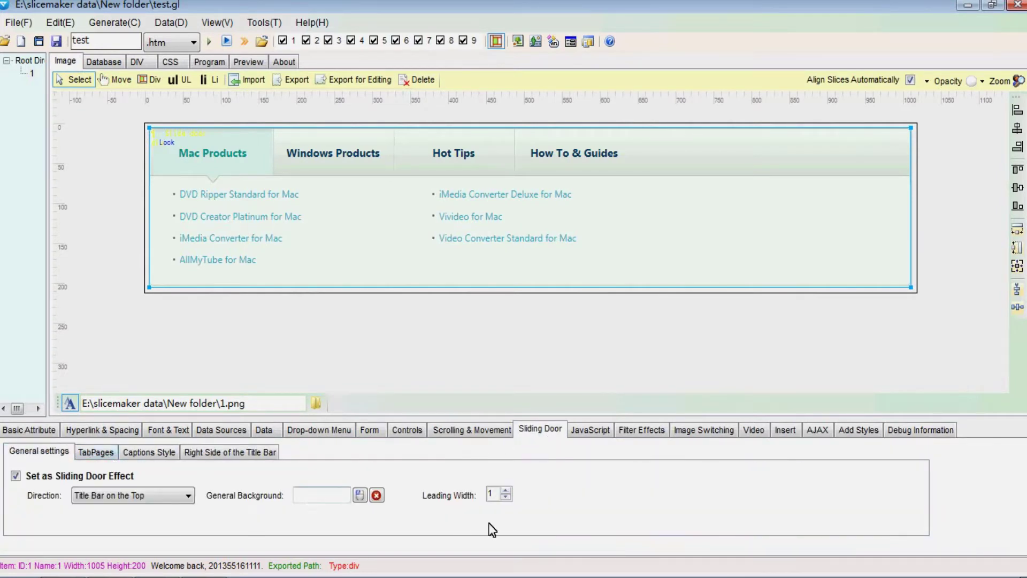
click(506, 492)
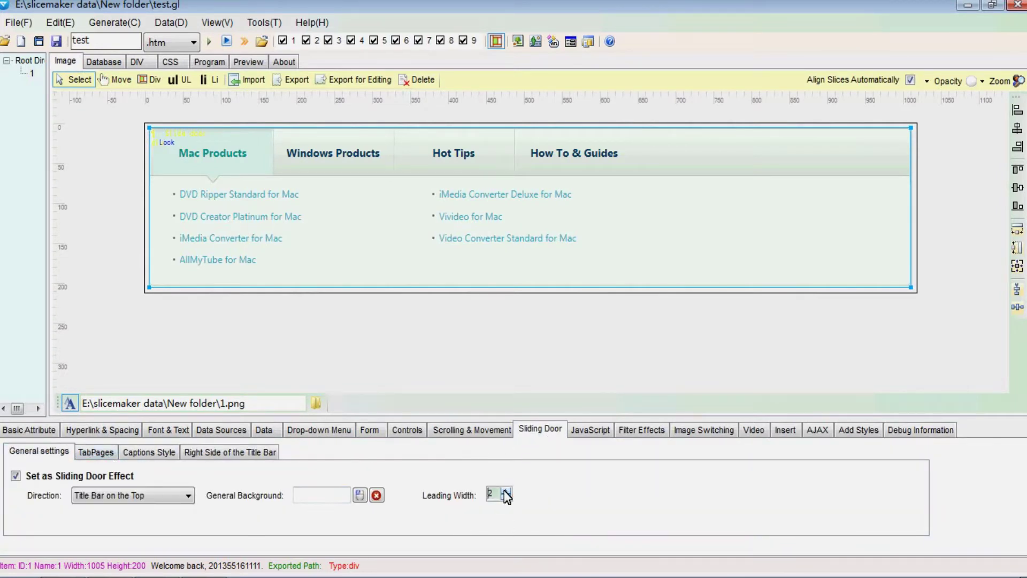
Generate and export the page again, overwriting test.htm, and check the Mac Products tab in the preview
click(215, 44)
click(570, 354)
click(616, 360)
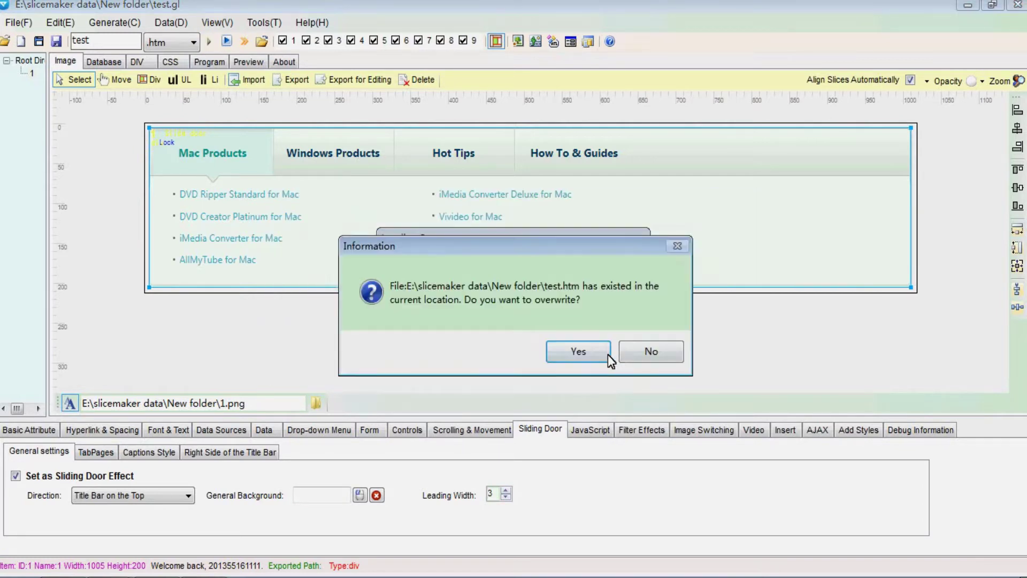
click(607, 354)
click(582, 333)
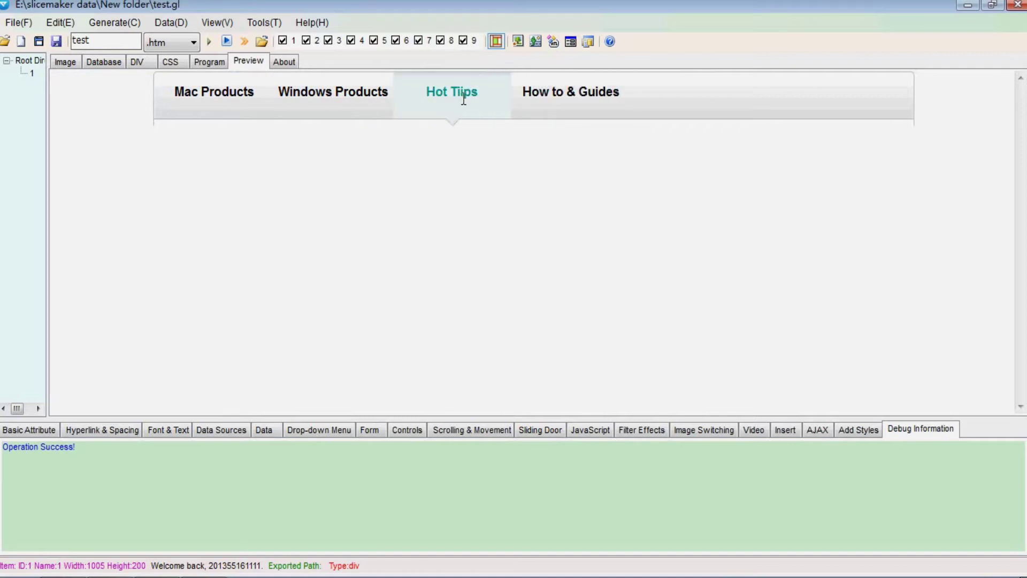
triple_click(222, 93)
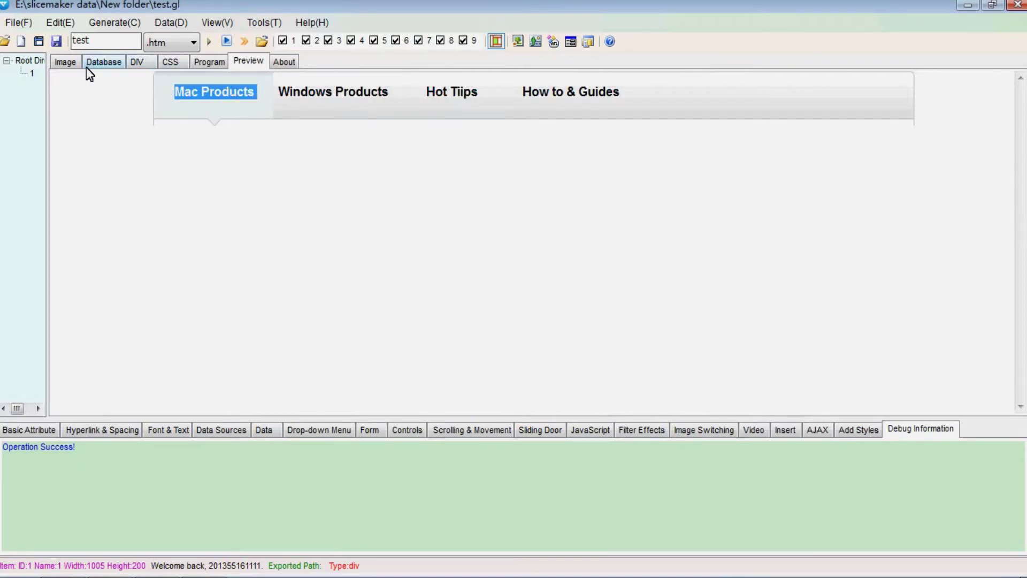
Return to the design image and draw a div slice about 6 px wide and 68 px high over the divider between Windows Products and Hot Tips
click(69, 62)
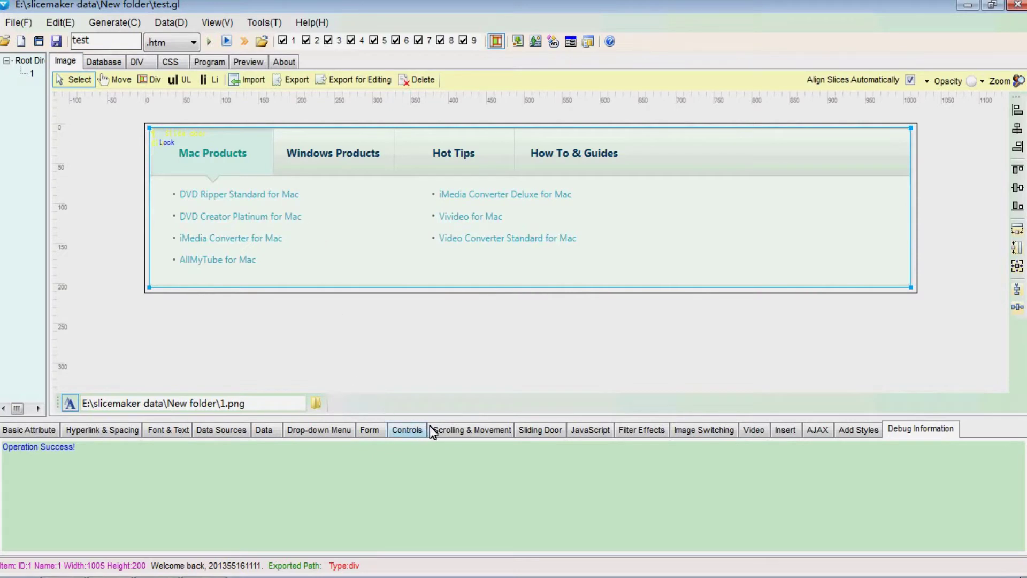
click(524, 432)
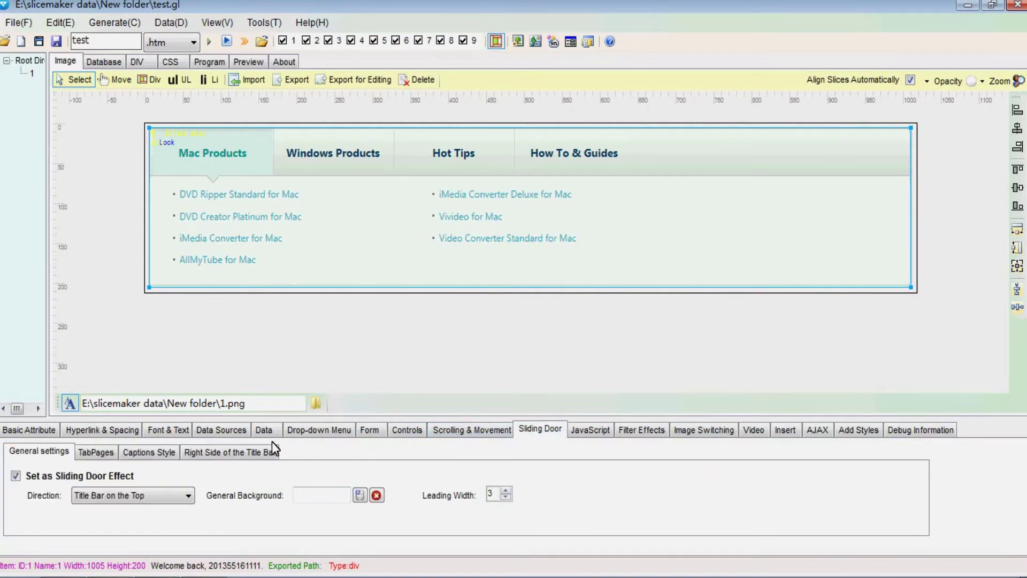
click(147, 451)
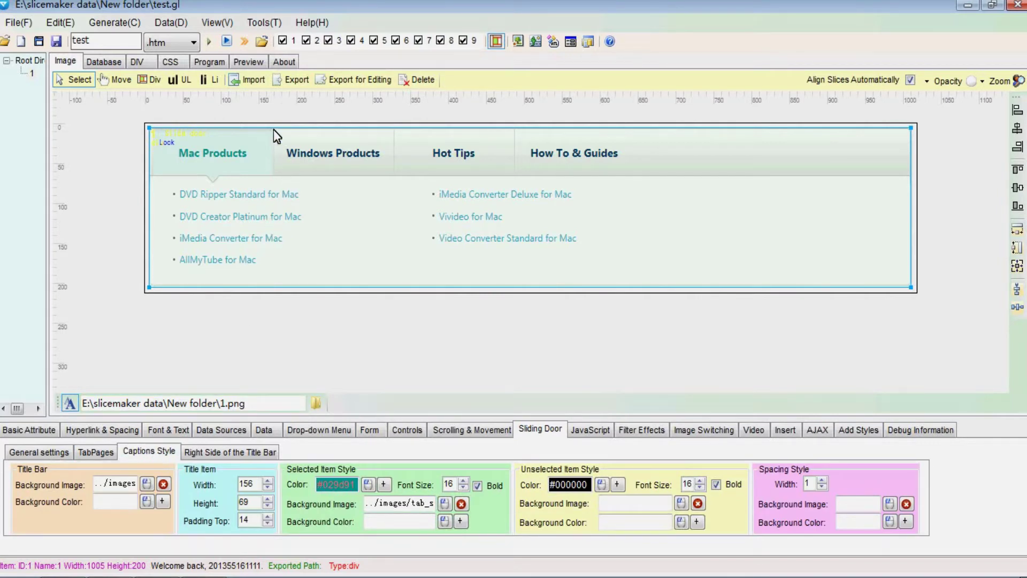
click(150, 79)
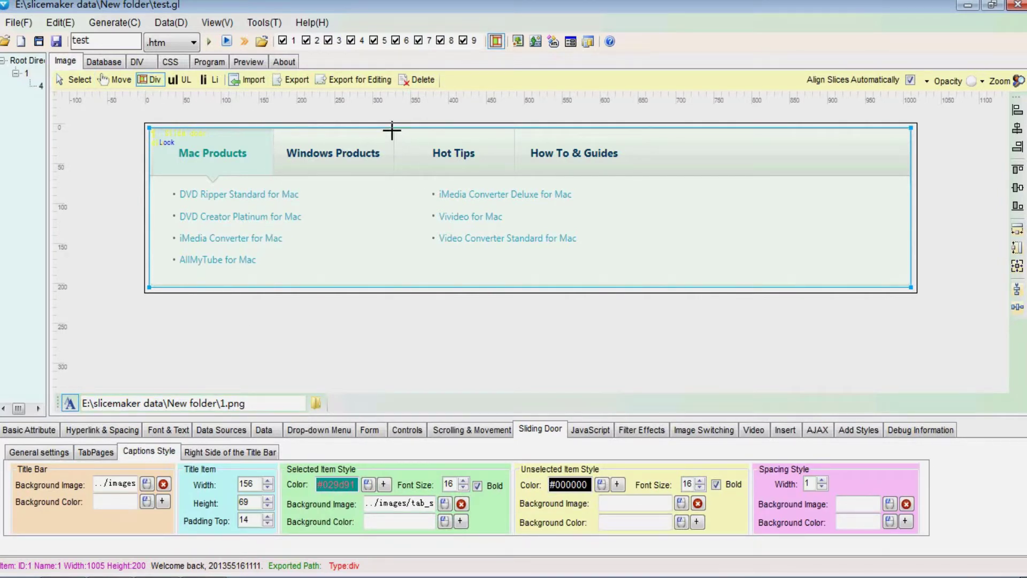
drag(390, 127, 397, 182)
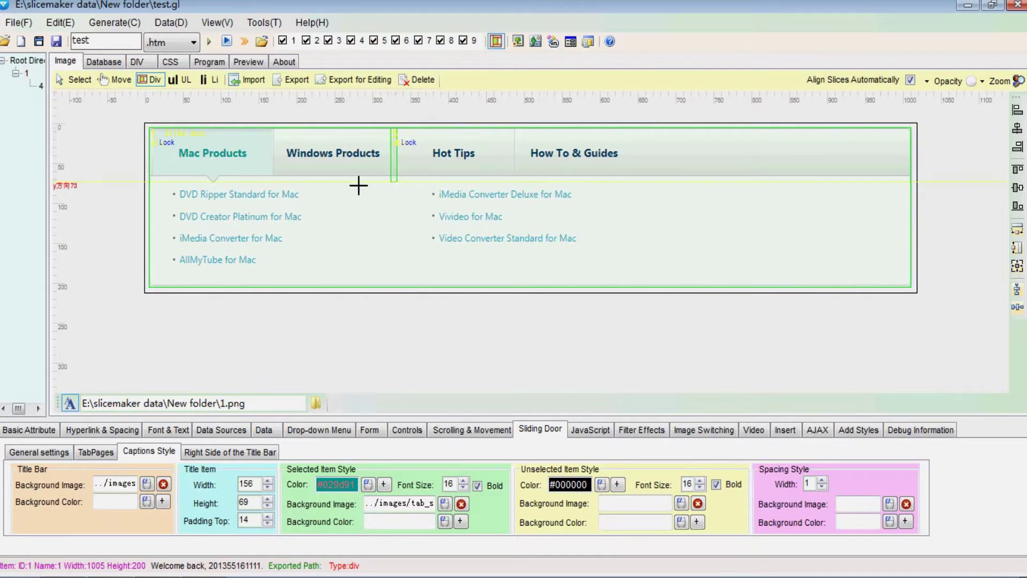
click(81, 79)
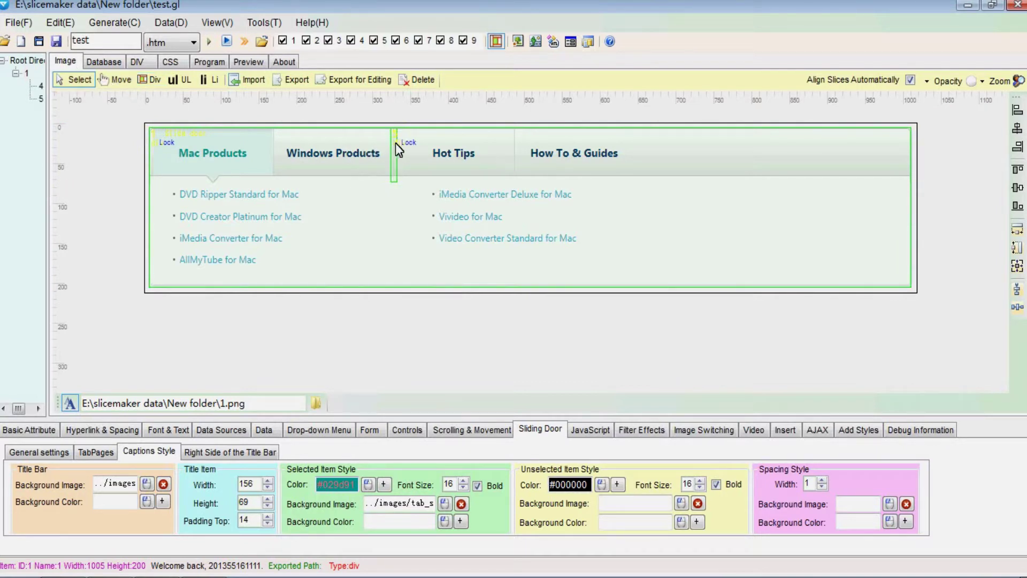
Export the divider slice as a JPG image named tab_caption_space.jpg in the project's images\test folder
click(395, 143)
drag(392, 142, 394, 146)
right_click(394, 146)
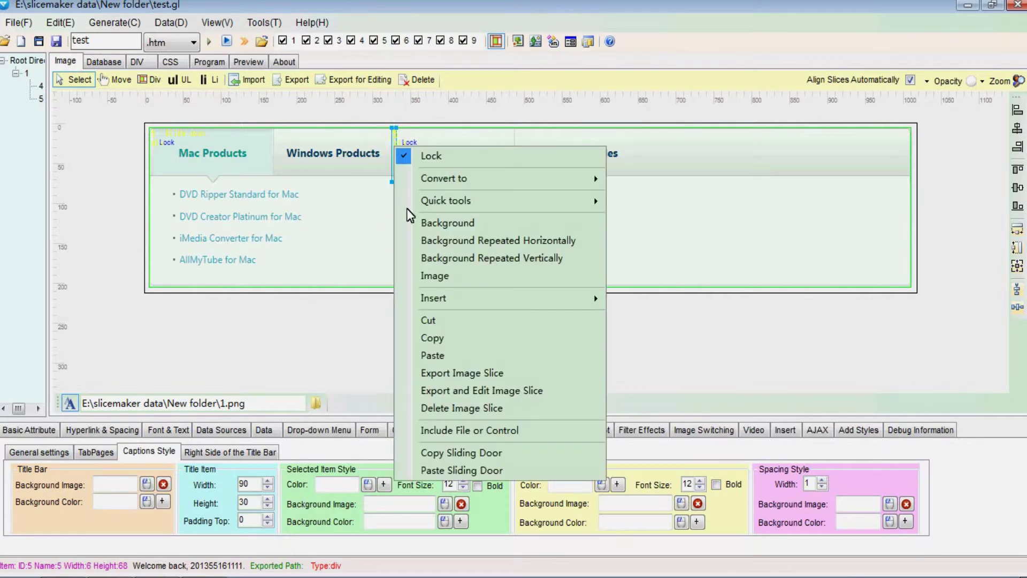
click(455, 373)
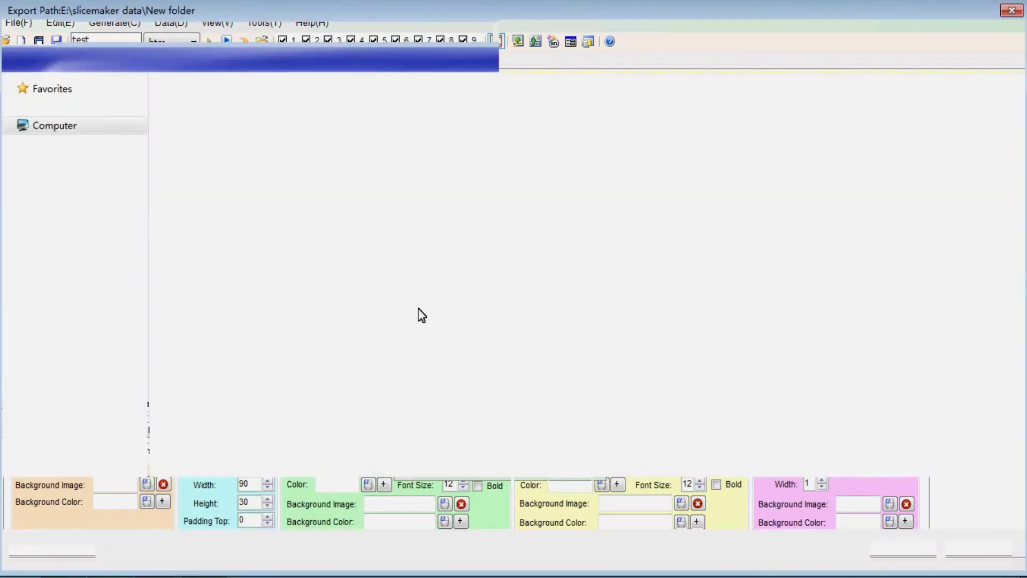
click(167, 515)
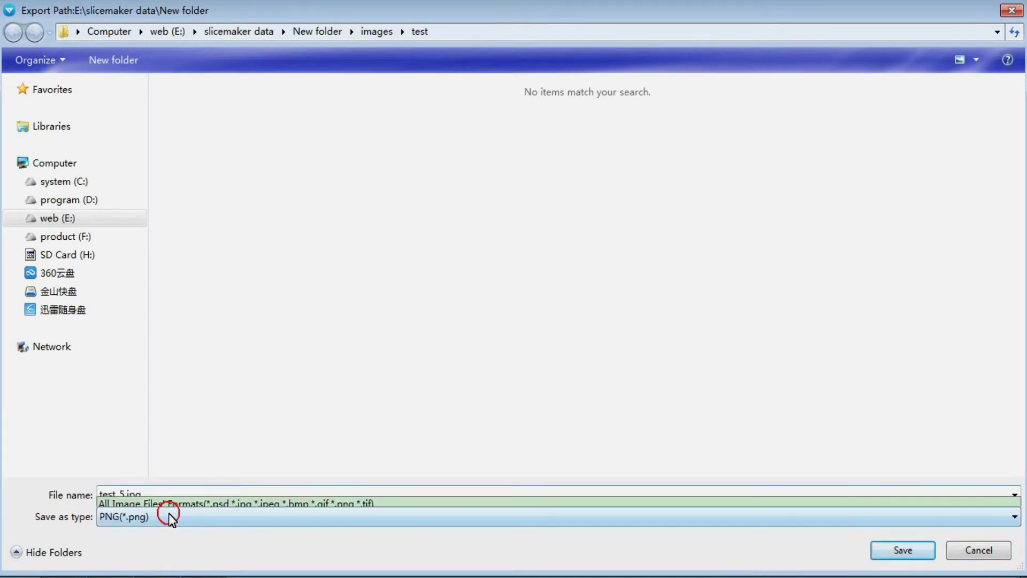
click(149, 460)
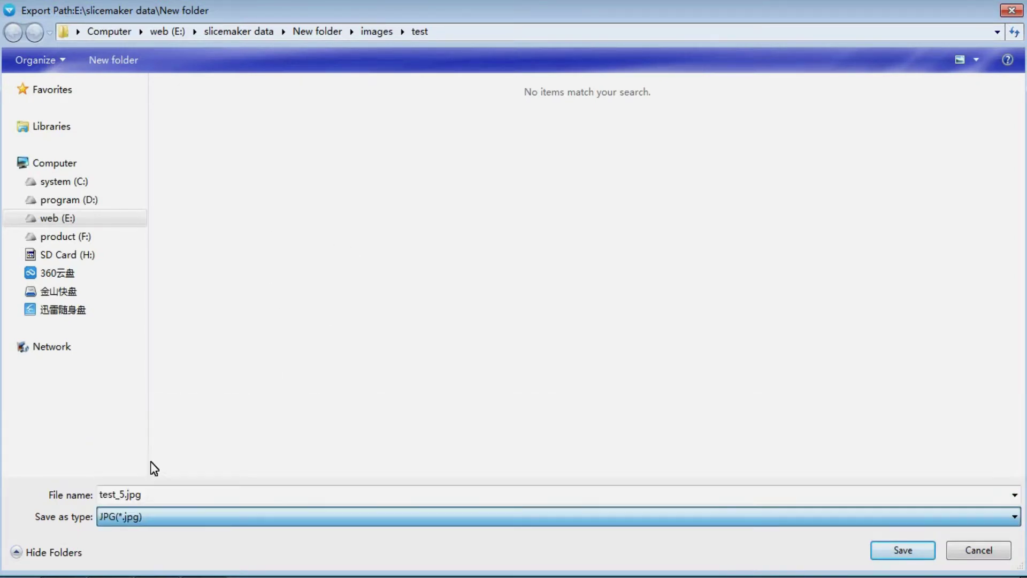
click(127, 494)
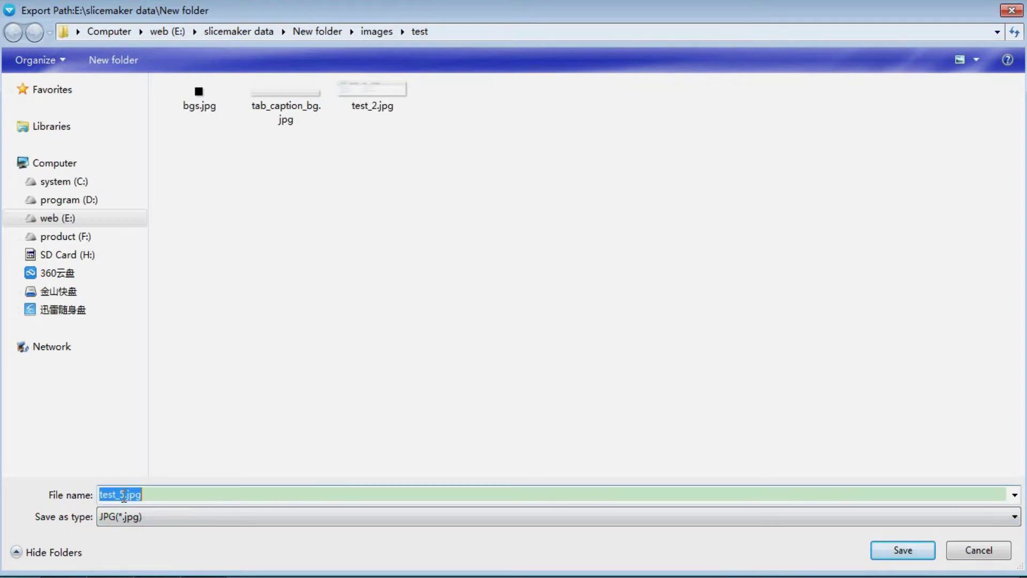
drag(129, 494, 98, 494)
text(tab)
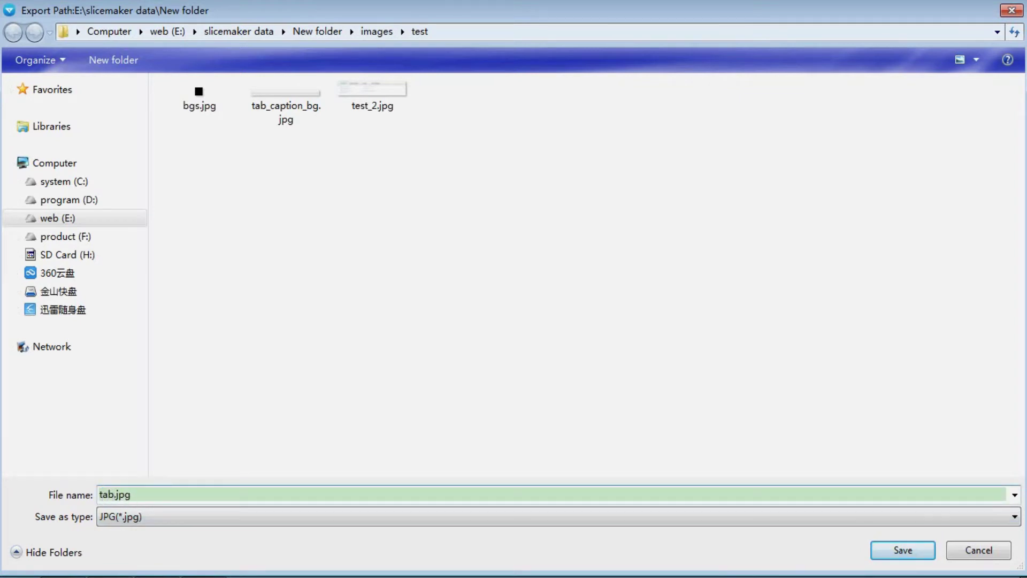
text(_caption_space)
key(Return)
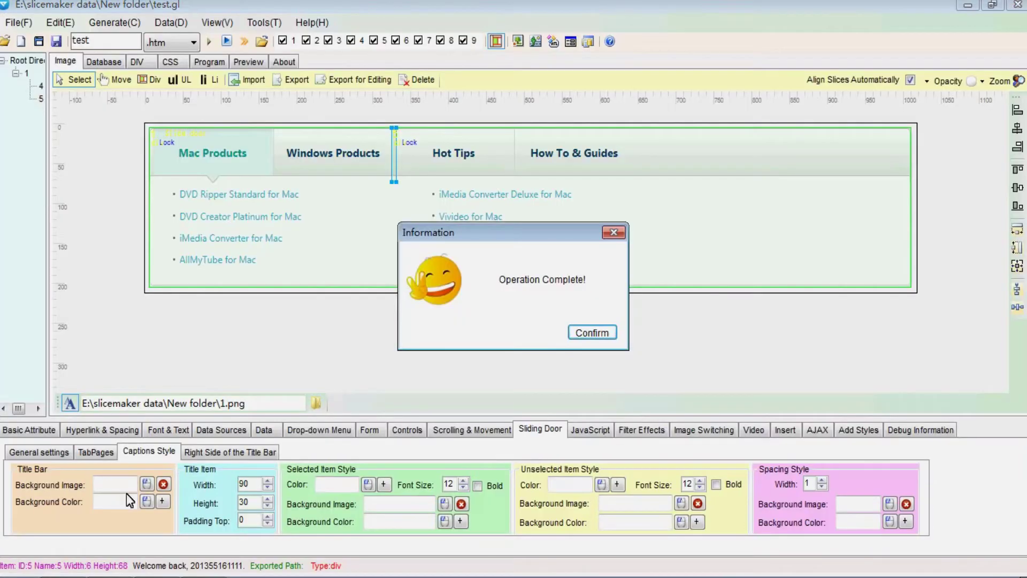
key(Return)
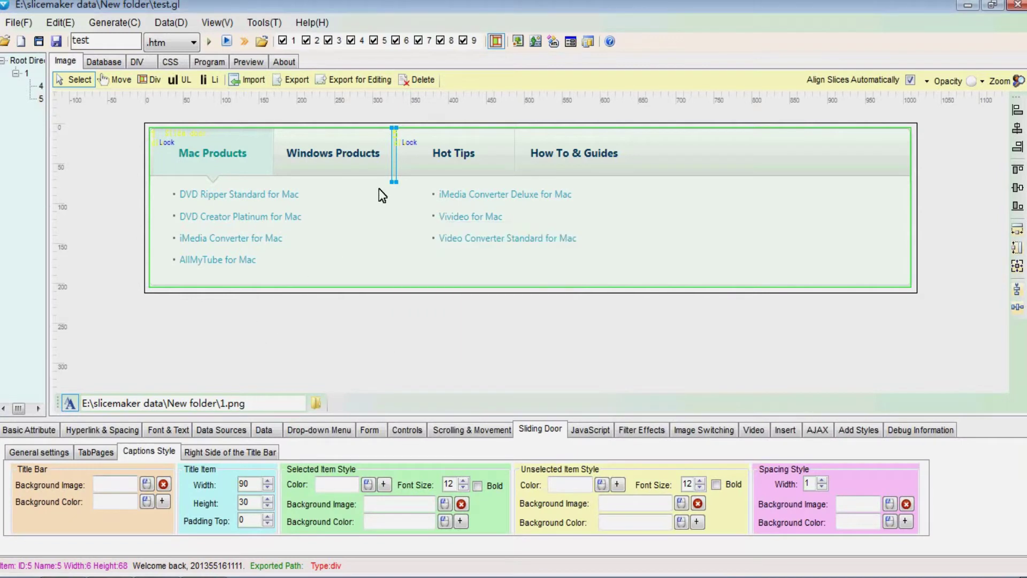
For the whole panel's sliding door captions, use the exported divider image as the spacing background and set the spacing width to 2
click(399, 163)
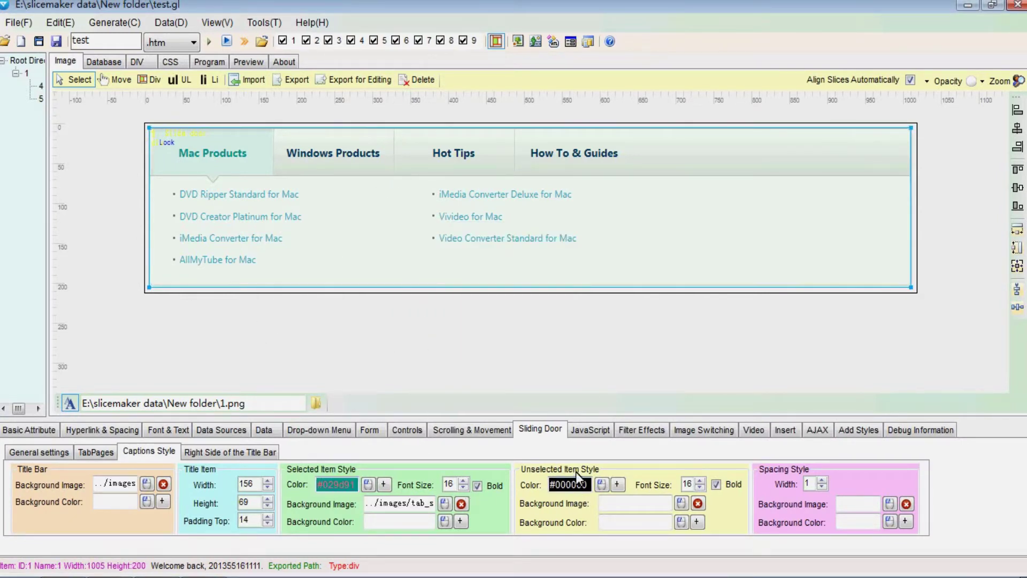
click(861, 504)
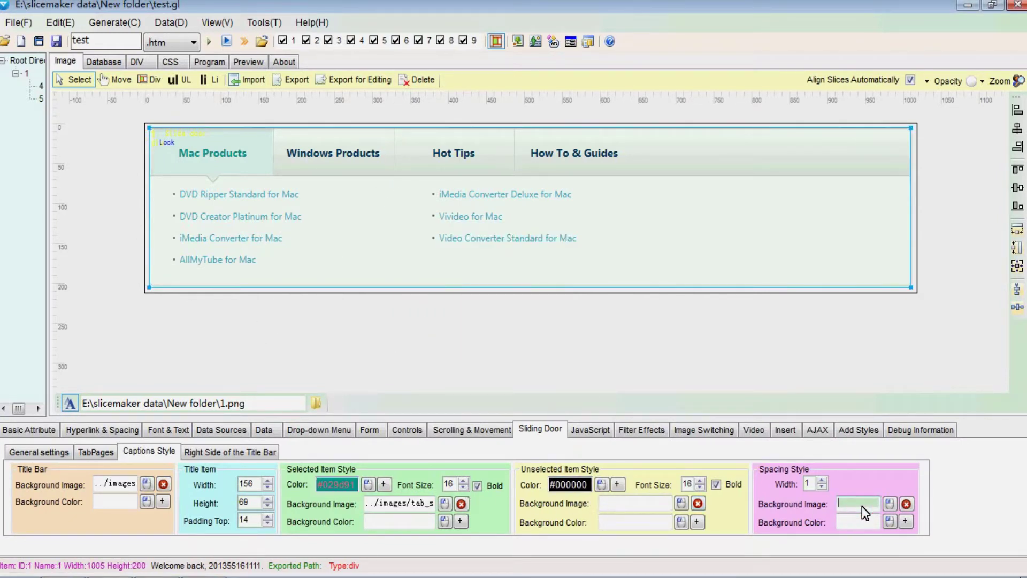
click(889, 504)
double_click(401, 151)
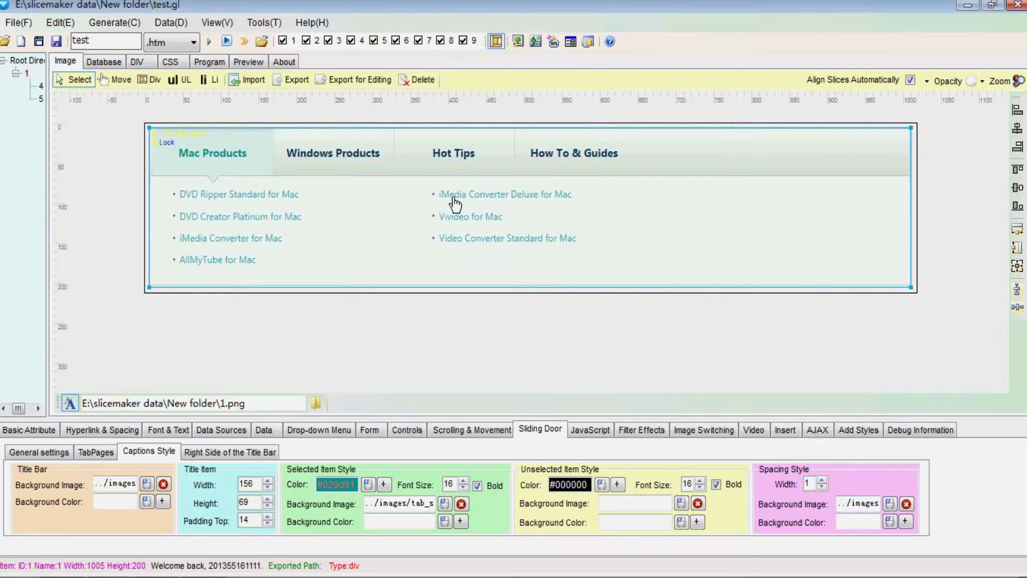
click(823, 481)
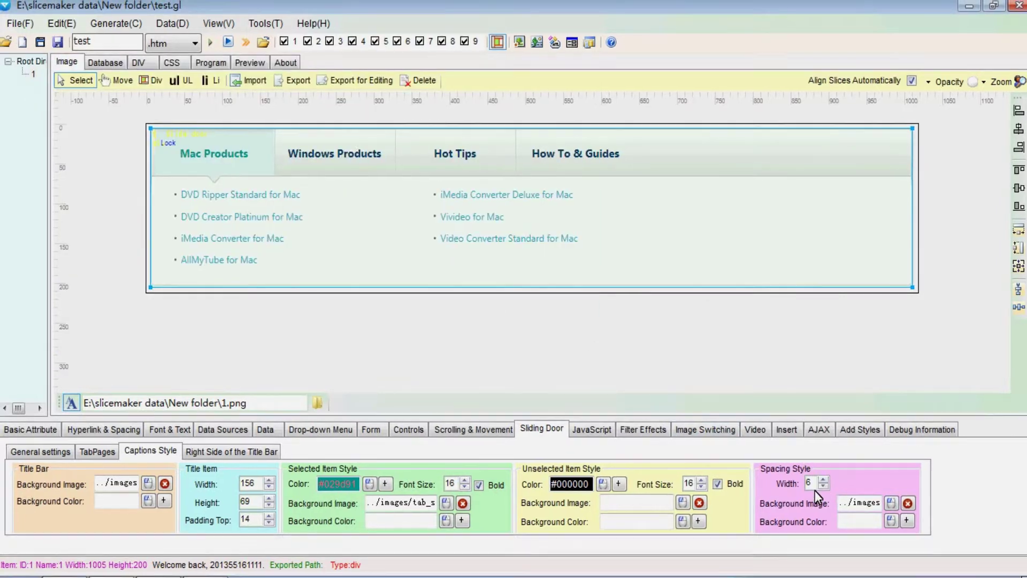
click(823, 487)
Generate the page and export its CSS, HTML and JavaScript files without images to E:\slicemaker data\New folder, overwriting test.htm
click(229, 50)
click(585, 349)
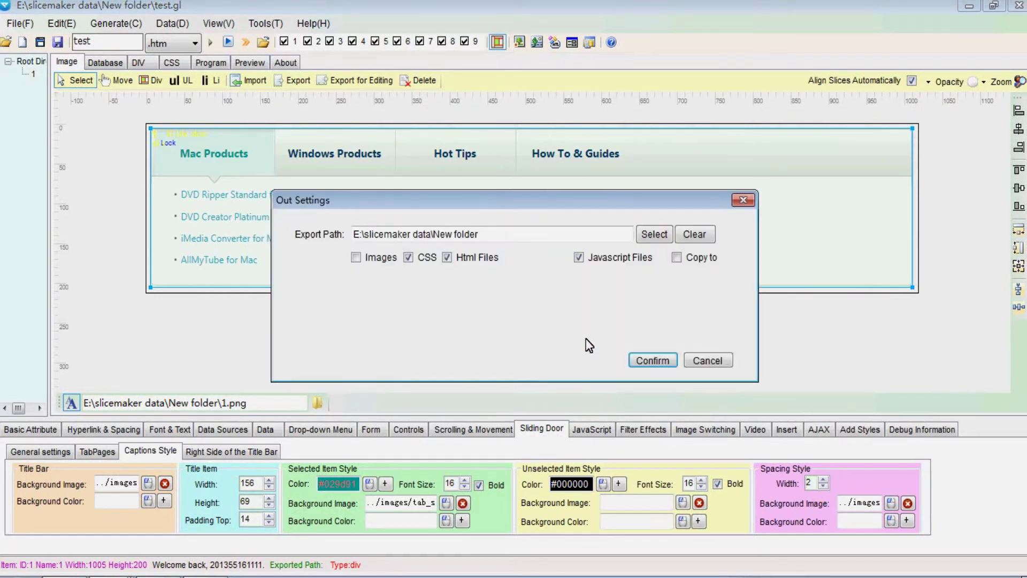
click(649, 361)
click(578, 350)
click(591, 332)
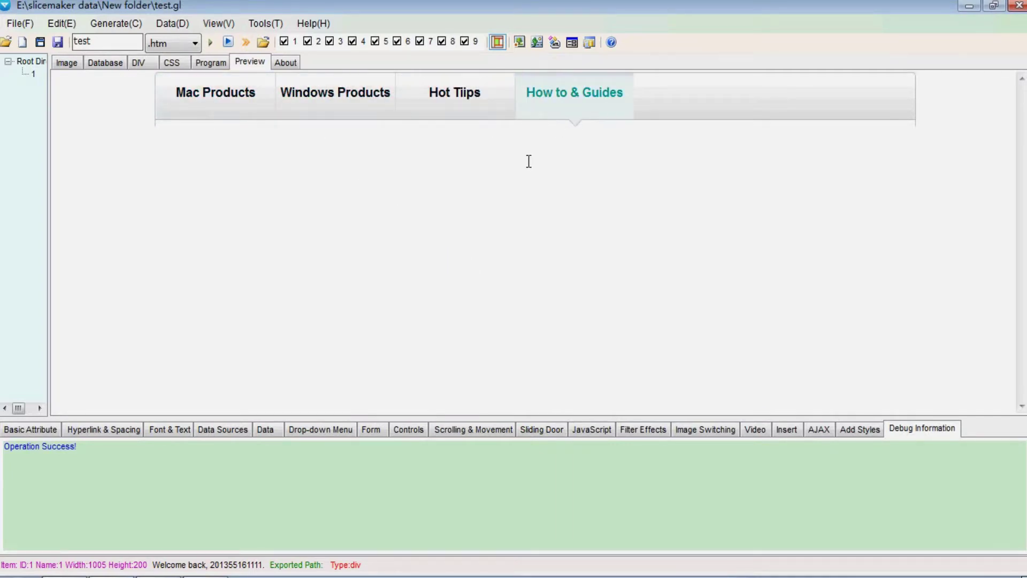
Return from the preview to the design image and save the project
click(110, 62)
click(66, 63)
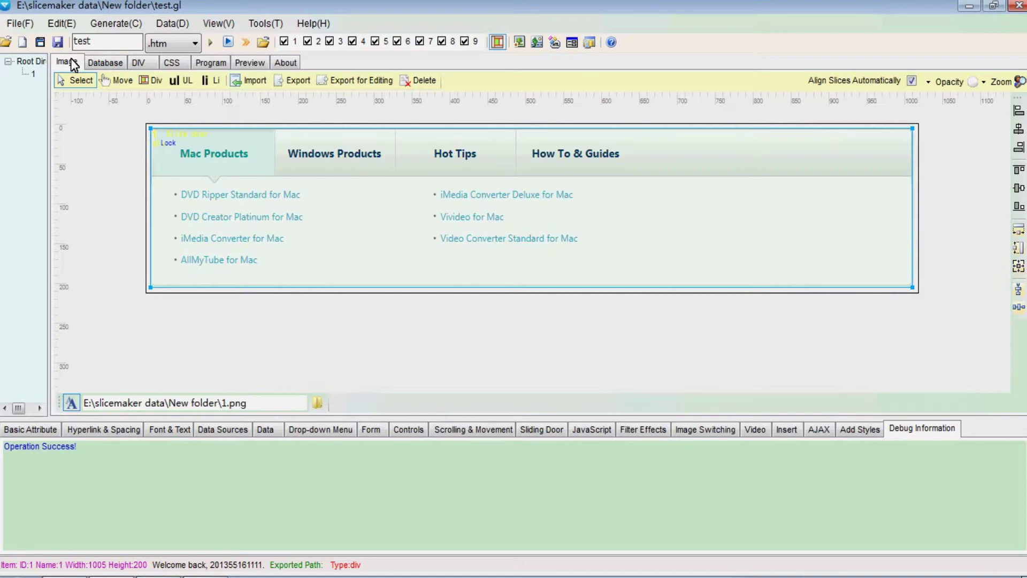
click(40, 42)
key(Return)
Check the tab panel on the reference website, and open the sliding door's tab content settings in a maximized window
click(535, 432)
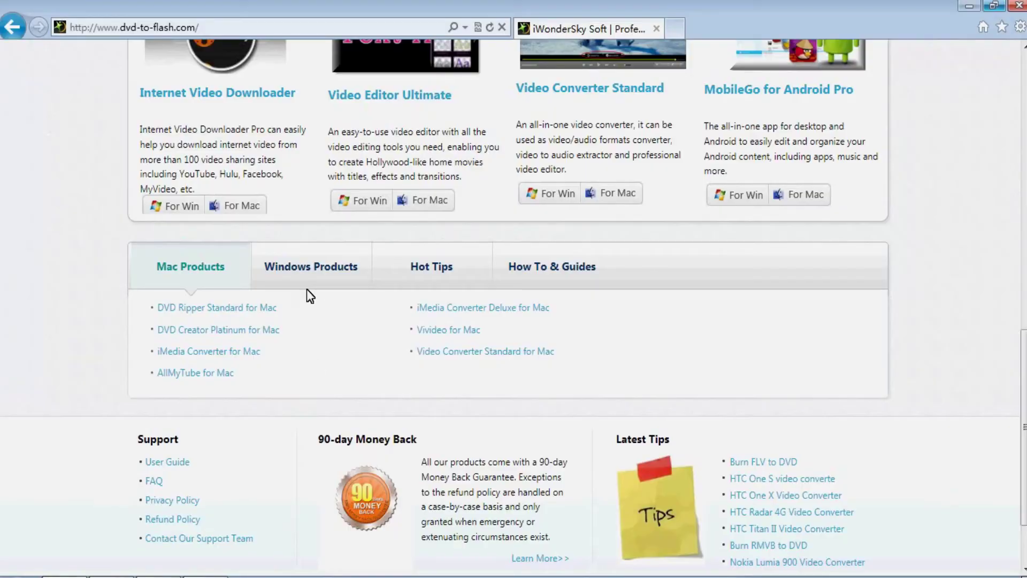
mouse_move(307, 283)
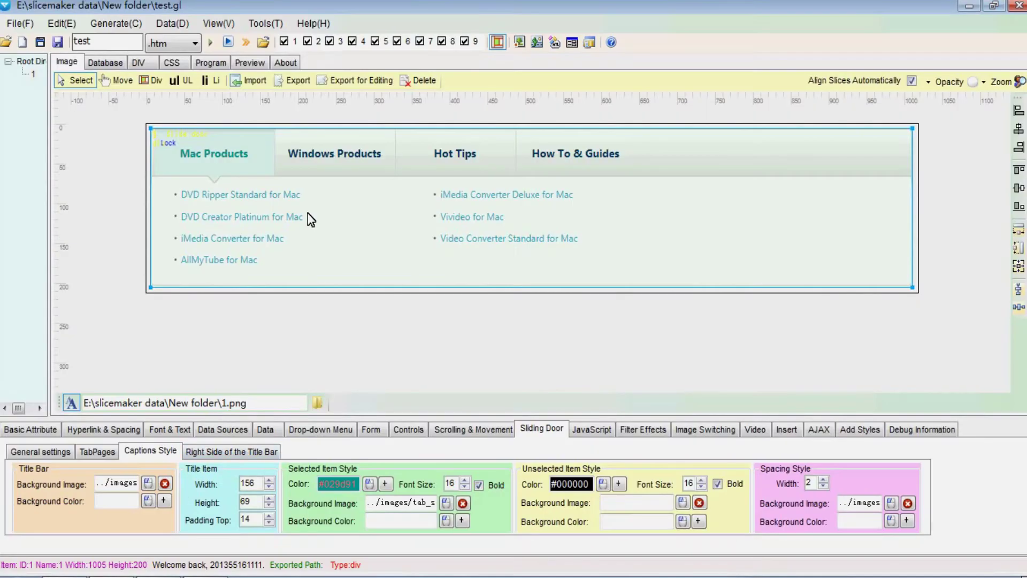
click(104, 454)
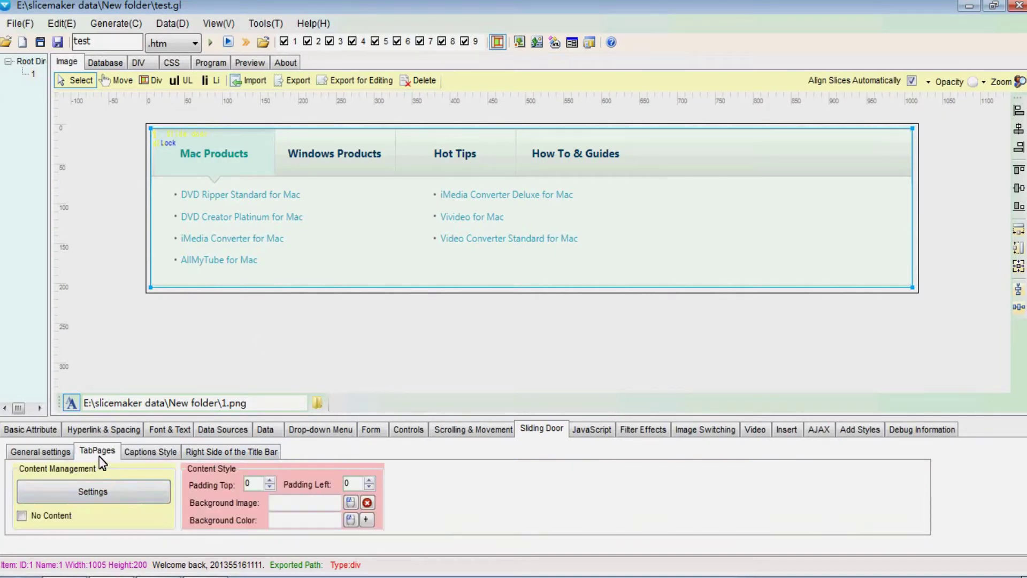
click(105, 491)
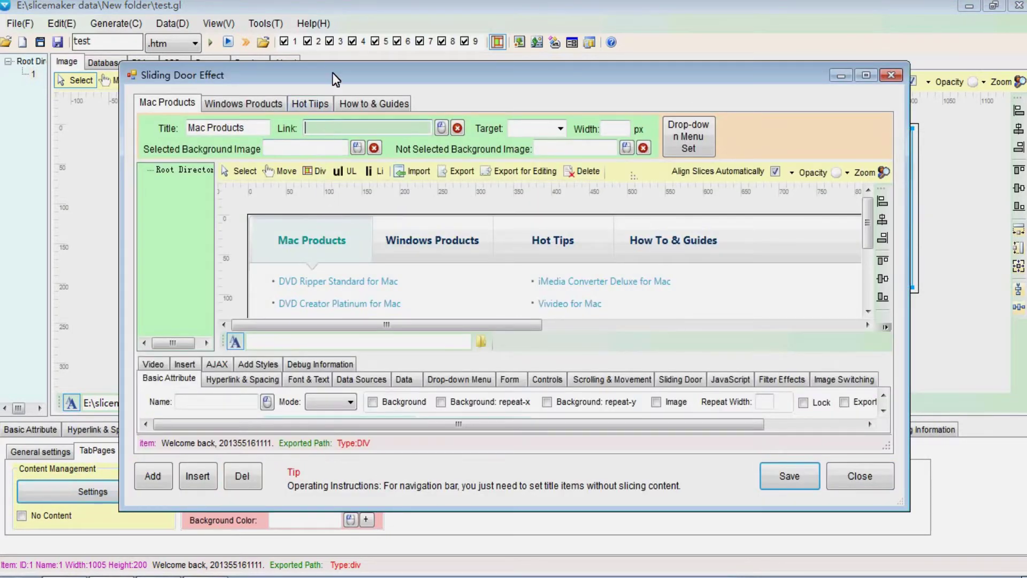
double_click(332, 74)
Set the Mac Products tab's link to index.htm and the Windows Products tab's link to a.htm, and save the tab settings
click(213, 58)
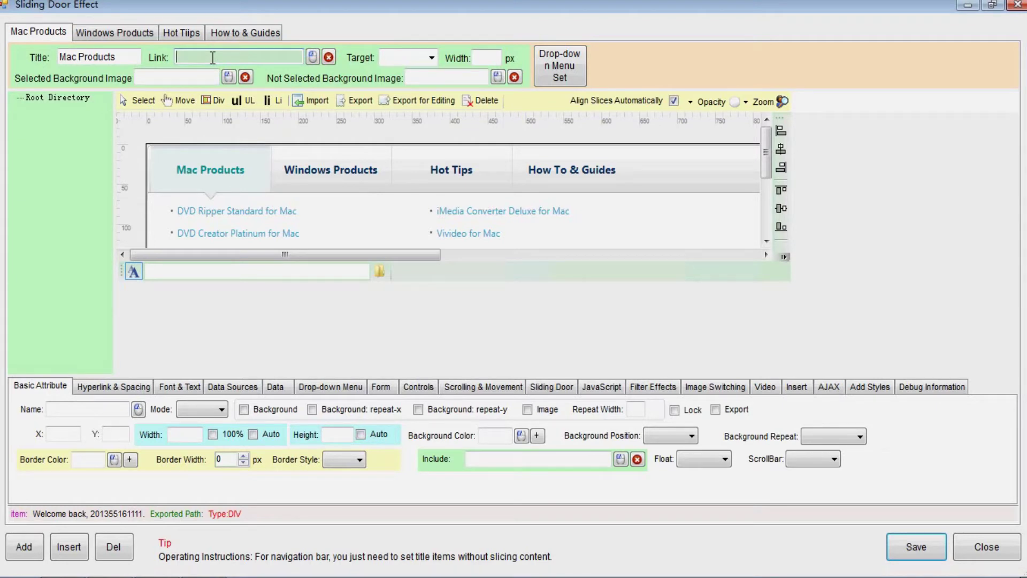
text(#)
key(BackSpace)
text(index.htm)
click(143, 37)
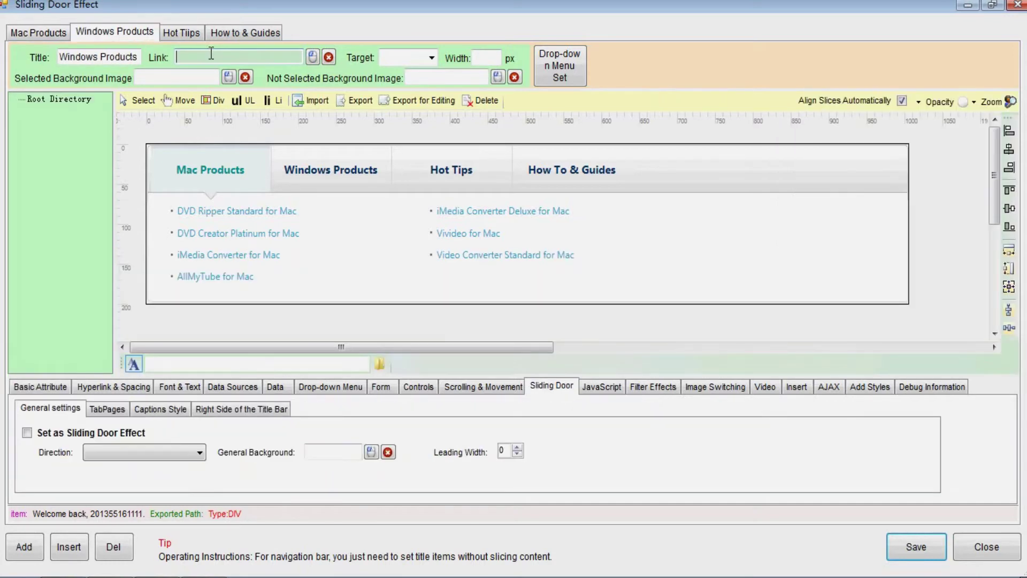
click(212, 56)
text(a.htm)
click(905, 546)
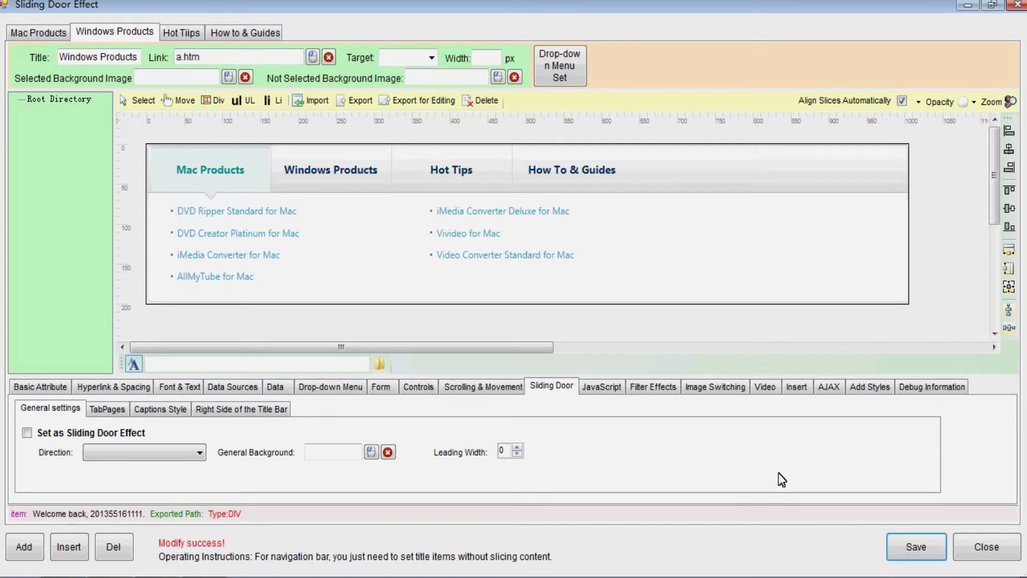
On the Mac Products tab, draw a full-width div over the content below the title bar, with nested divs for the list area and bottom edge
click(64, 38)
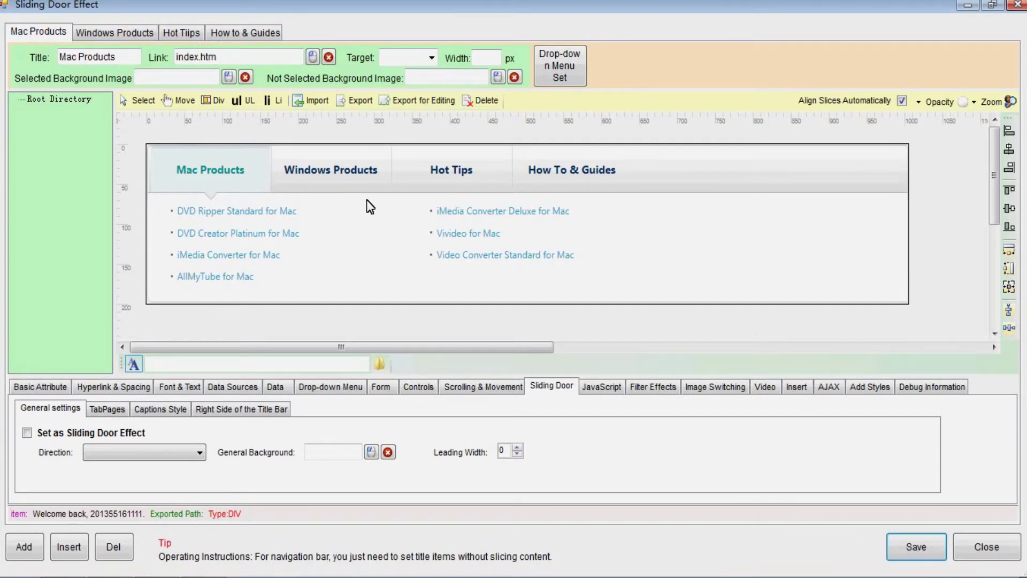
click(213, 100)
drag(144, 198, 922, 348)
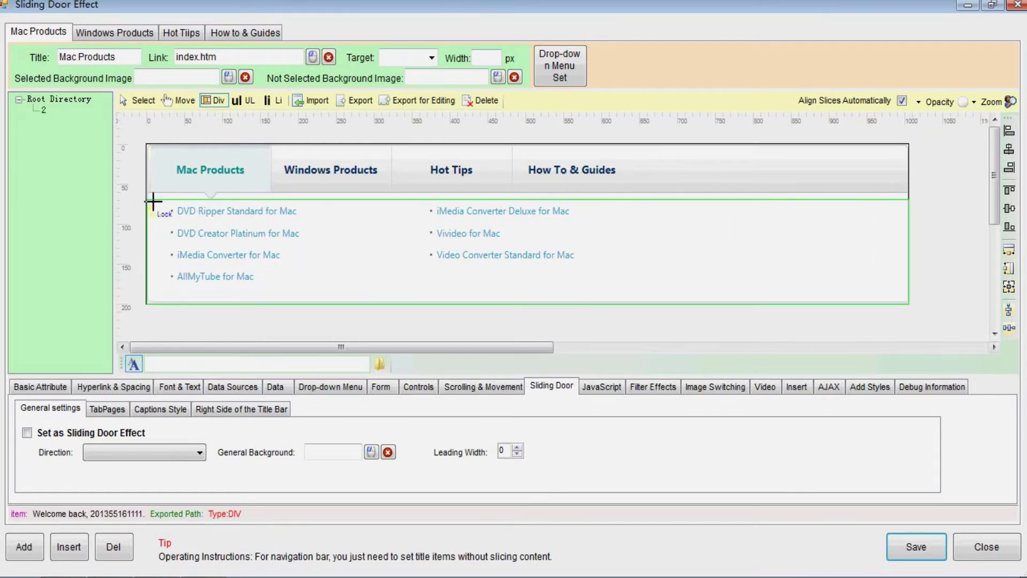
drag(146, 198, 911, 295)
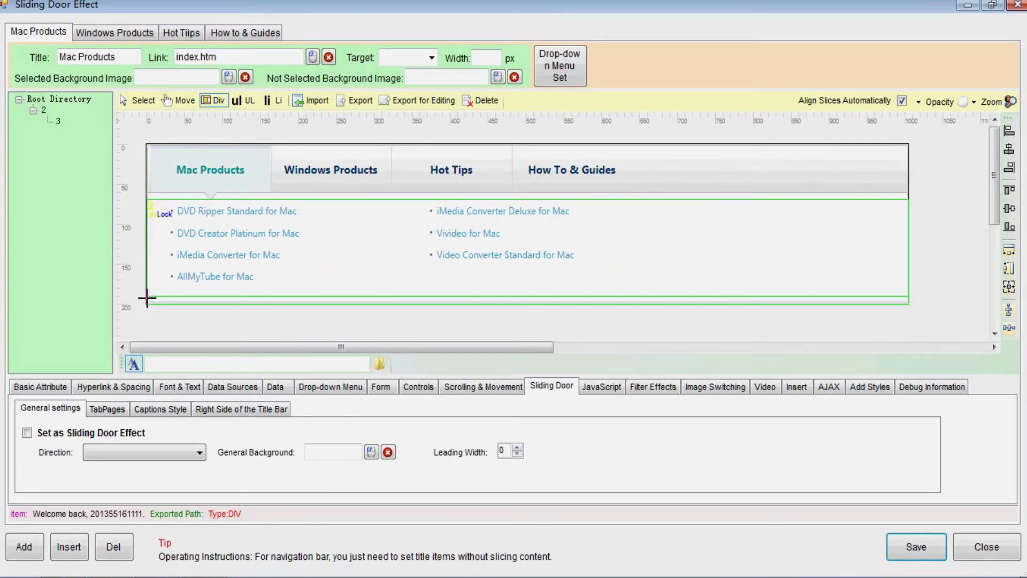
drag(145, 294, 873, 332)
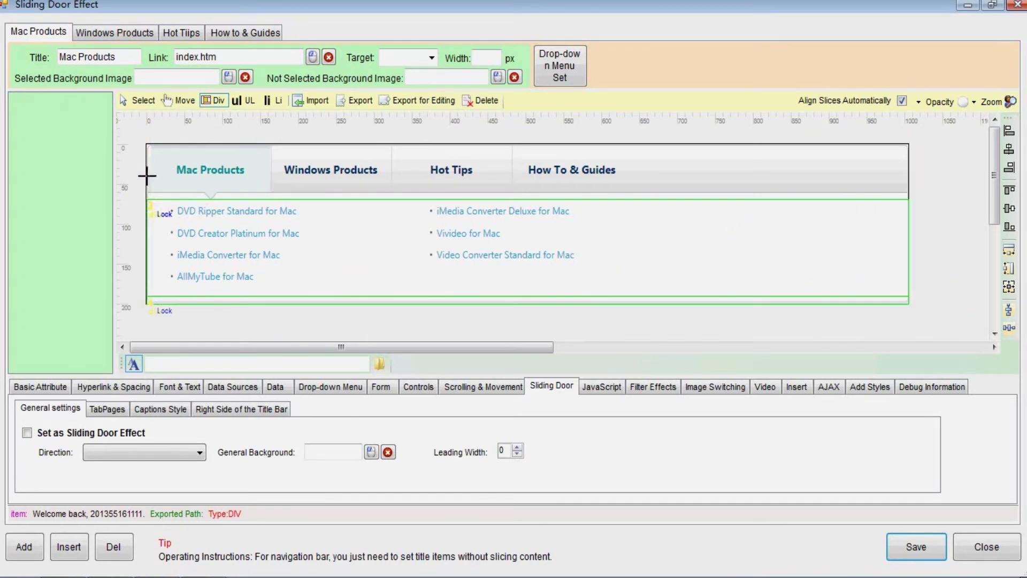
Set the list area div as a vertically repeated background and the bottom edge div as a plain background
click(130, 101)
click(160, 202)
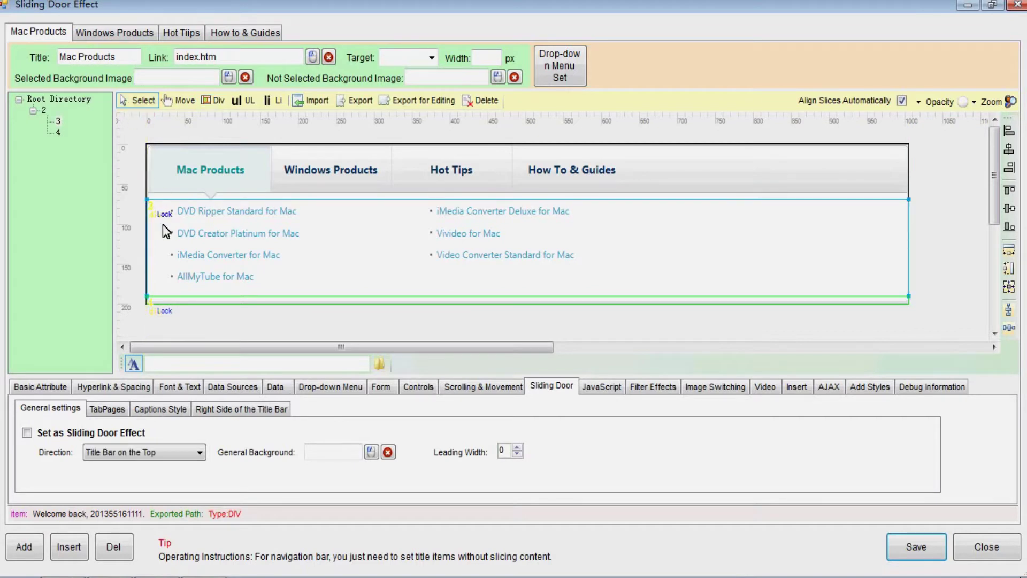
right_click(163, 223)
click(161, 302)
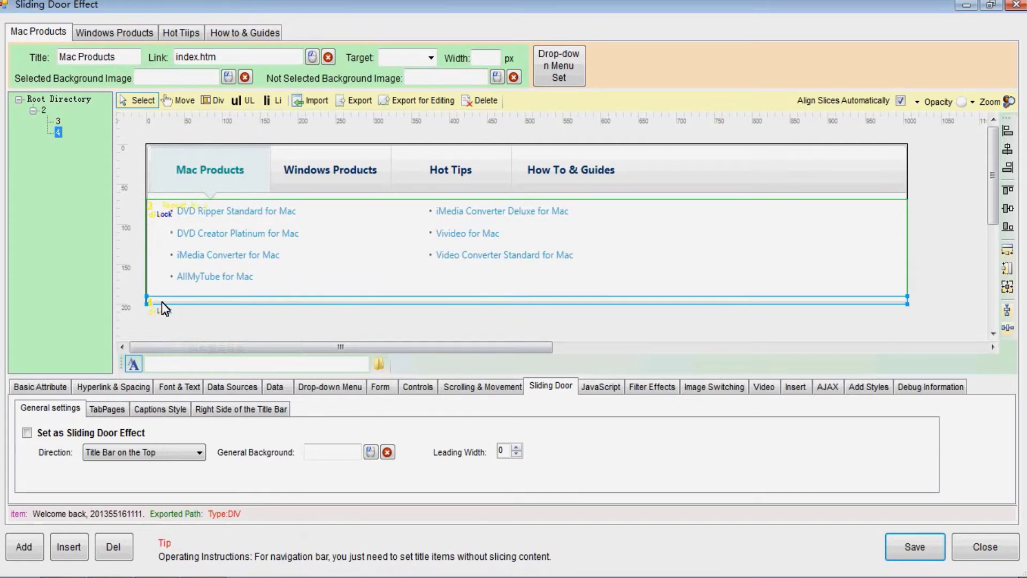
right_click(162, 302)
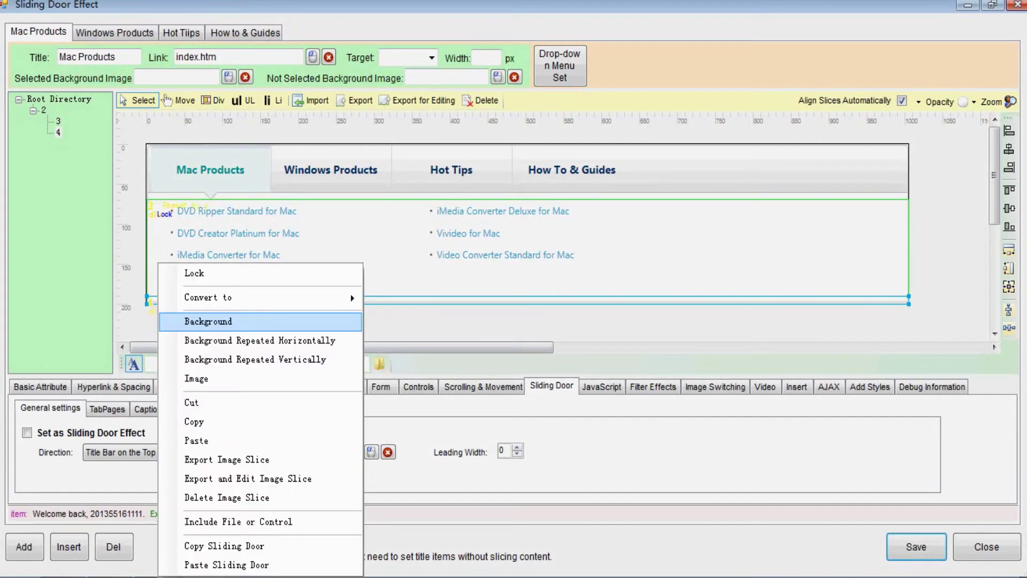
click(201, 220)
Draw a div around the product links inside the list area and convert it to a UL
click(214, 100)
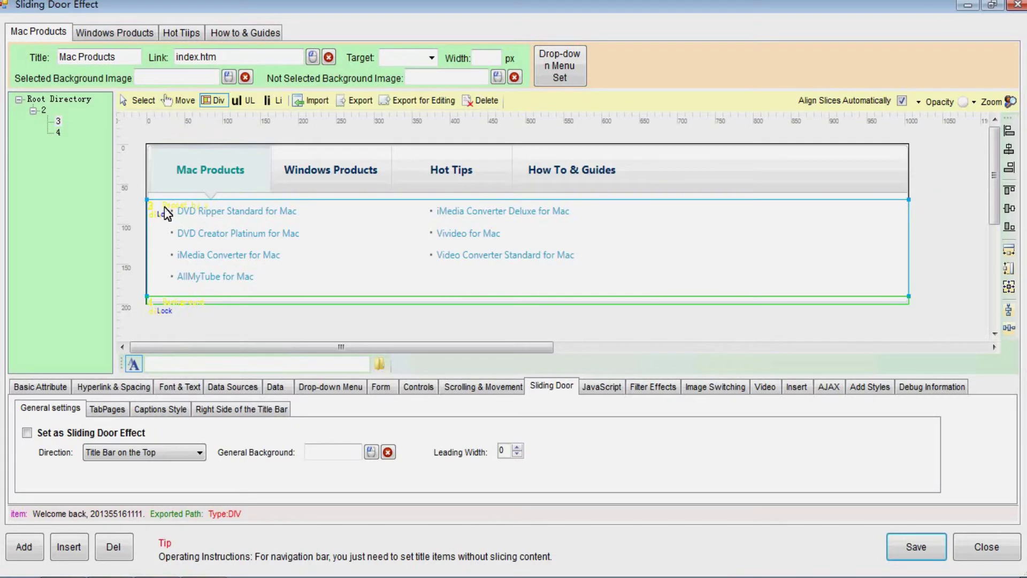
drag(165, 203, 897, 295)
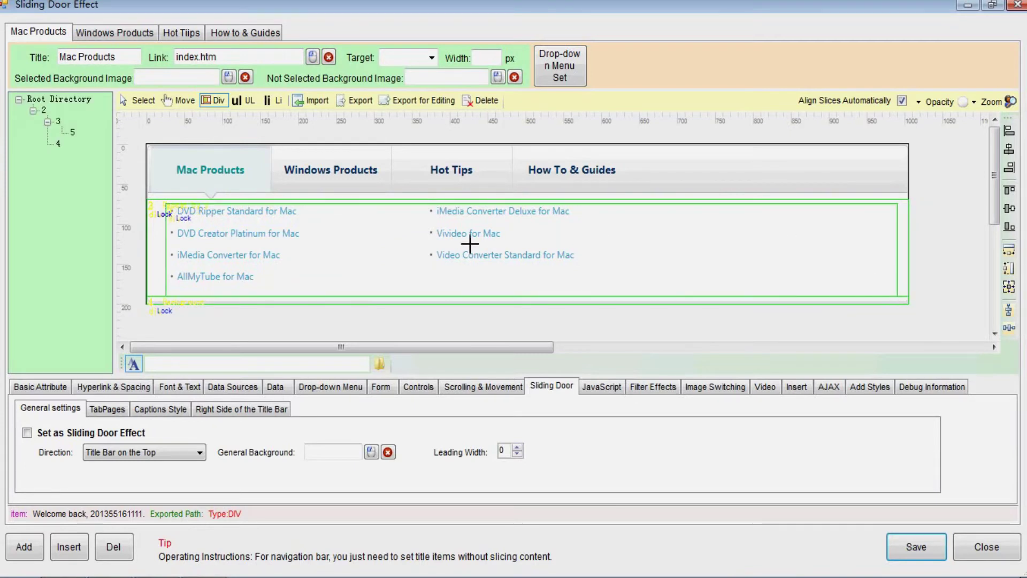
click(141, 100)
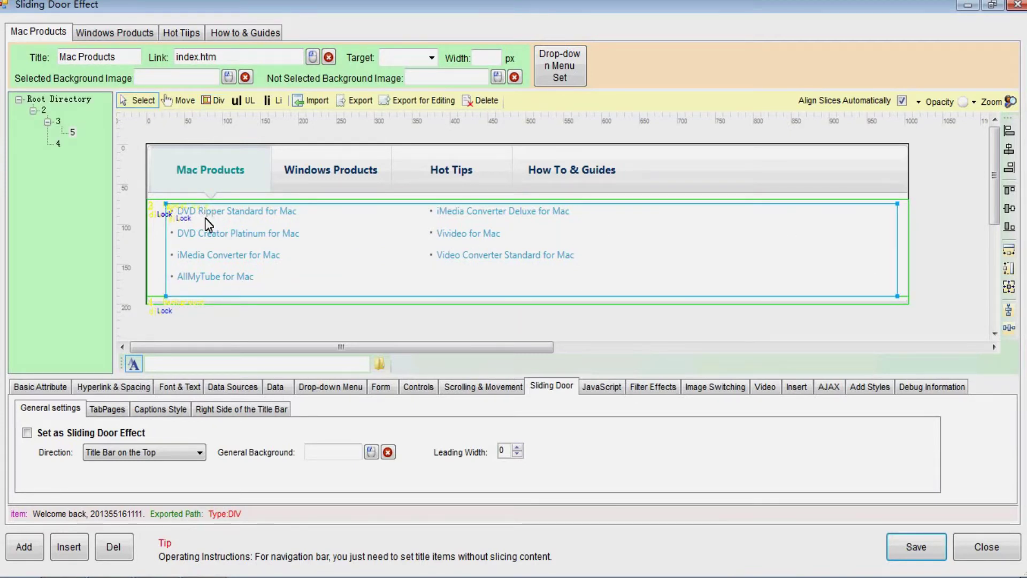
right_click(204, 217)
mouse_move(321, 252)
click(458, 273)
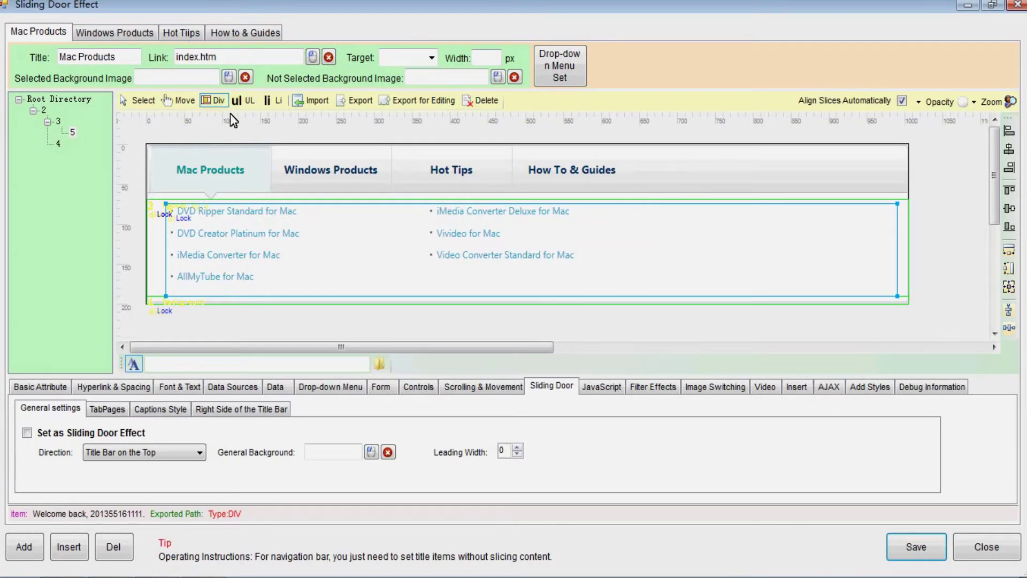
Draw a list item about 317 by 24 px over the first product link and set its float to left
click(268, 100)
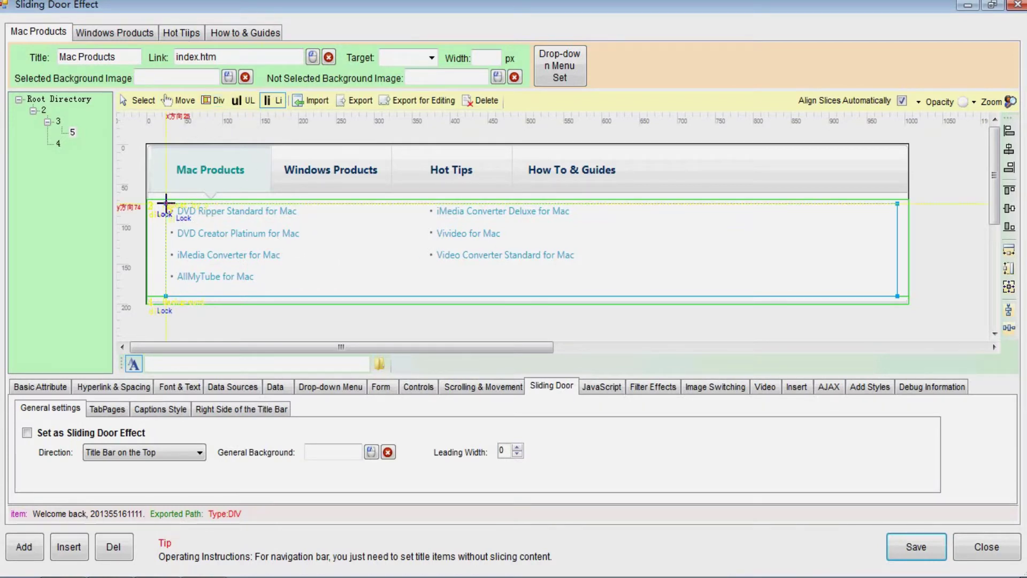
drag(166, 204, 406, 223)
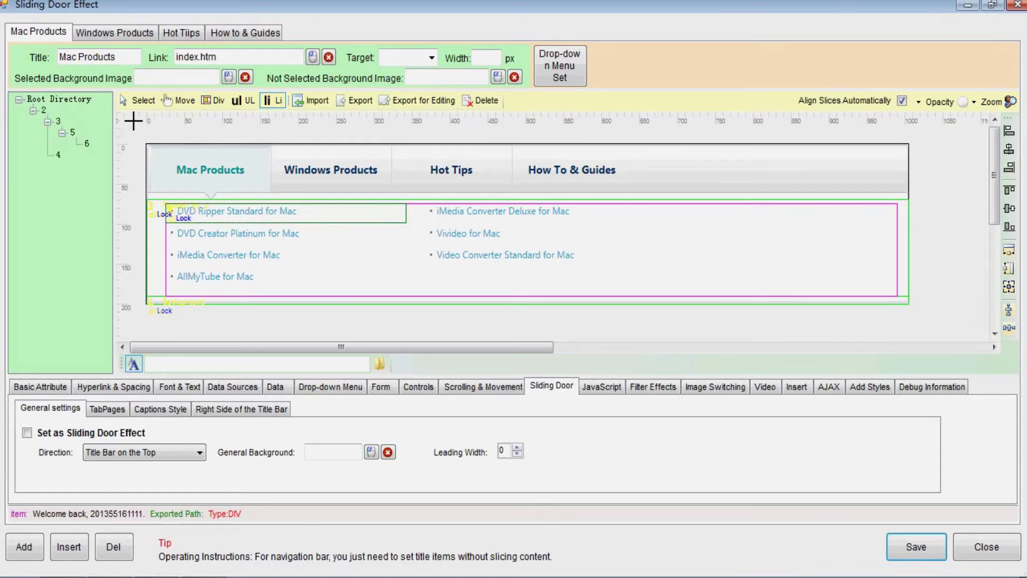
click(139, 101)
click(173, 210)
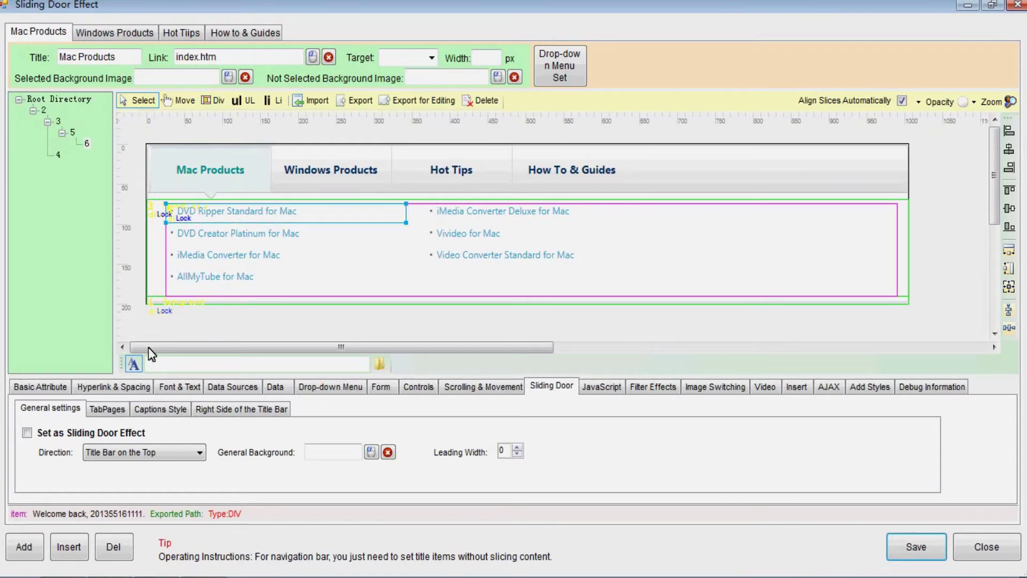
click(129, 387)
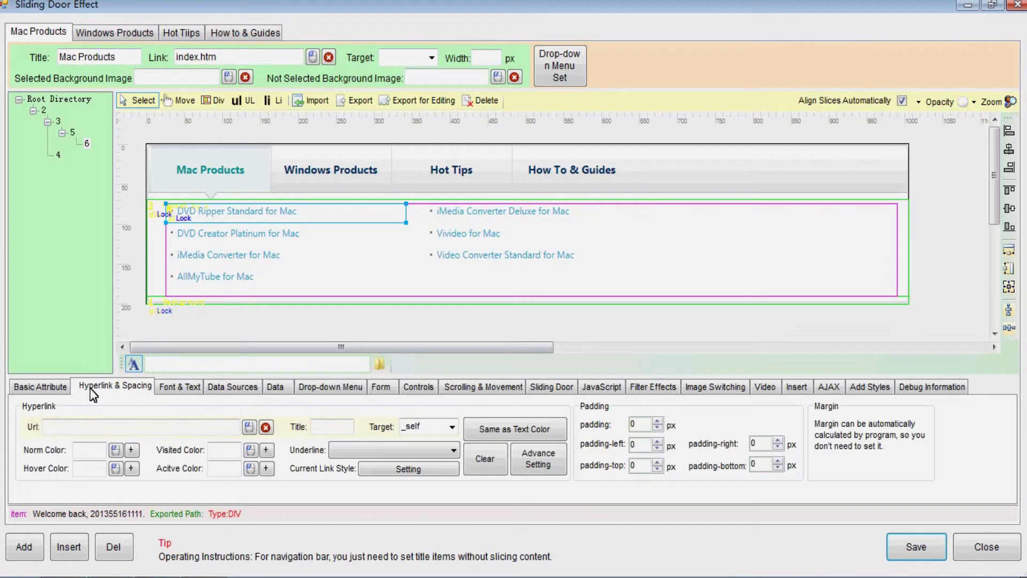
click(59, 388)
click(698, 458)
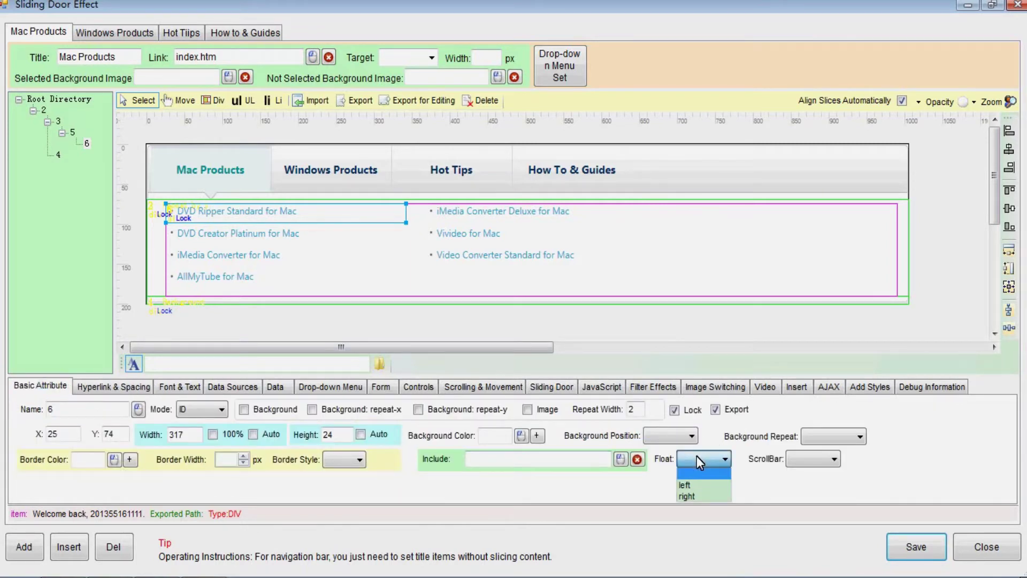
click(688, 484)
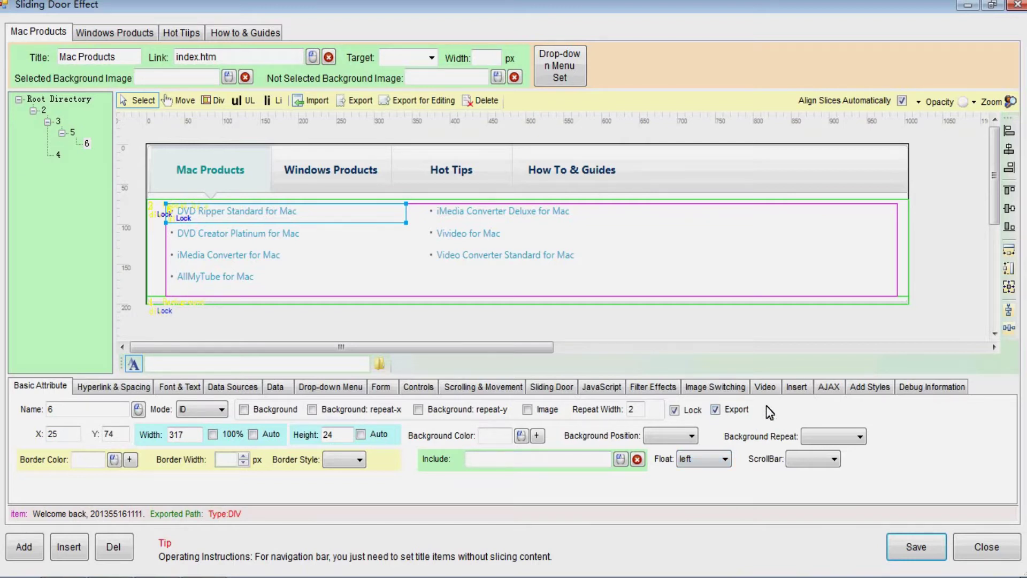
Enter ".Dvd Ripper Standard for Mac" as the text of the first list item
double_click(376, 214)
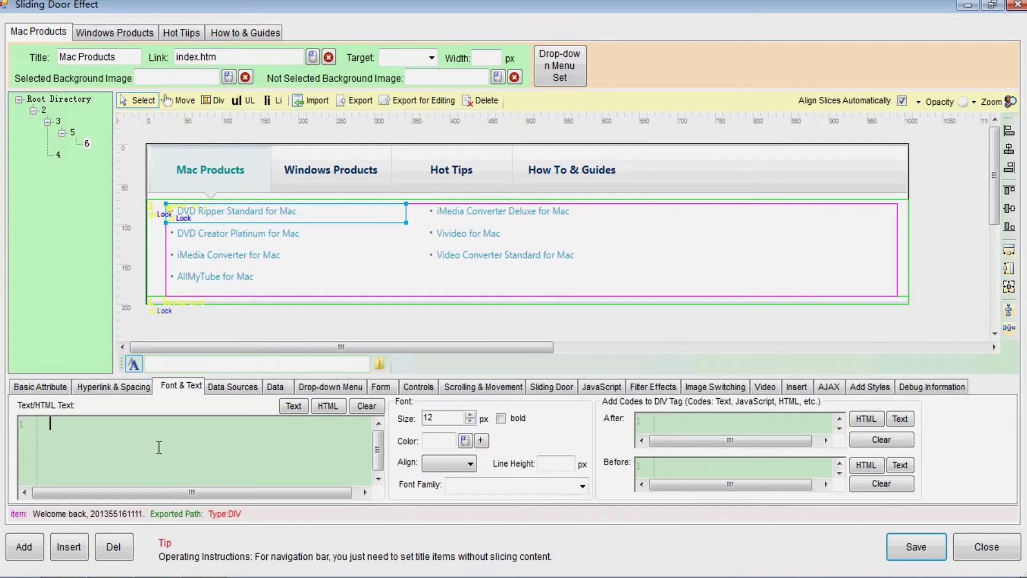
text(.Dve)
key(BackSpace)
text(d rip)
key(BackSpace)
key(BackSpace)
key(BackSpace)
text(Ripper Standar)
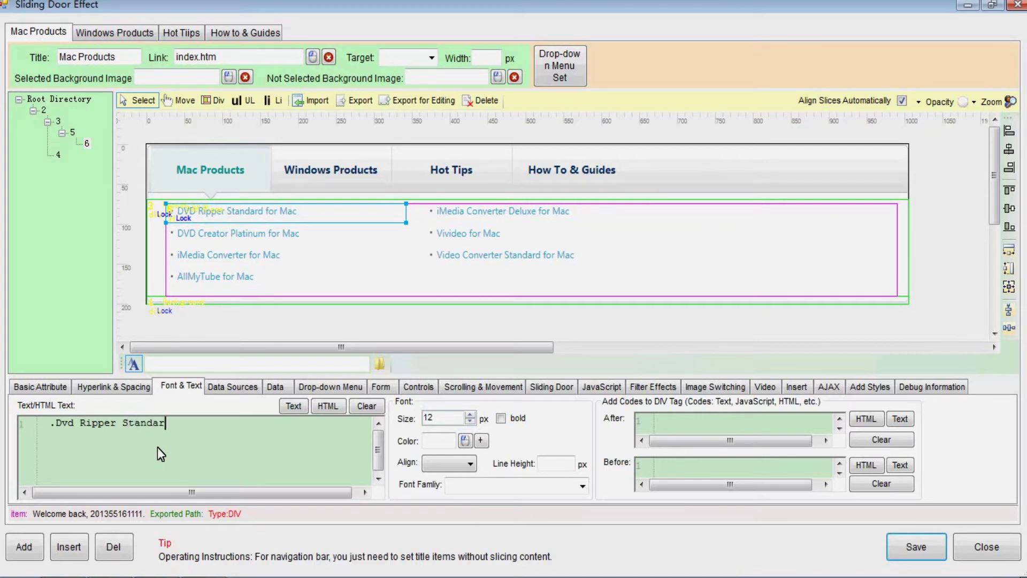
text(d for Mac)
Save and close the tab settings, and export the generated page over the existing test.htm
click(926, 551)
click(987, 554)
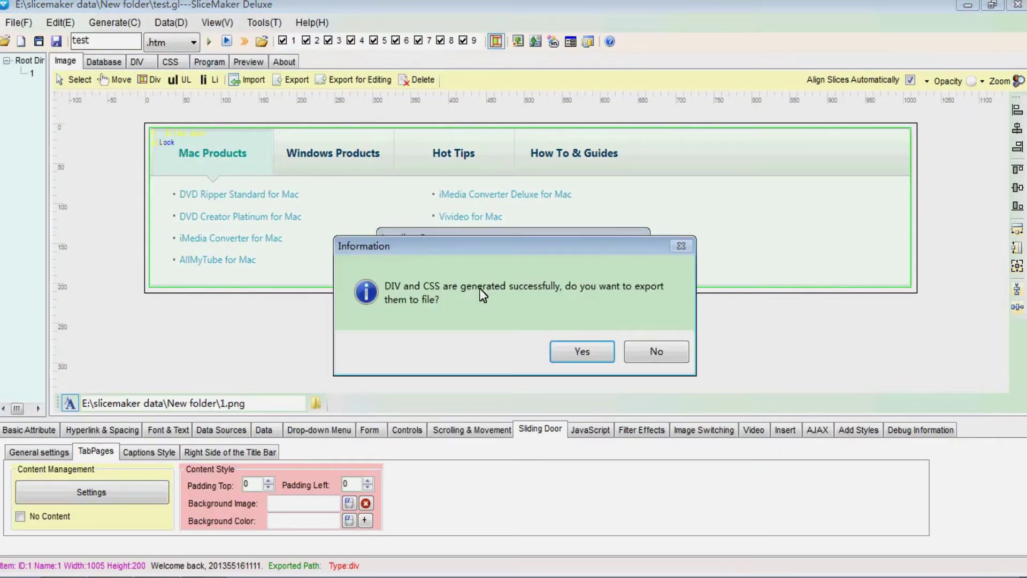
click(584, 353)
click(623, 360)
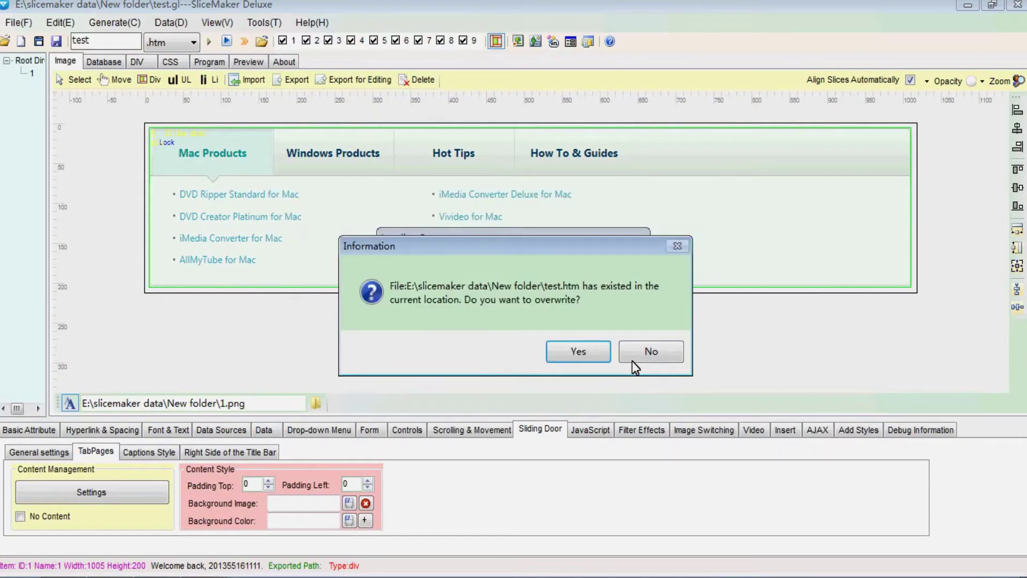
click(586, 351)
click(593, 336)
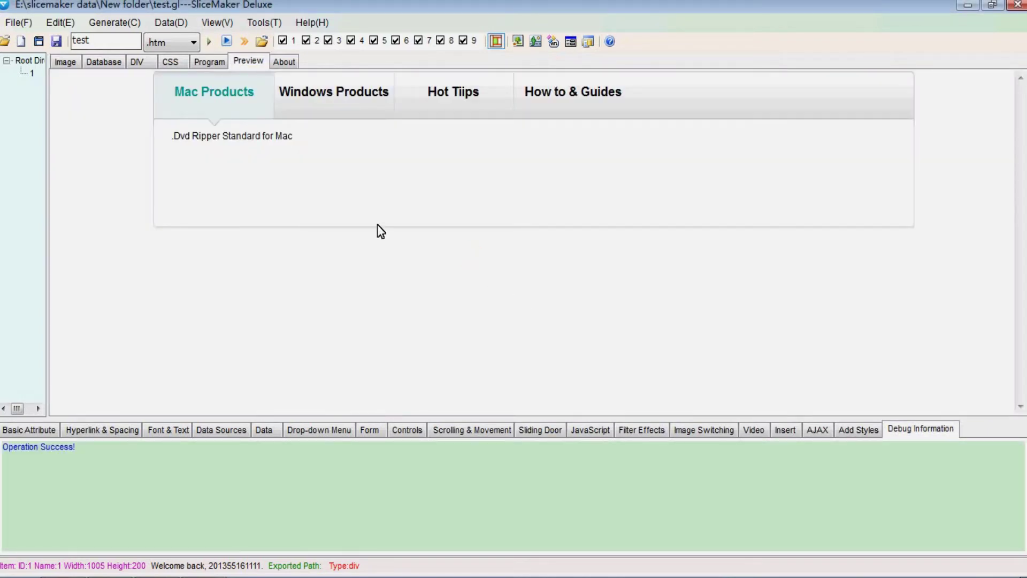
Check the Mac Products and Windows Products tab contents in the preview, and return to the design image
triple_click(236, 140)
click(236, 160)
mouse_move(252, 103)
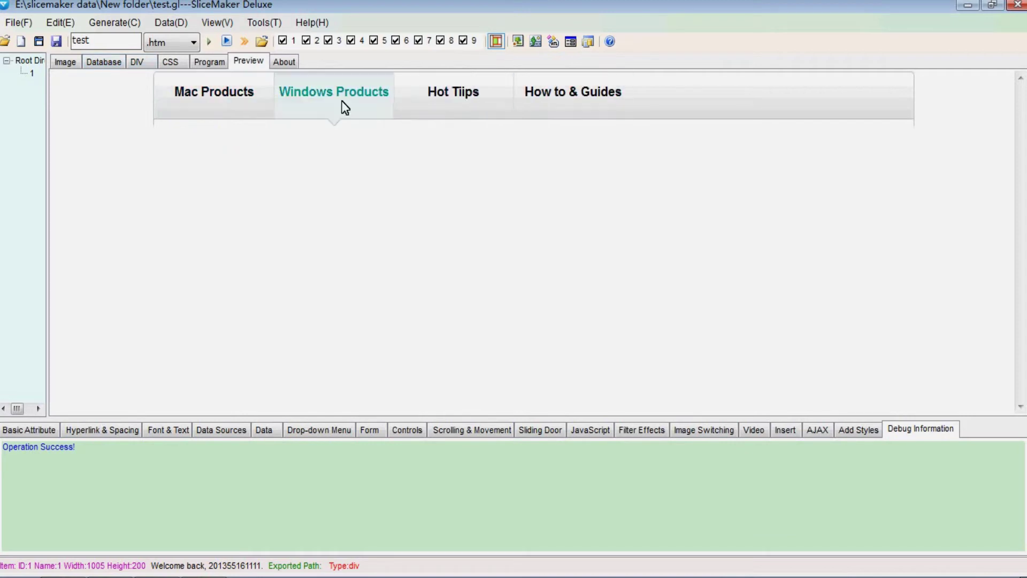
click(75, 63)
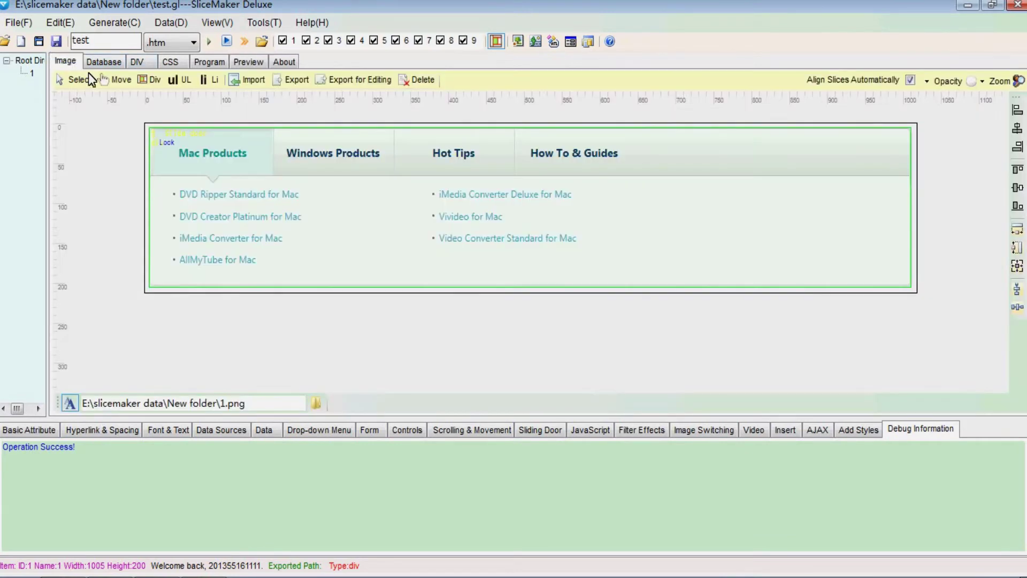
Reopen the sliding door's tab content settings in a maximized window
click(343, 173)
click(530, 430)
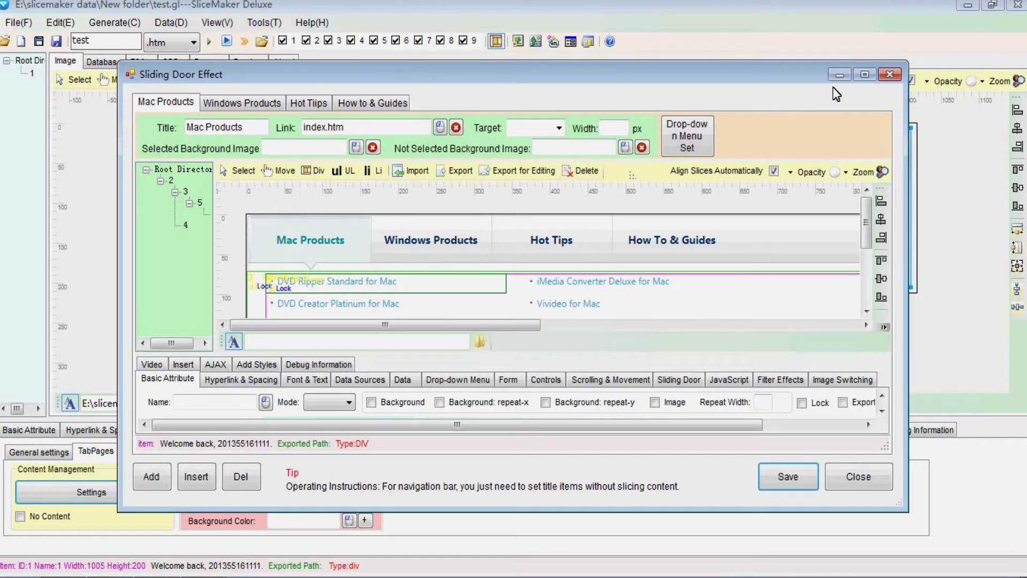
click(864, 75)
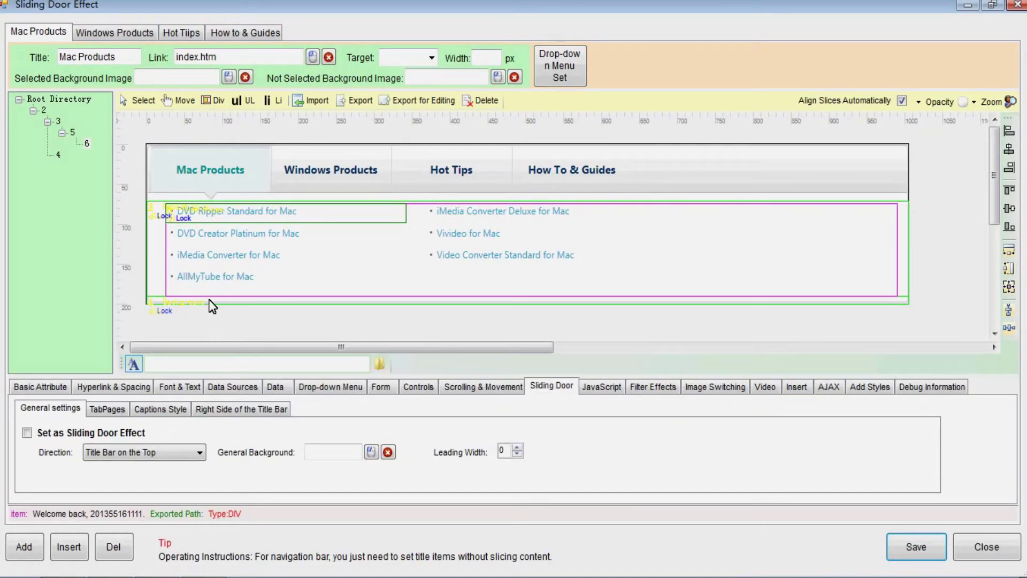
Select all the content slices on the Mac Products tab and copy them
drag(258, 238, 839, 304)
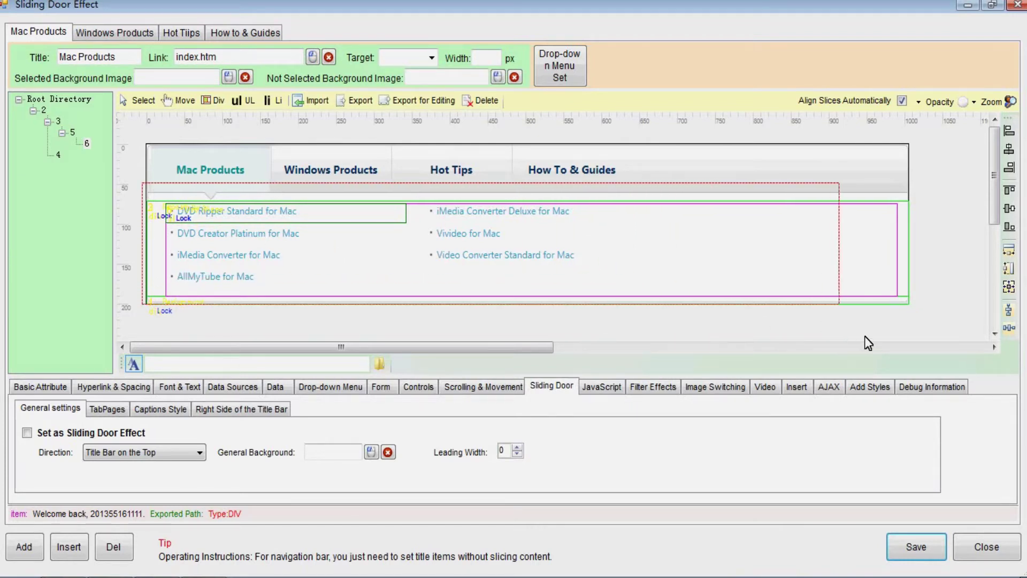
drag(867, 343, 920, 328)
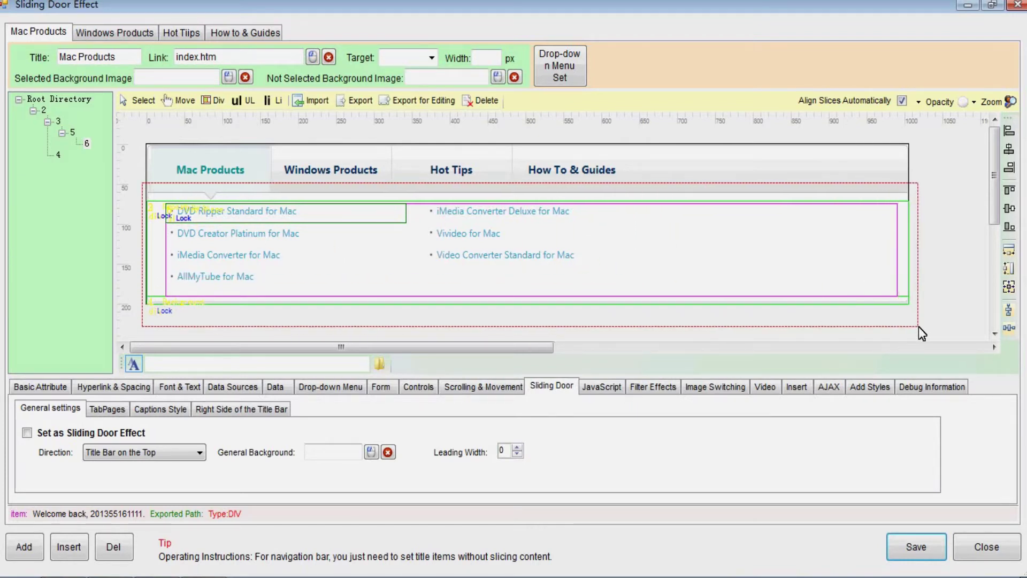
right_click(211, 220)
click(239, 242)
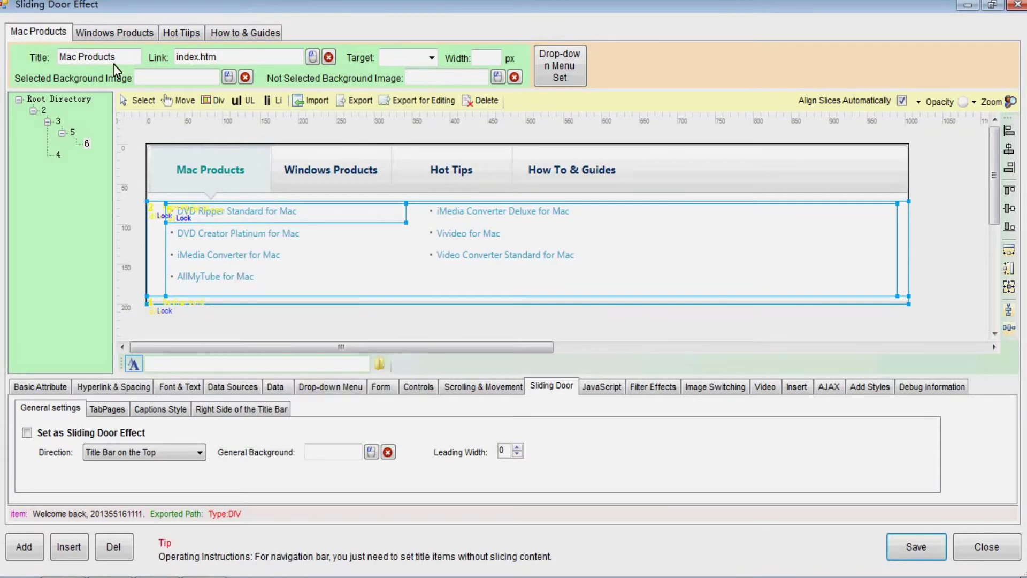
Paste the copied slices into the Windows Products tab with auto-generated names at the same position as the originals
click(110, 33)
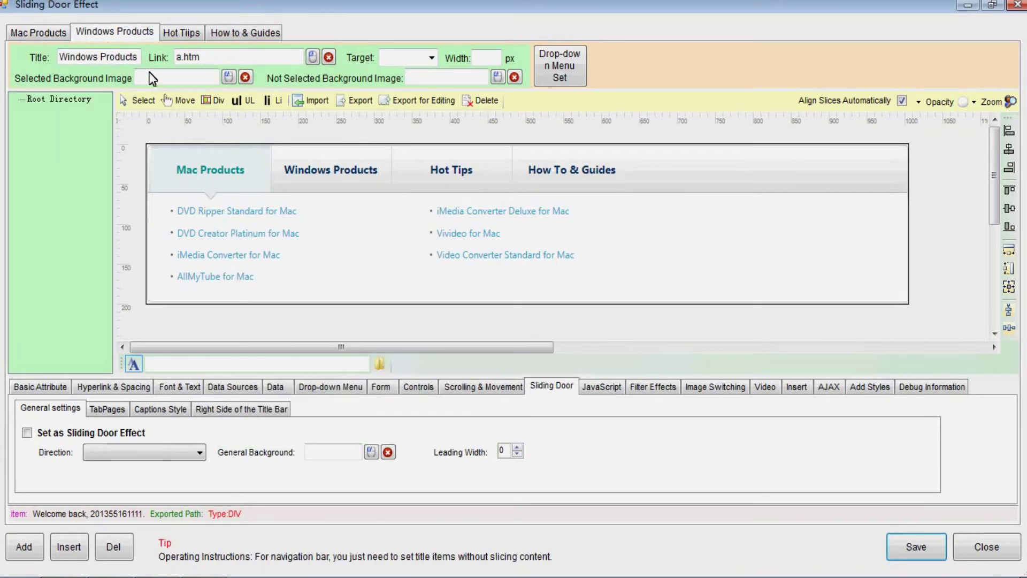
right_click(266, 197)
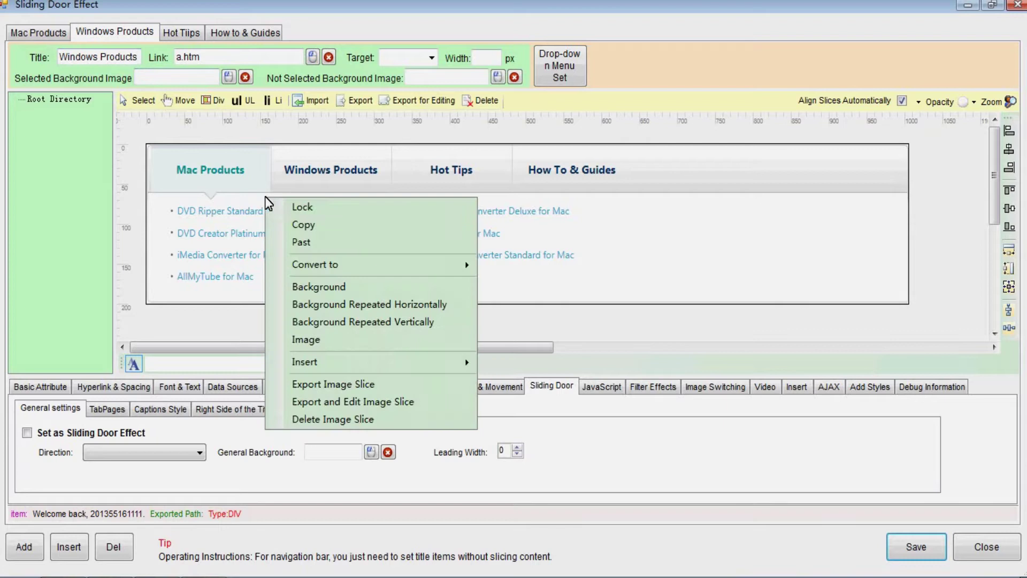
click(301, 242)
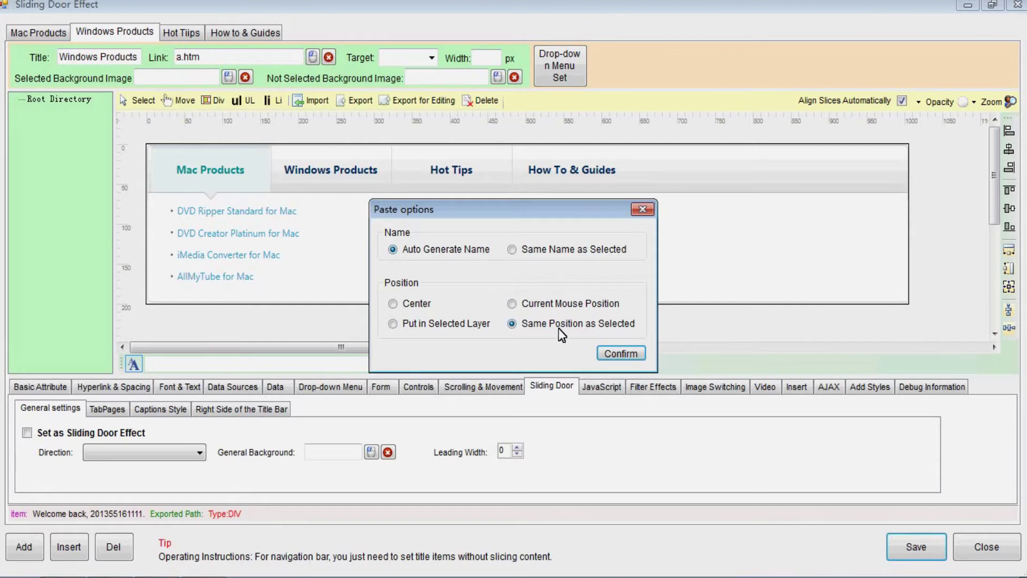
click(619, 354)
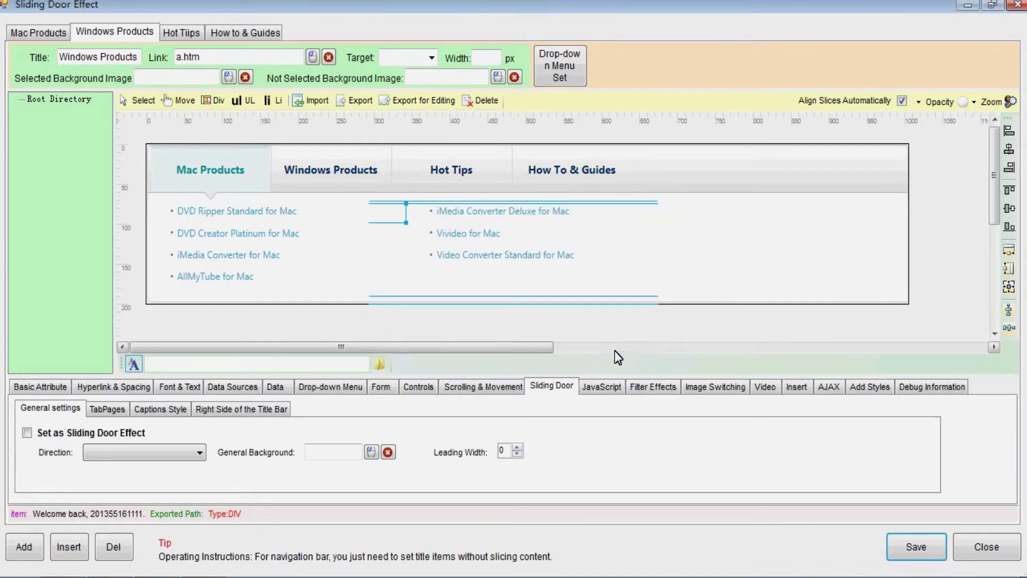
Paste the copied slices into the Hot Tiips tab with auto-generated names at the same position as the originals
click(182, 33)
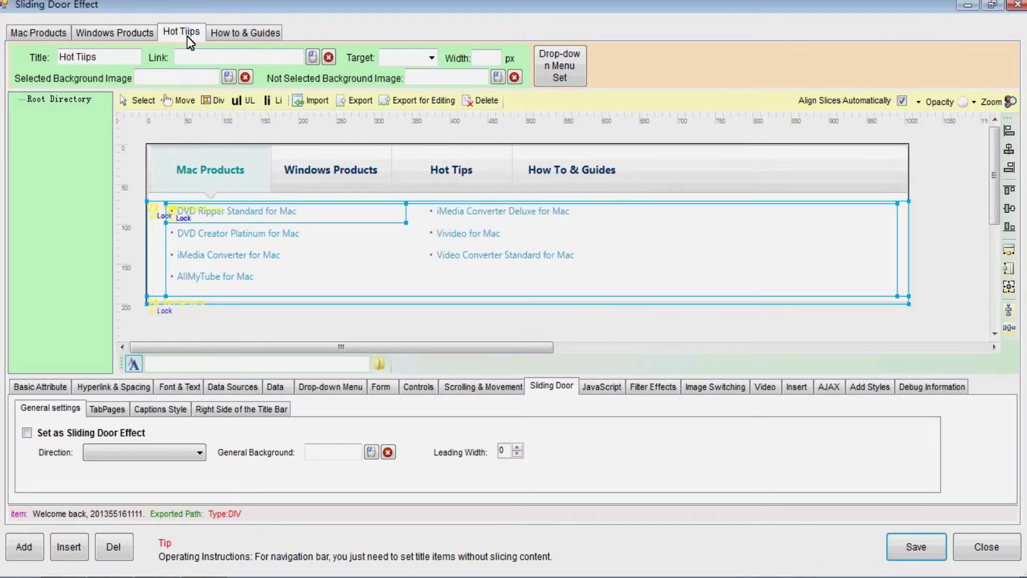
right_click(243, 163)
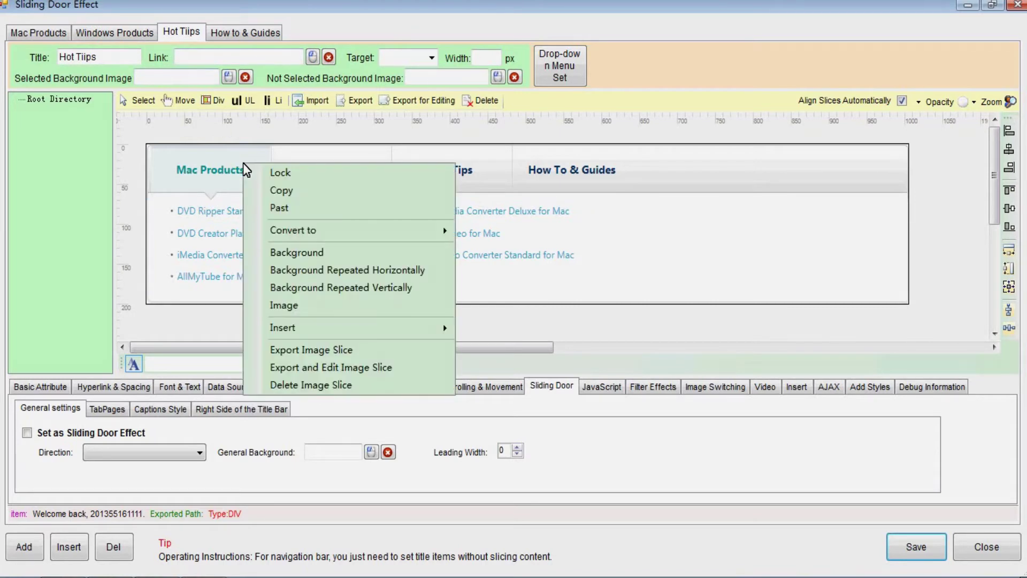
click(279, 208)
click(415, 248)
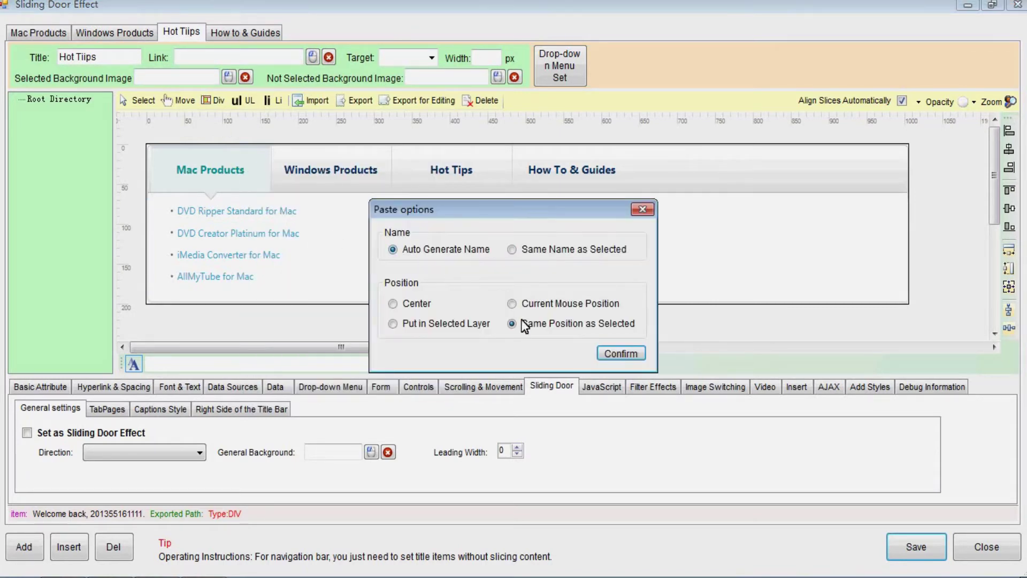
click(620, 354)
Paste the copied slices into the How to & Guides tab with auto-generated names at the same position as the originals
click(243, 33)
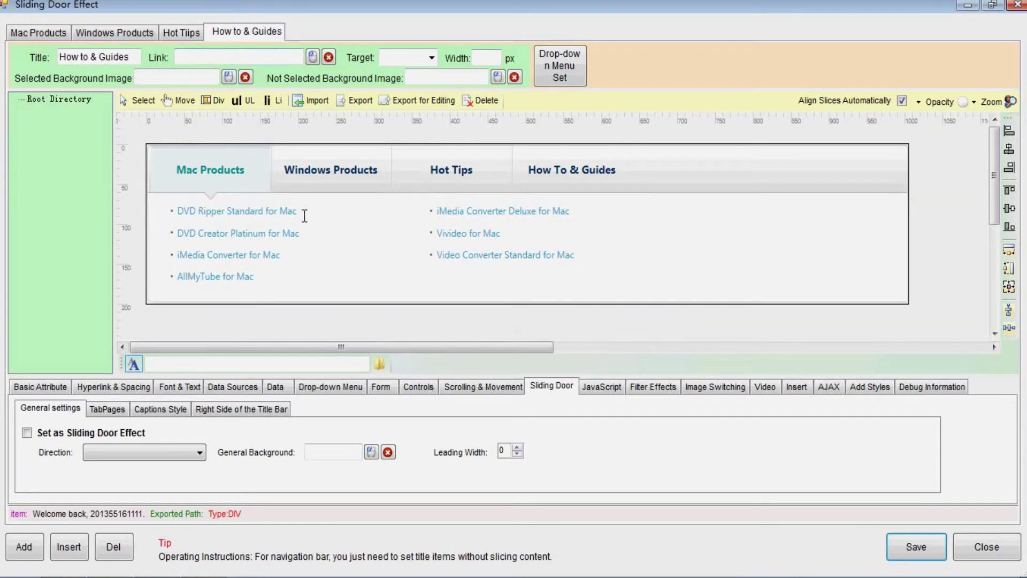
right_click(298, 192)
click(351, 236)
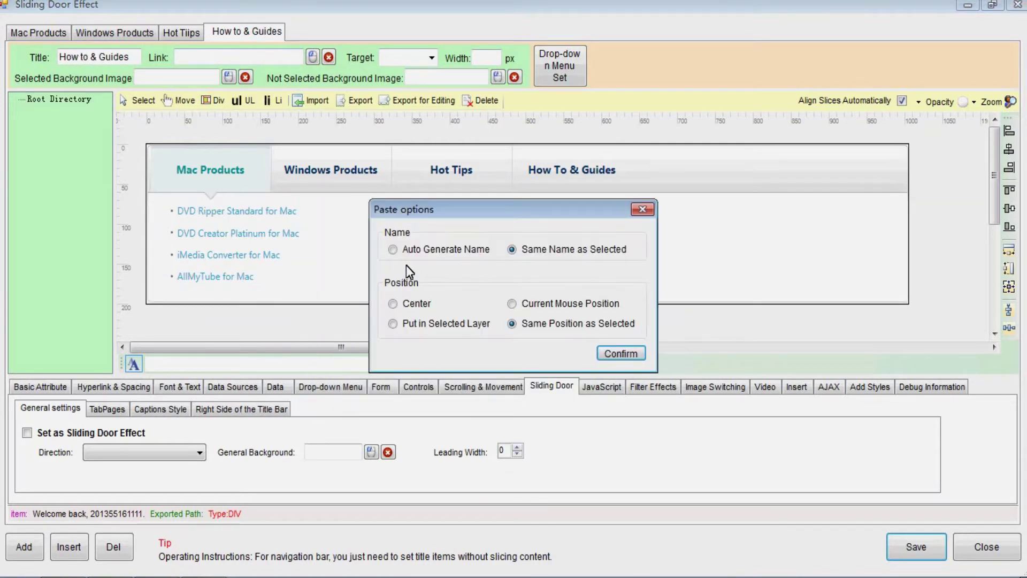
click(423, 250)
click(620, 353)
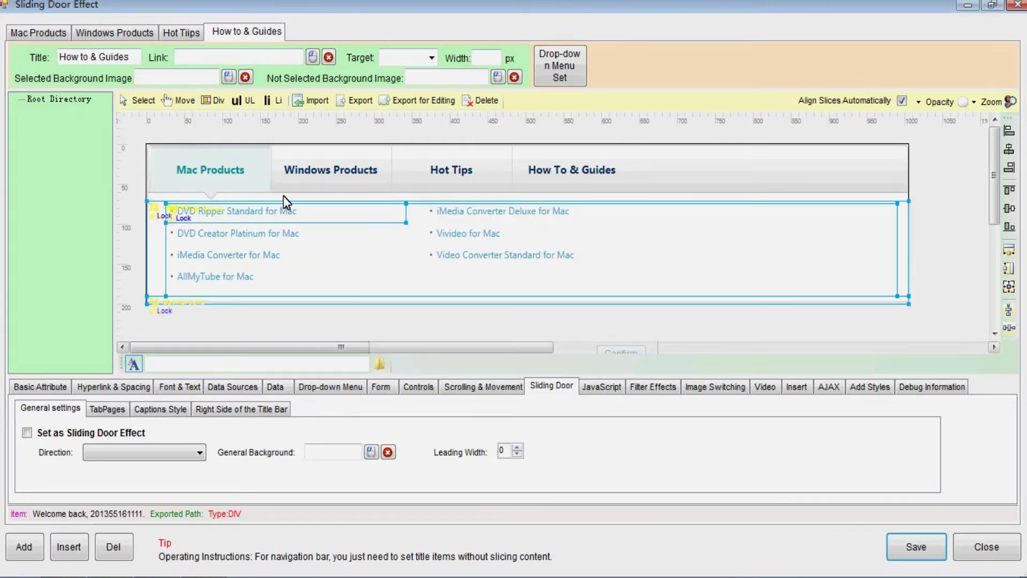
On the Windows Products tab, change the first list item's text to ".Dvd Ripper Standard for Mac1"
click(106, 32)
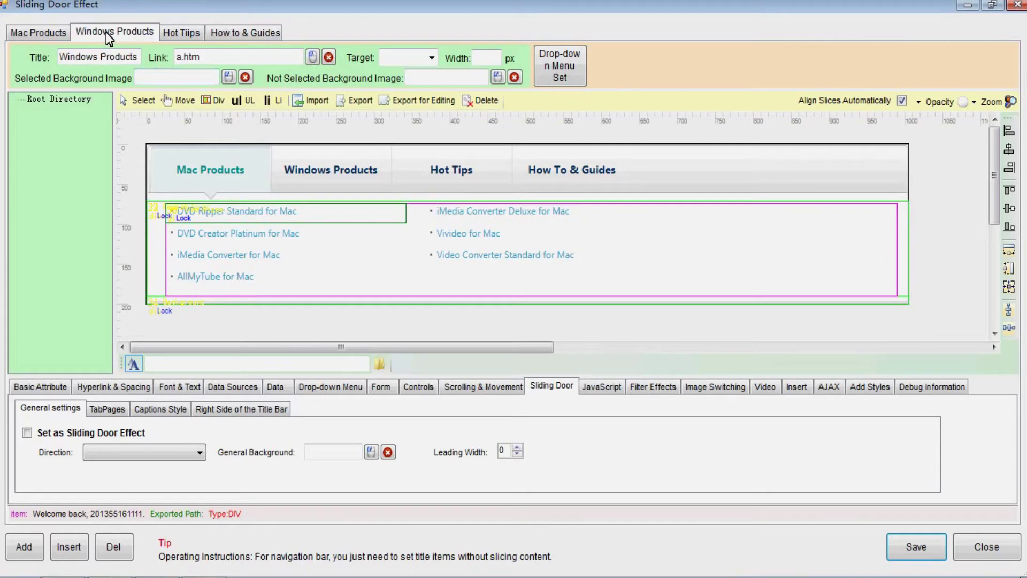
click(212, 211)
click(110, 386)
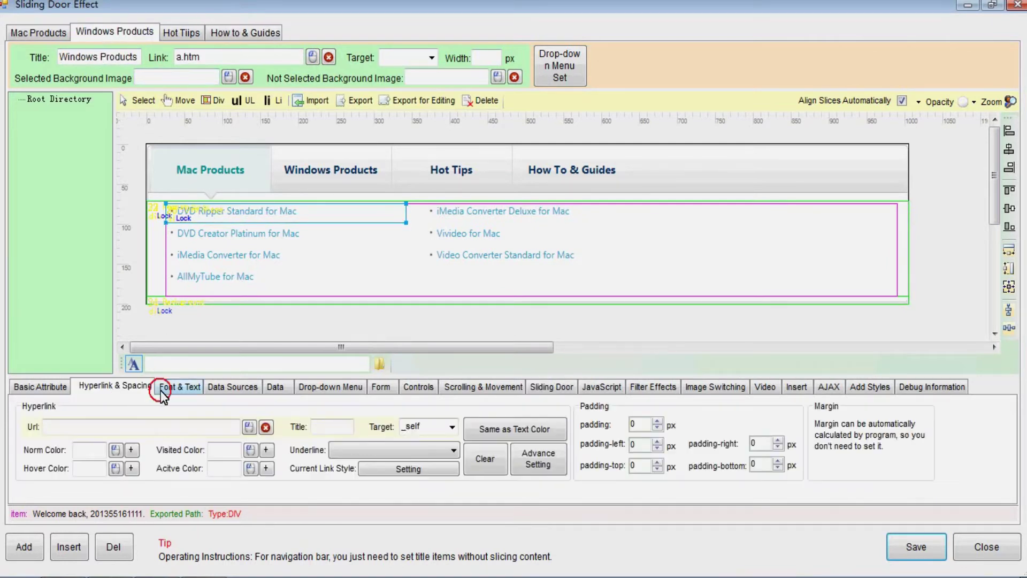
click(170, 386)
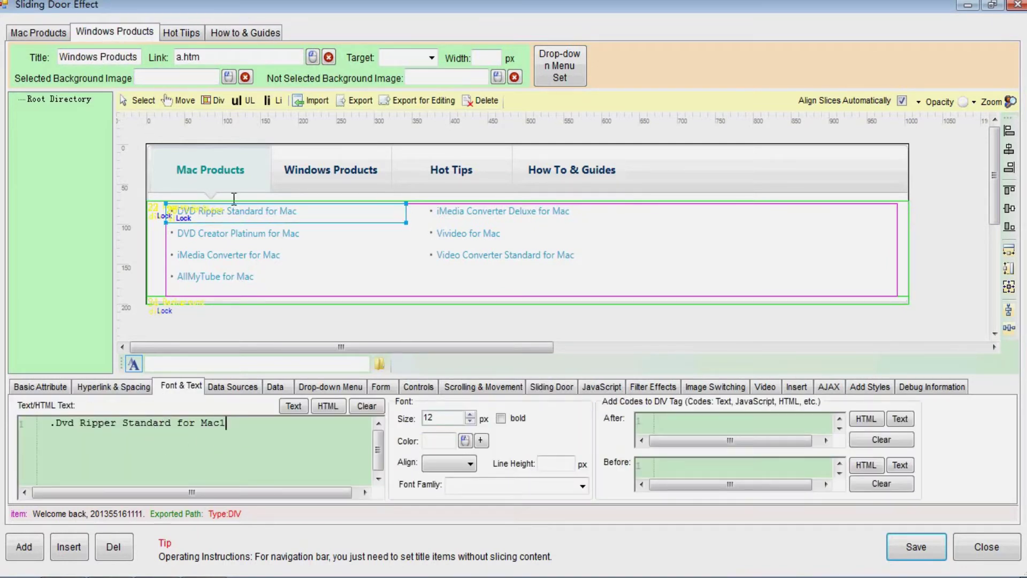
On the Hot Tiips tab, change the first list item's text to ".Dvd Ripper Standard for Mac 2"
click(180, 100)
click(180, 33)
click(207, 211)
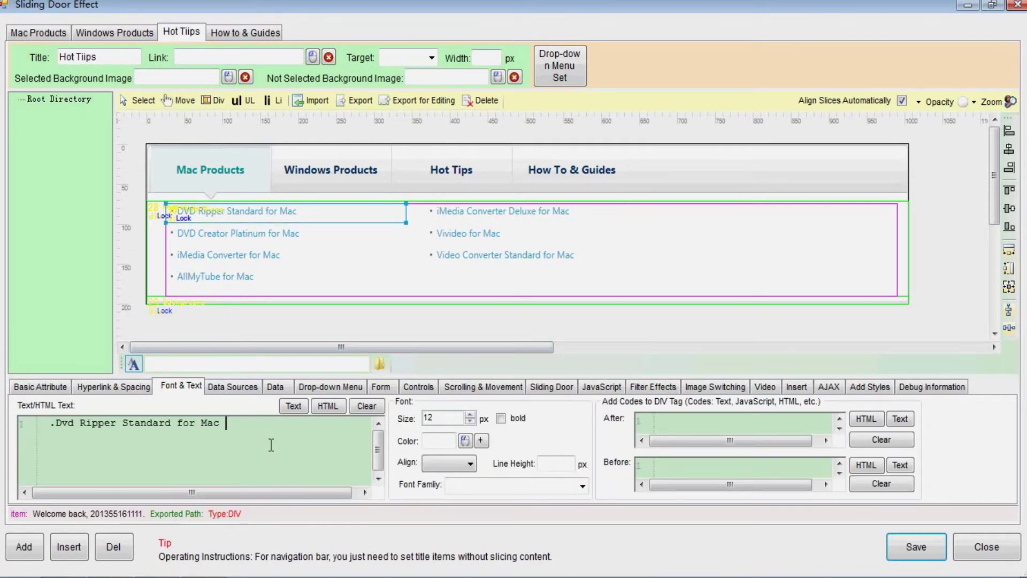
text(2)
On the How to & Guides tab, change the first list item's text to ".Dvd Ripper Standard for Mac 3" and save the tab contents
click(236, 33)
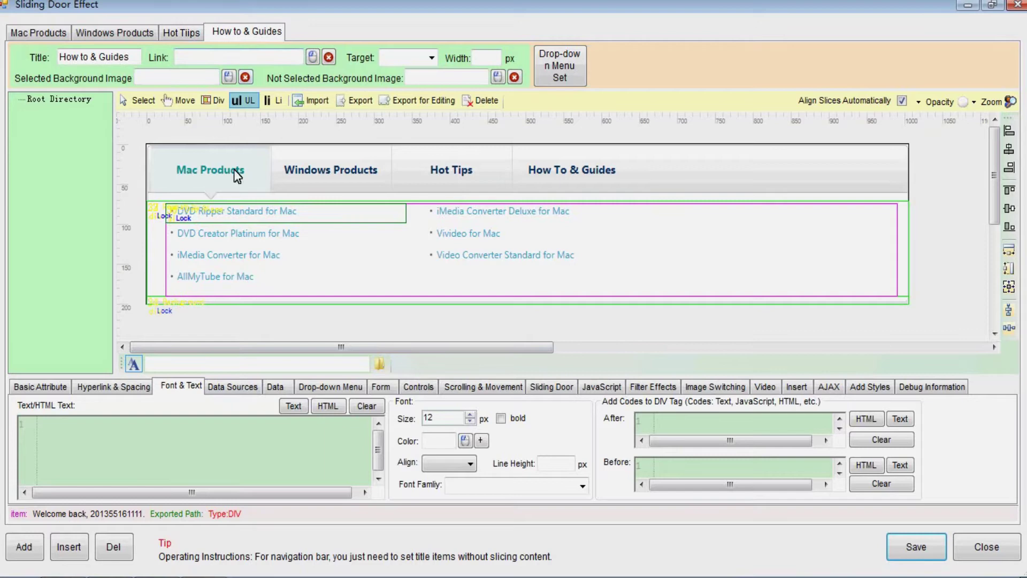
click(244, 217)
text(3)
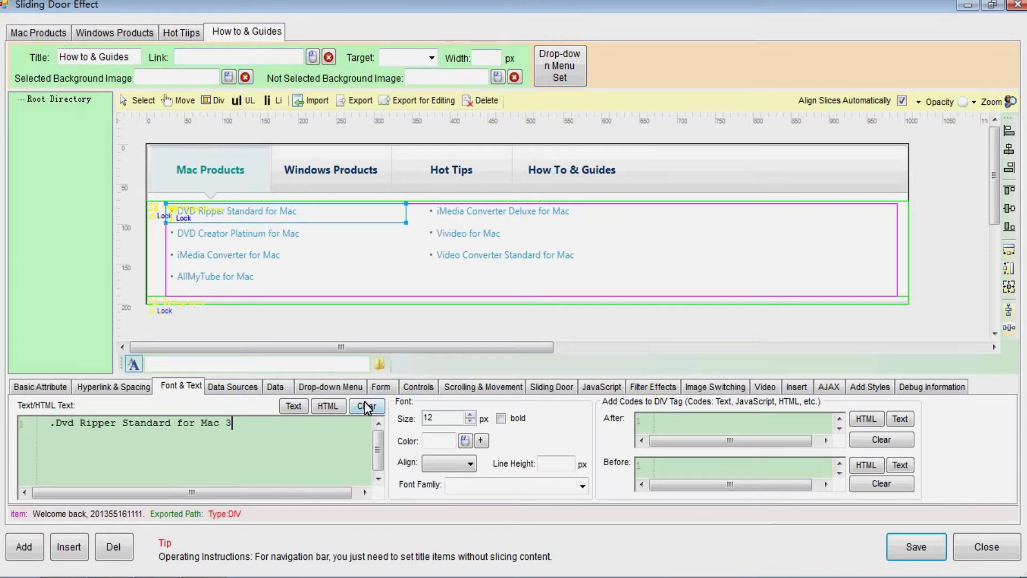
click(937, 540)
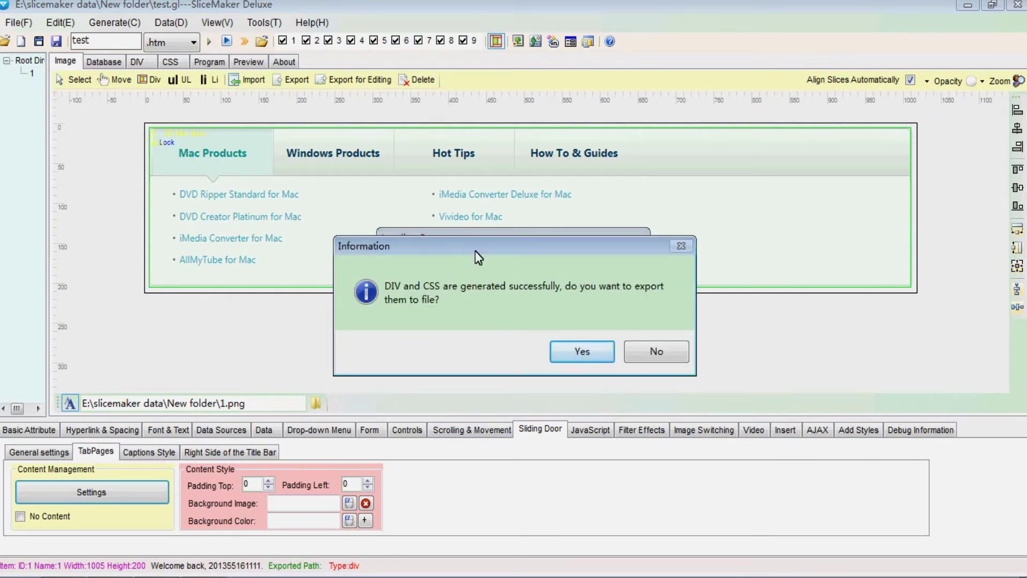
Export the generated DIV and CSS with images, HTML and JavaScript files to E:\slicemaker data\New folder
click(586, 346)
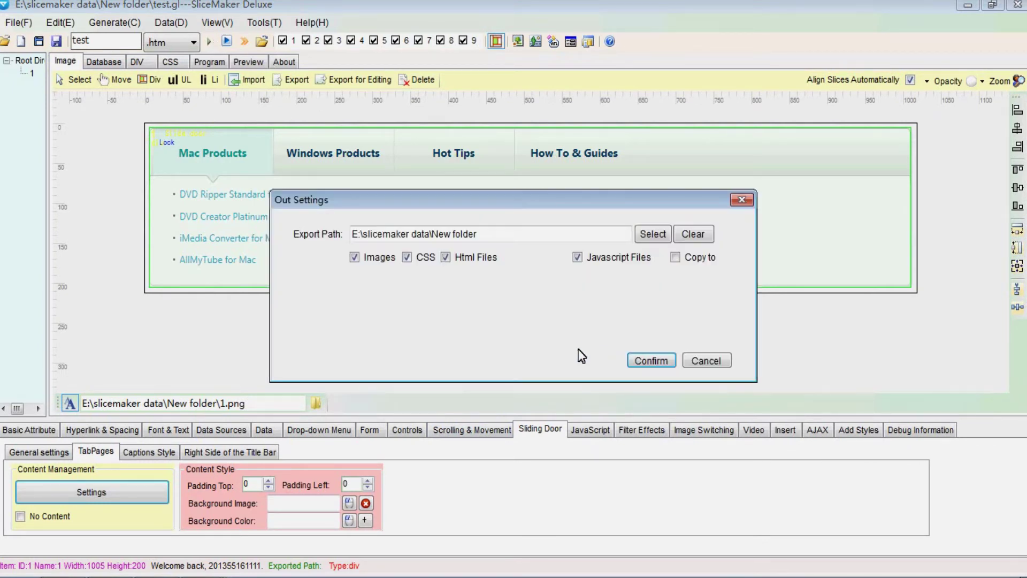
click(637, 361)
click(590, 332)
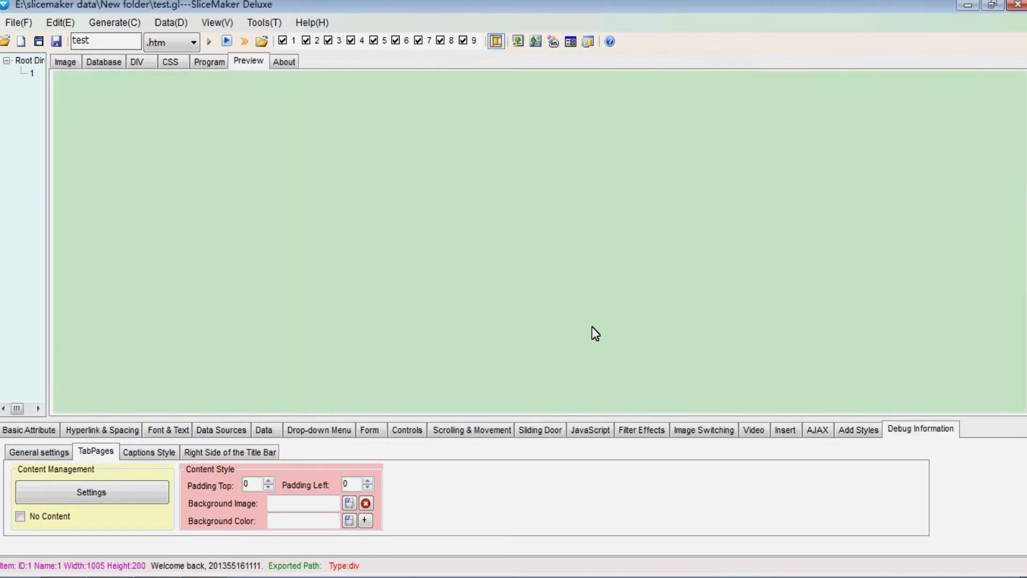
Check in the preview that the Hot Tiips, Windows Products and How to & Guides tabs switch to their own content
mouse_move(544, 98)
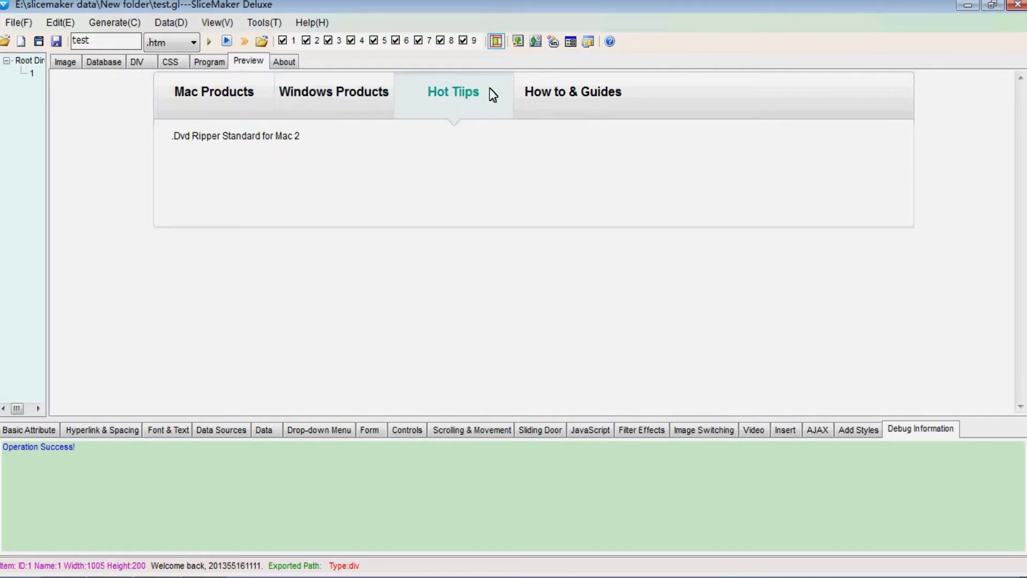
mouse_move(368, 98)
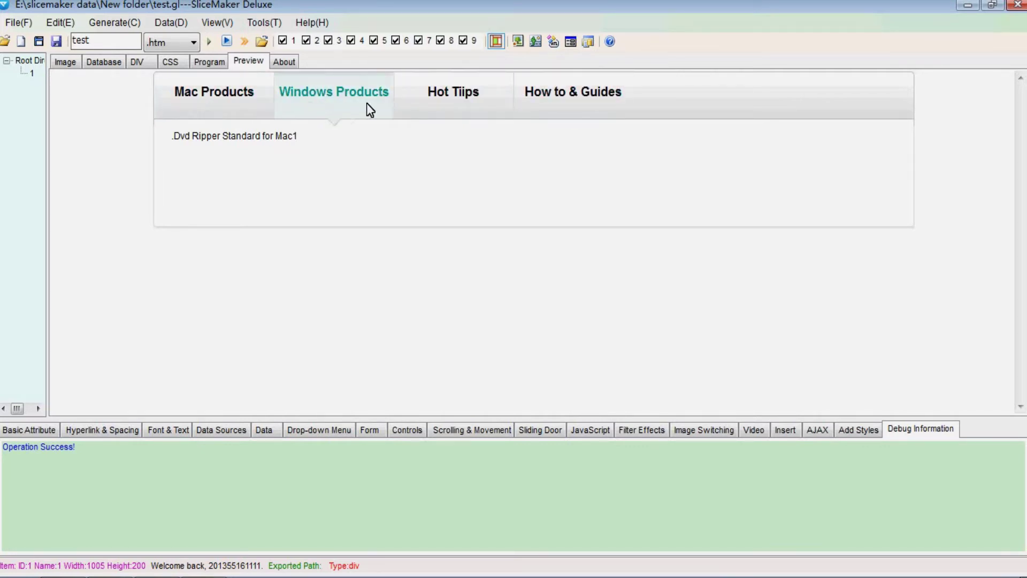
mouse_move(596, 110)
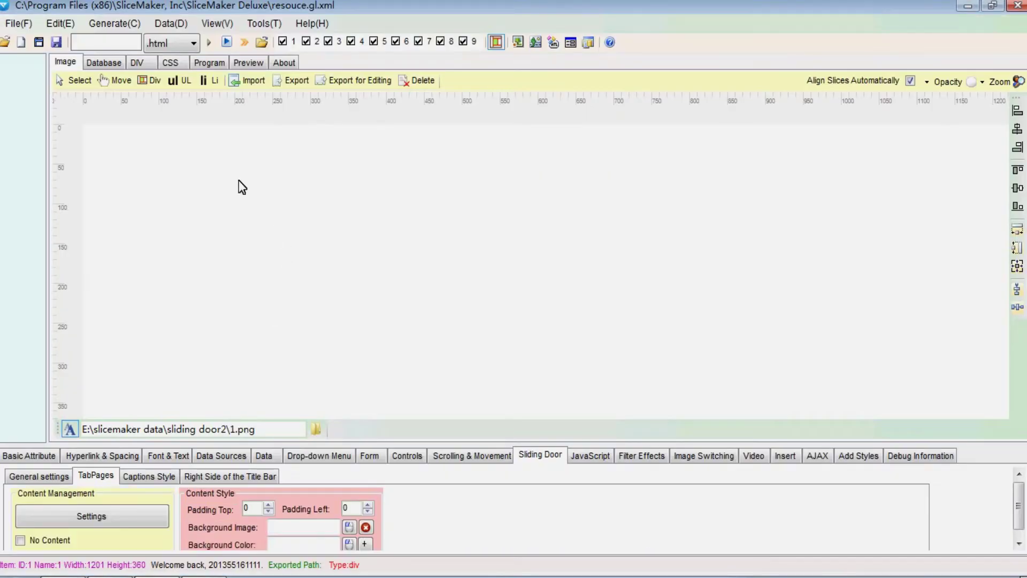
Import the vertical tab design image 1.png from the sliding door2 folder into the new project
click(249, 81)
double_click(234, 107)
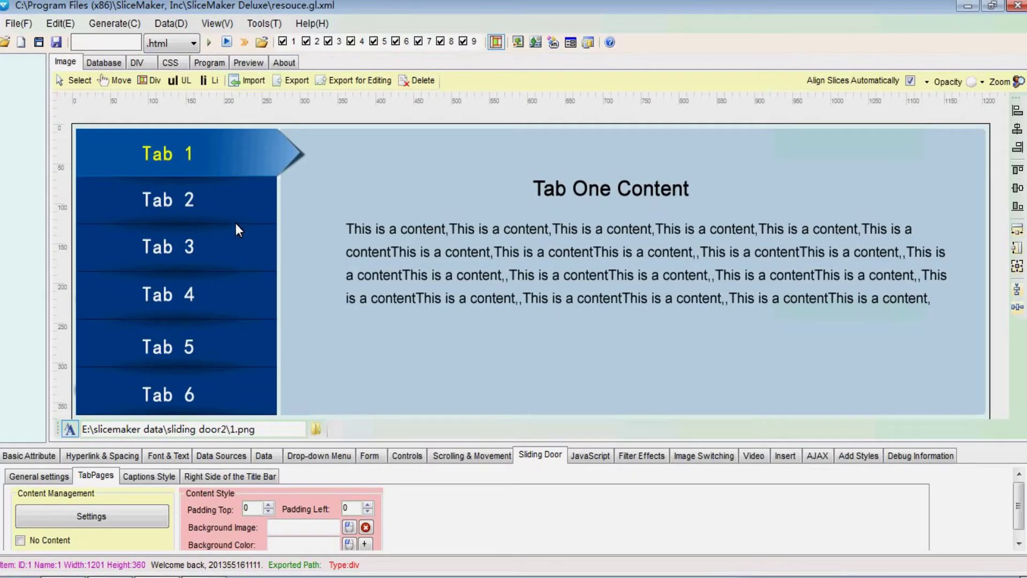
Set the website root and export directories to E:\slicemaker data\sliding door2 and the image format to PNG in the project options
click(118, 42)
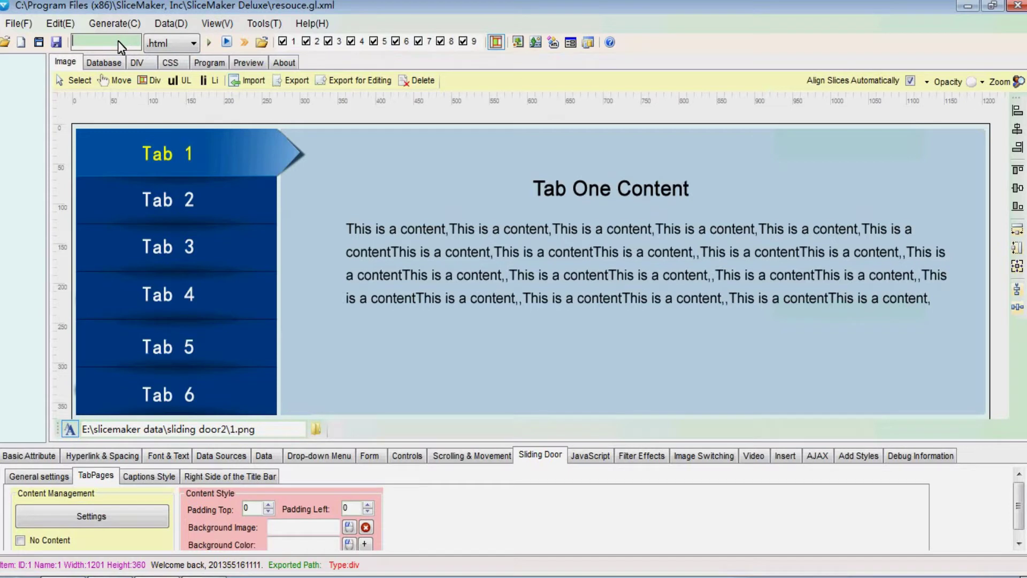
click(264, 23)
click(298, 153)
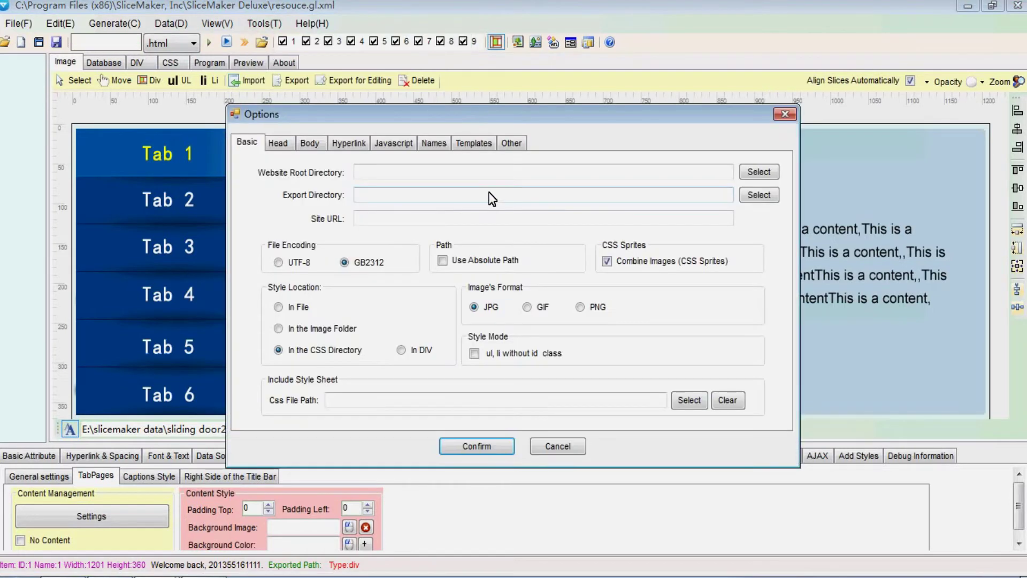
click(498, 173)
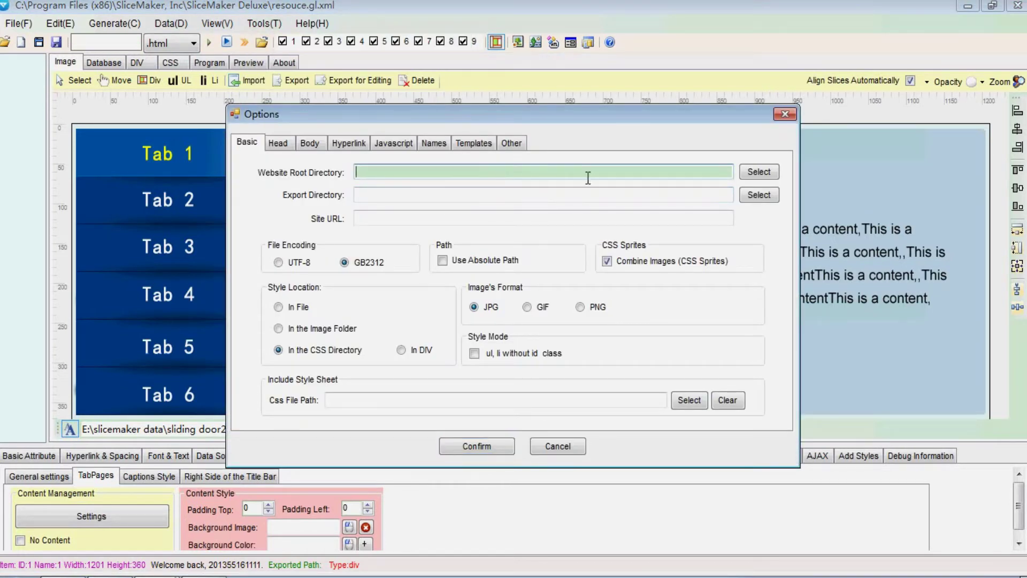
click(758, 176)
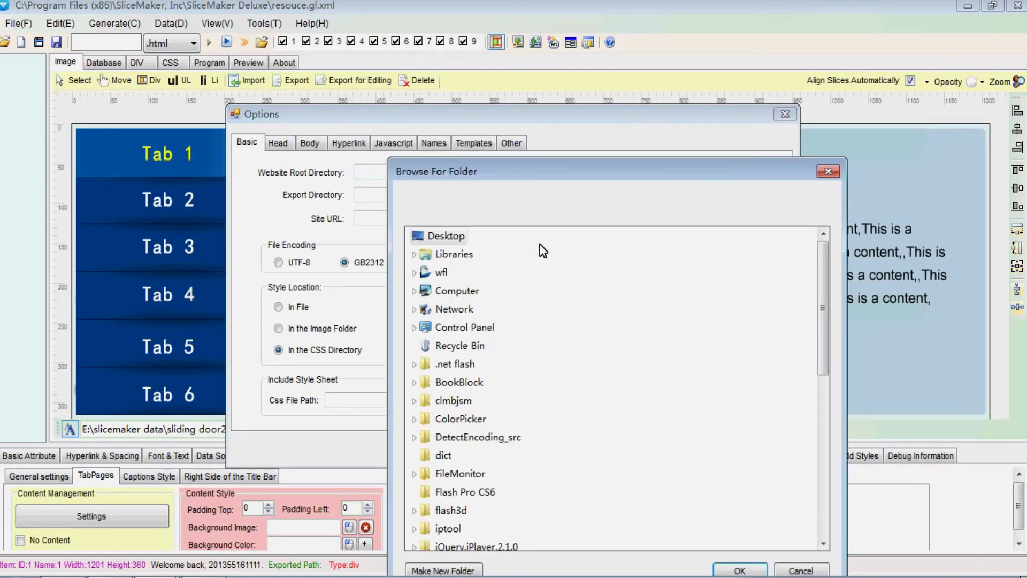
double_click(448, 293)
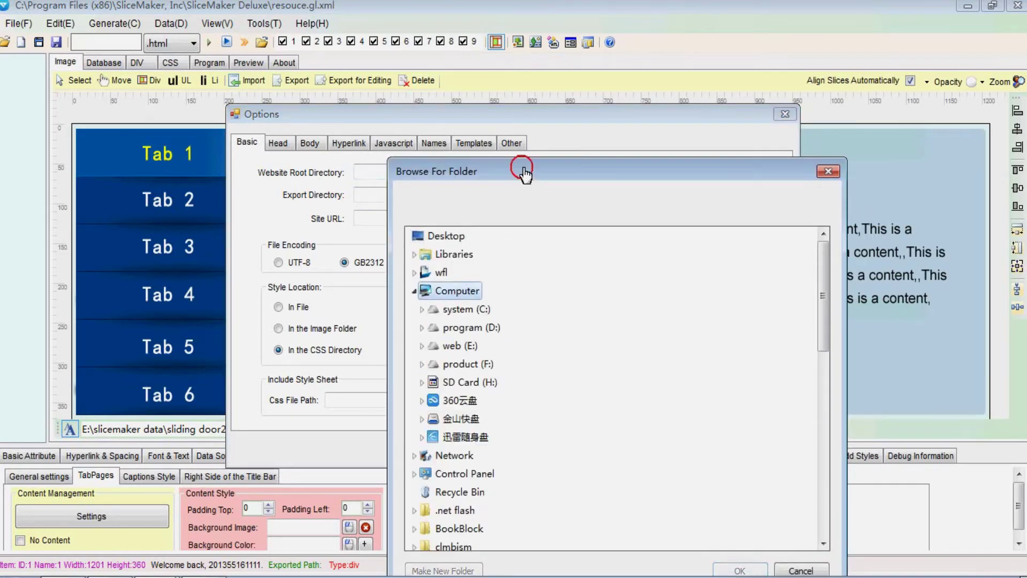
double_click(343, 274)
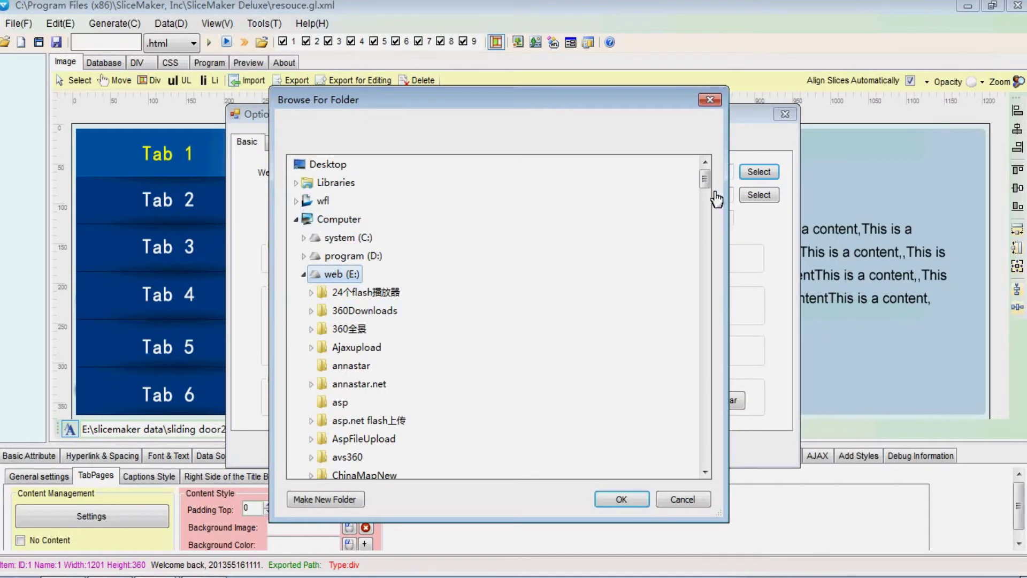
scroll(705, 192, down, 3)
drag(704, 193, 714, 230)
click(393, 257)
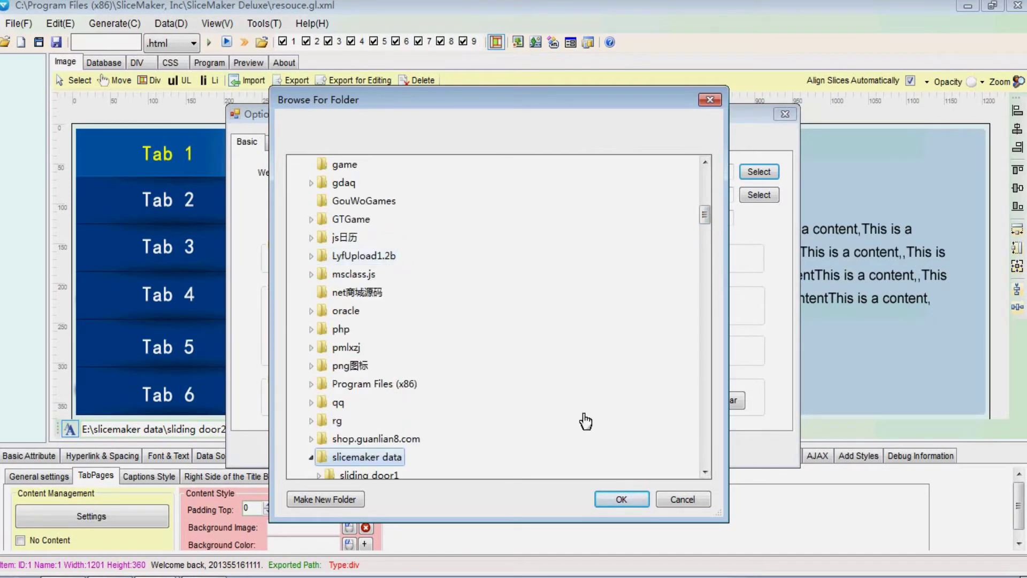
click(704, 472)
click(705, 472)
click(704, 473)
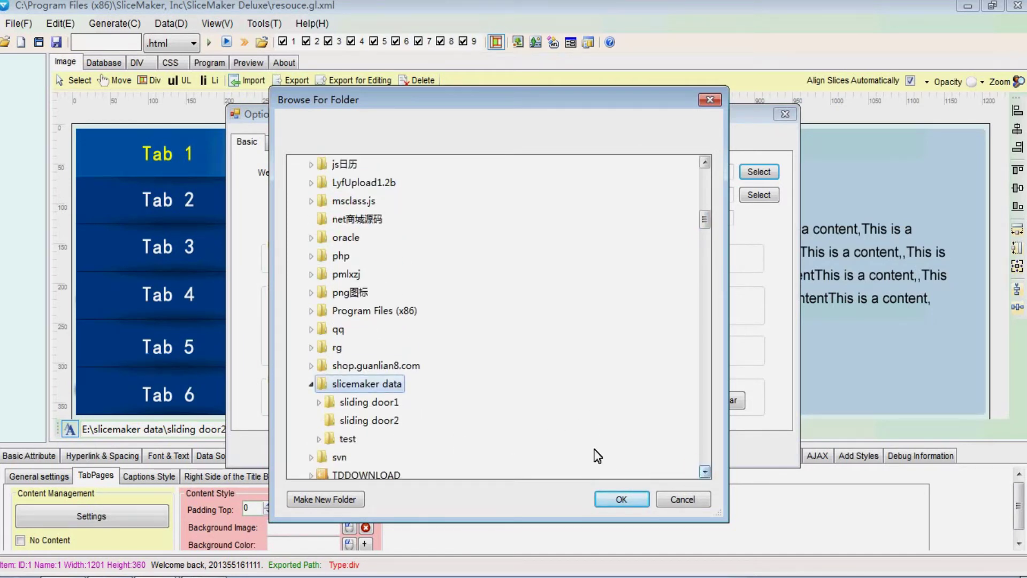
click(369, 422)
click(605, 503)
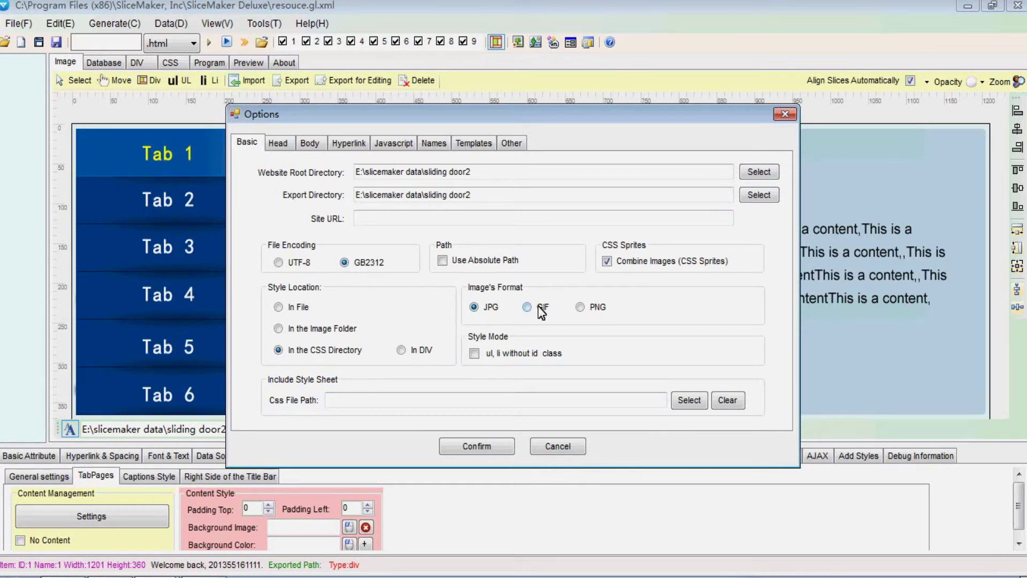
click(581, 307)
click(473, 445)
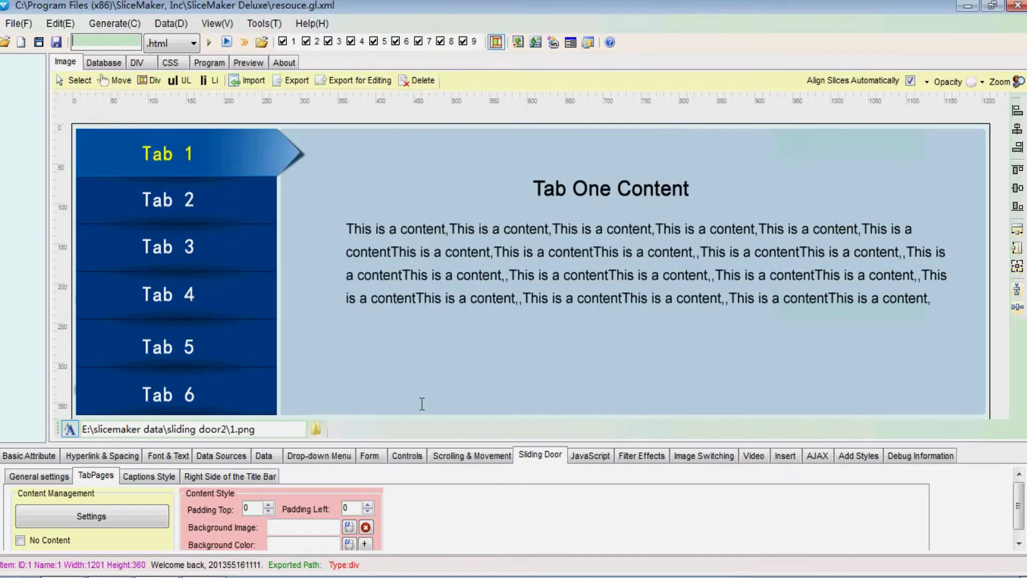
Name the page test and save the project as test.gl in the sliding door2 folder
click(106, 41)
text(test)
click(39, 42)
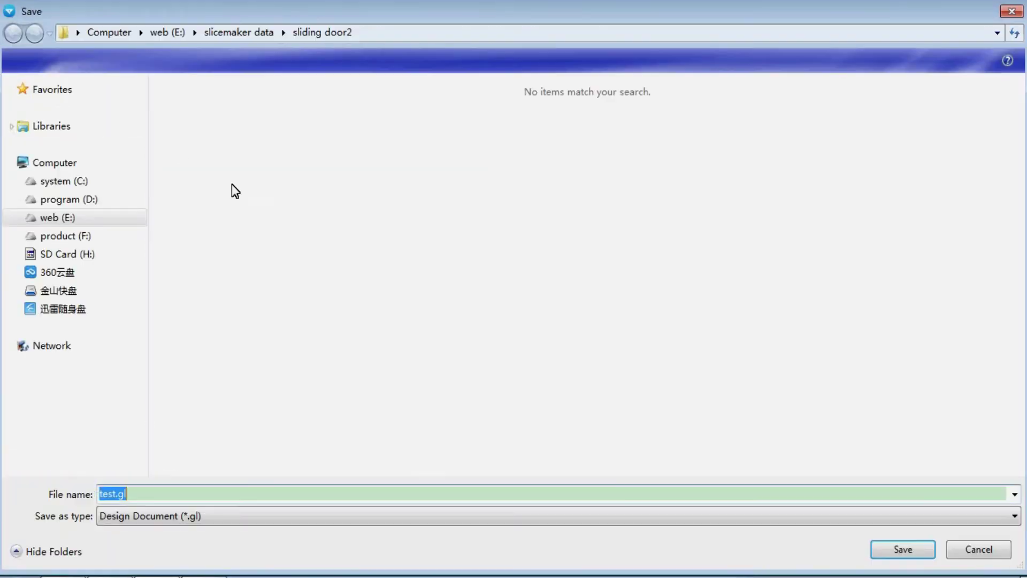
click(894, 556)
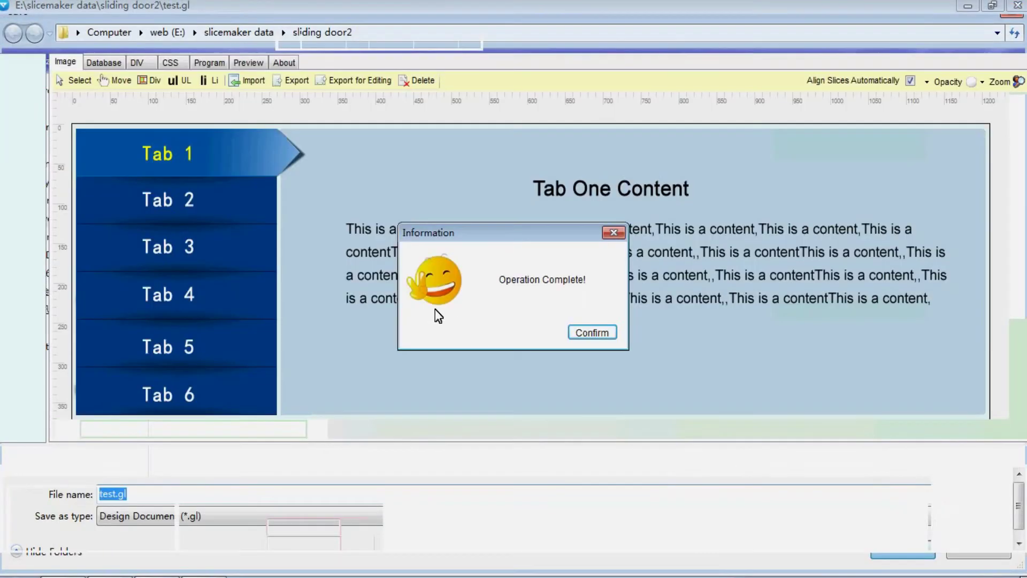
key(Return)
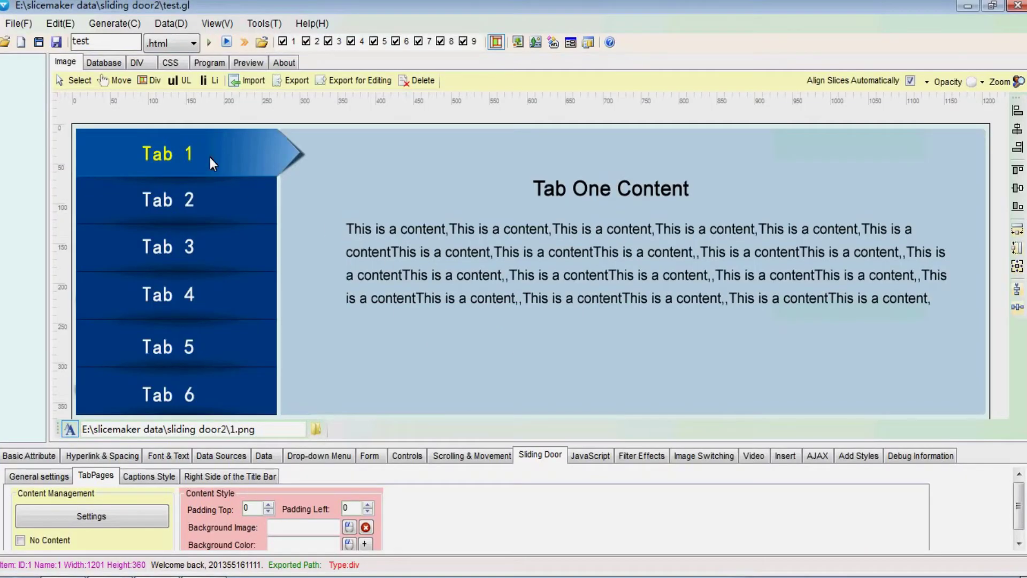
Slice the whole design as one DIV about 1200 × 360 px, extending its left edge to the image border
click(151, 80)
mouse_move(76, 129)
mouse_down()
mouse_move(74, 199)
mouse_move(549, 315)
mouse_move(948, 382)
mouse_move(986, 416)
mouse_up()
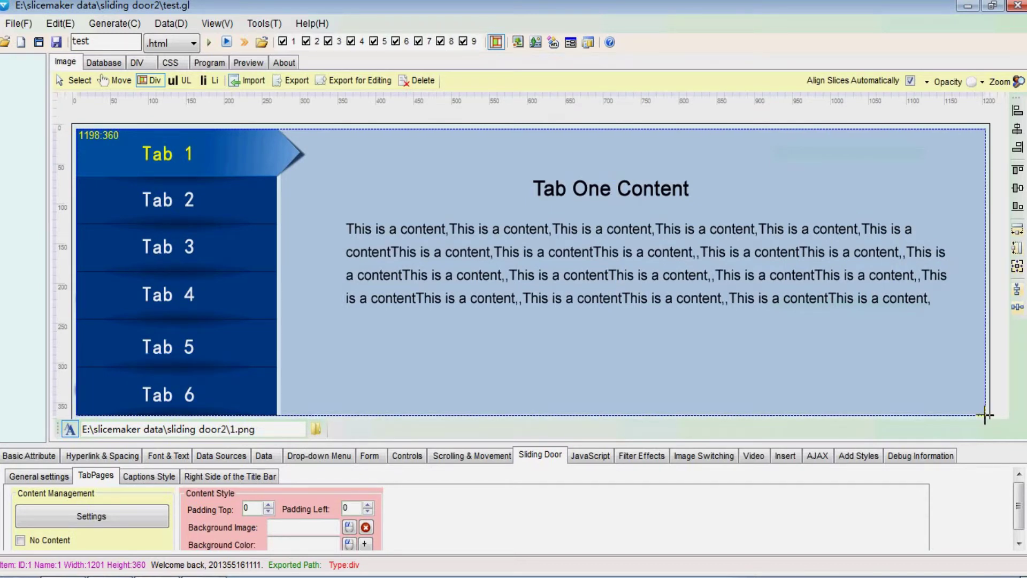
click(78, 81)
click(87, 144)
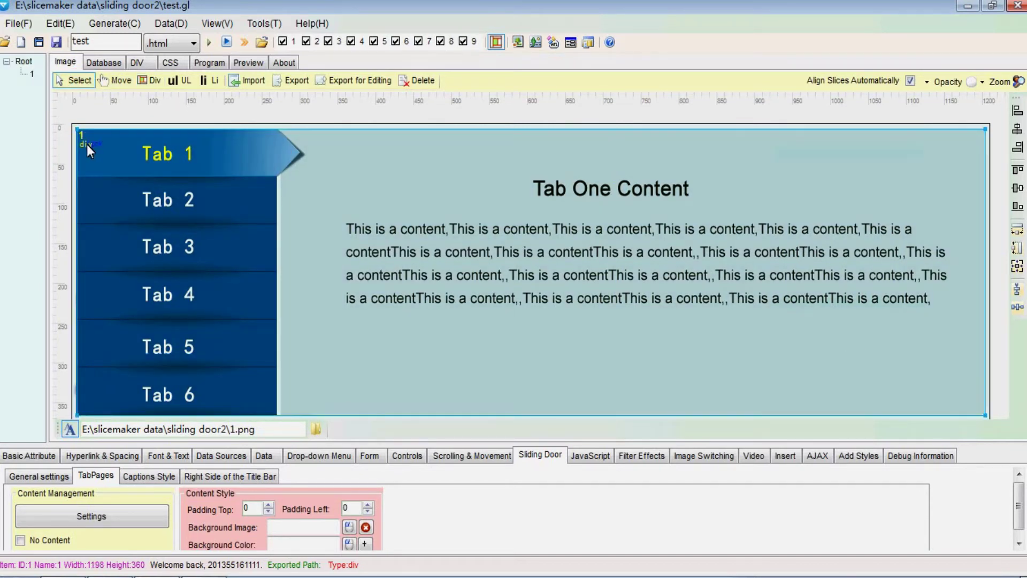
drag(78, 140, 73, 140)
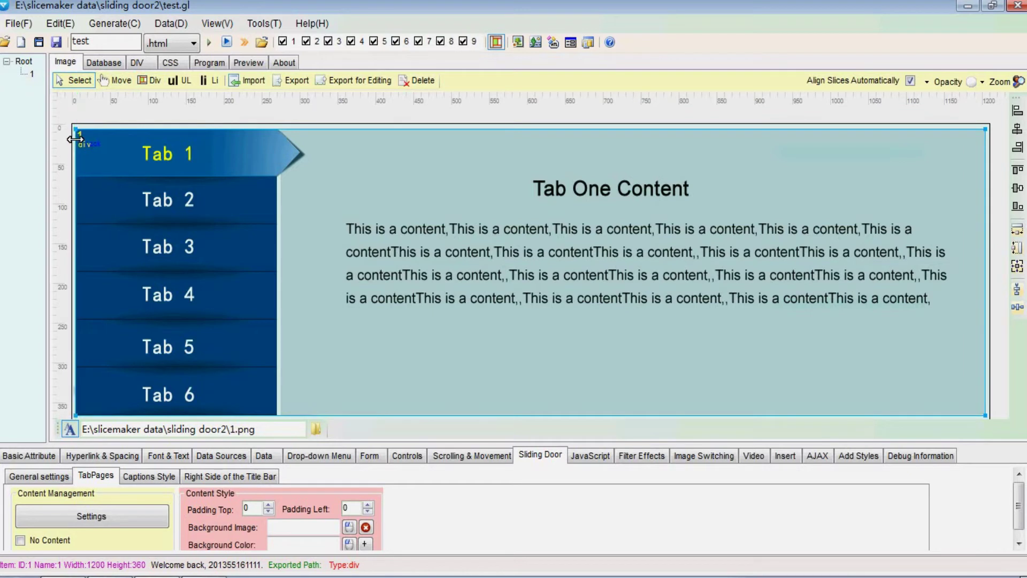
Set the DIV slice as a sliding door effect with the direction Title Bar on the Left
click(43, 476)
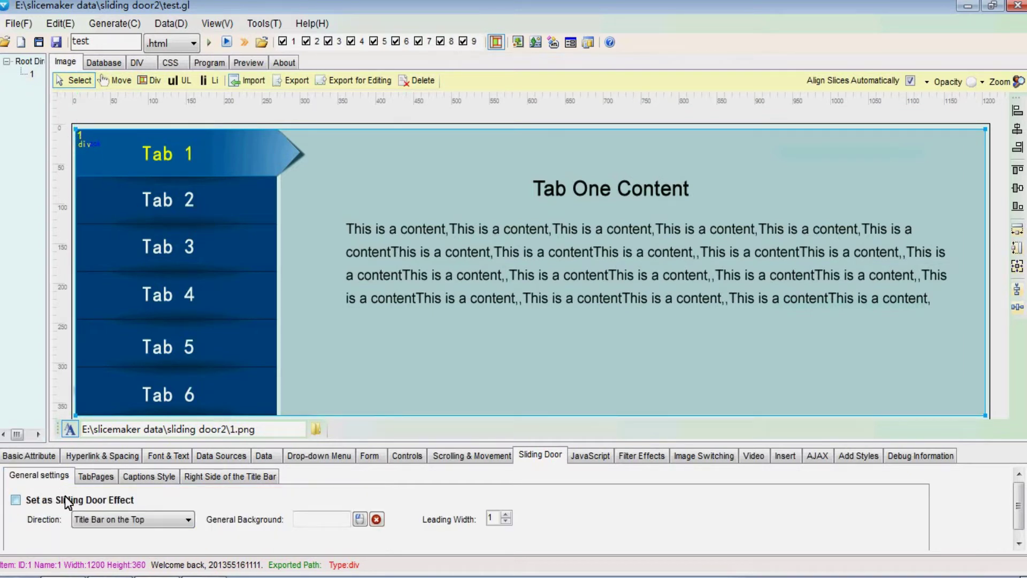
click(65, 498)
click(132, 518)
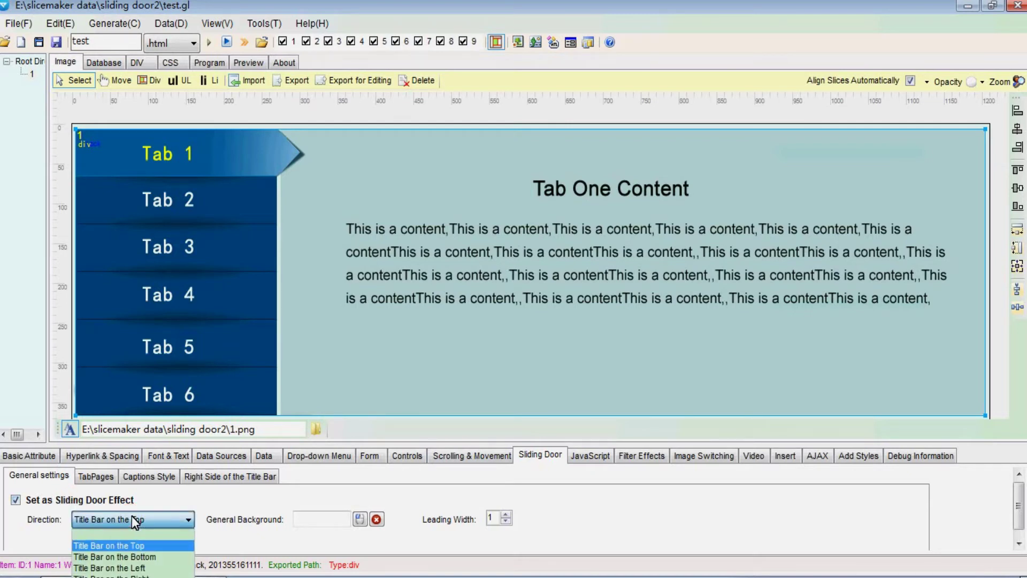
click(130, 569)
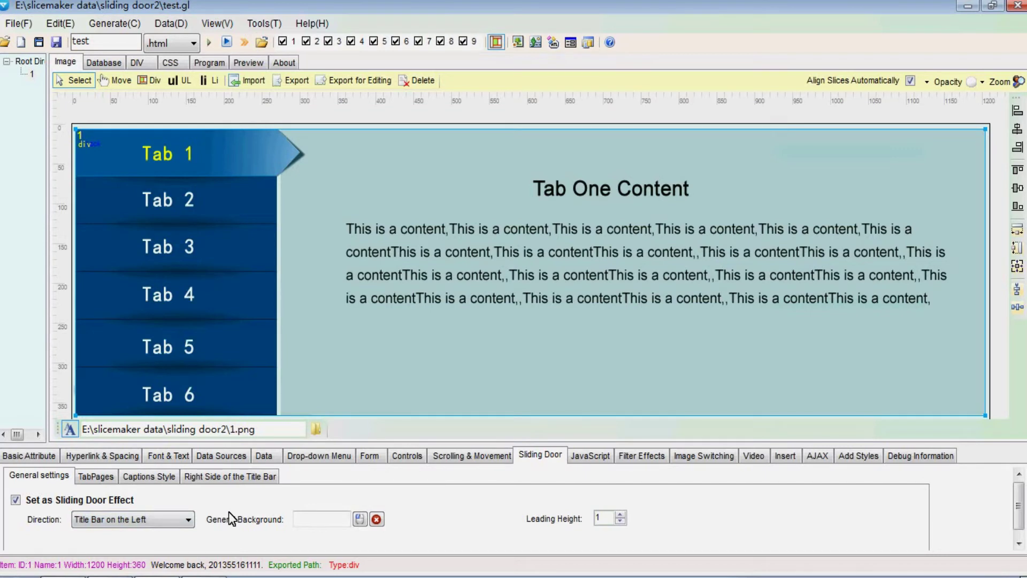
Open the sliding door's tab page content settings and add six tab pages
click(100, 478)
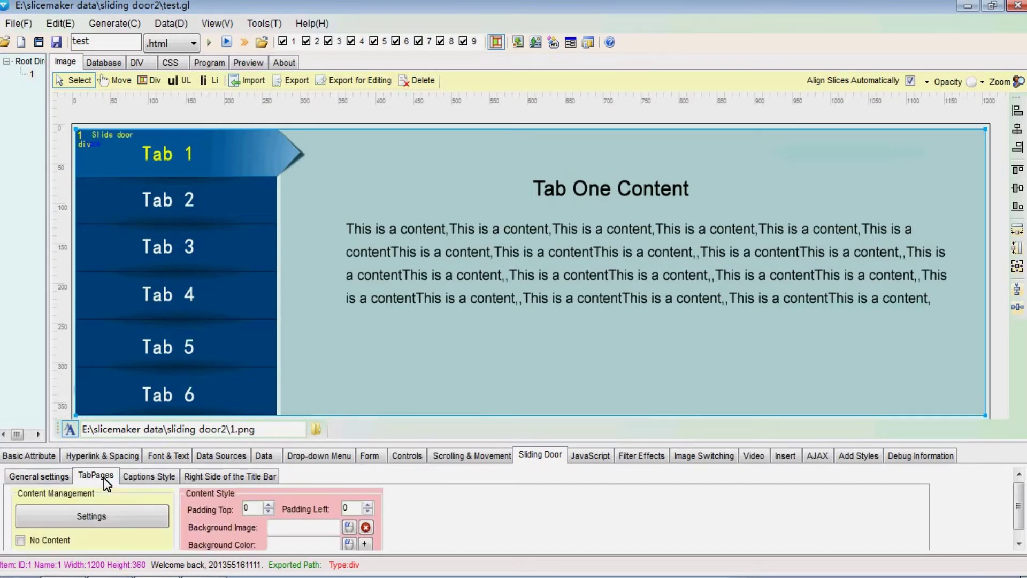
click(103, 516)
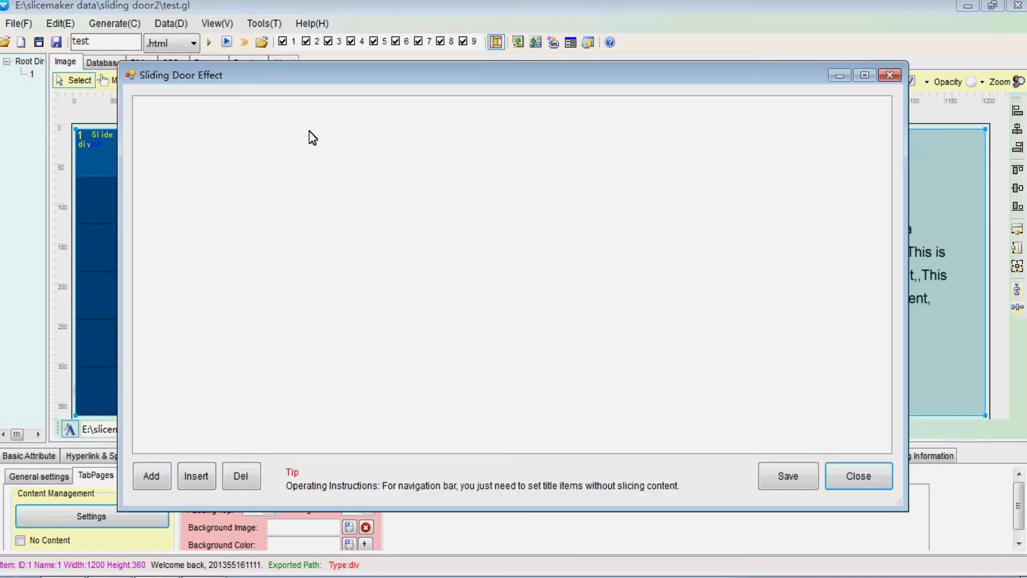
drag(560, 83, 737, 77)
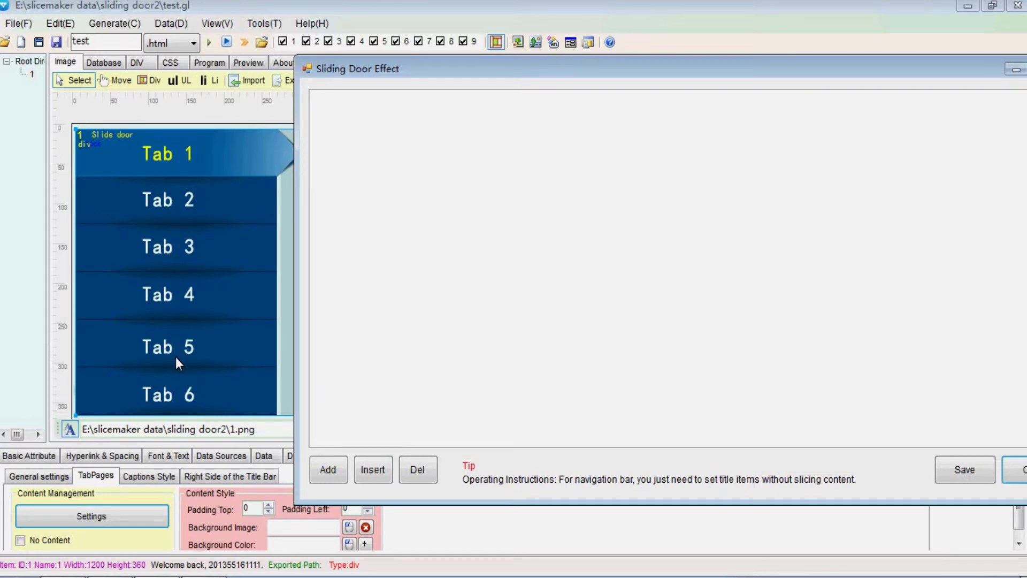
click(332, 467)
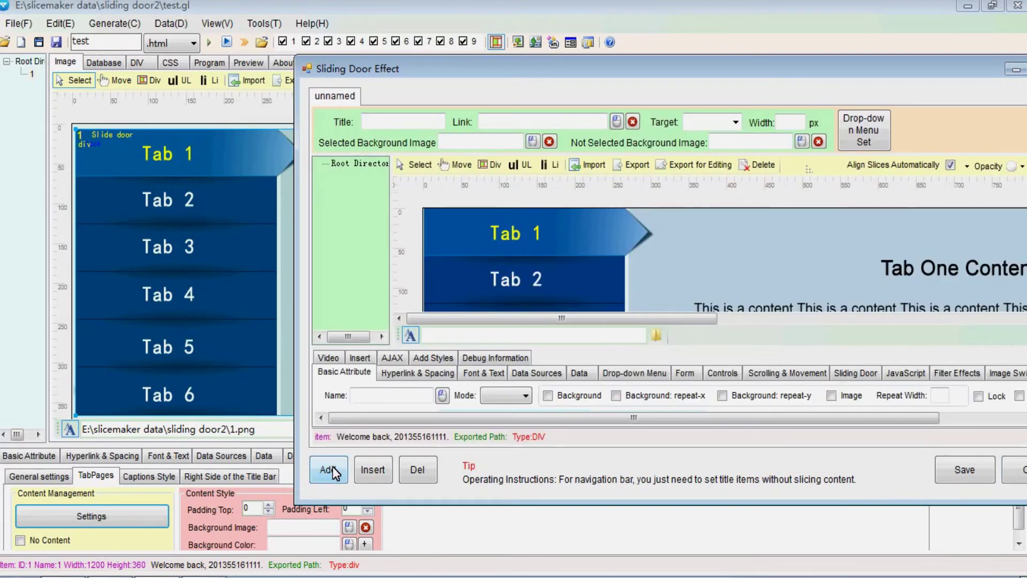
click(332, 467)
click(332, 470)
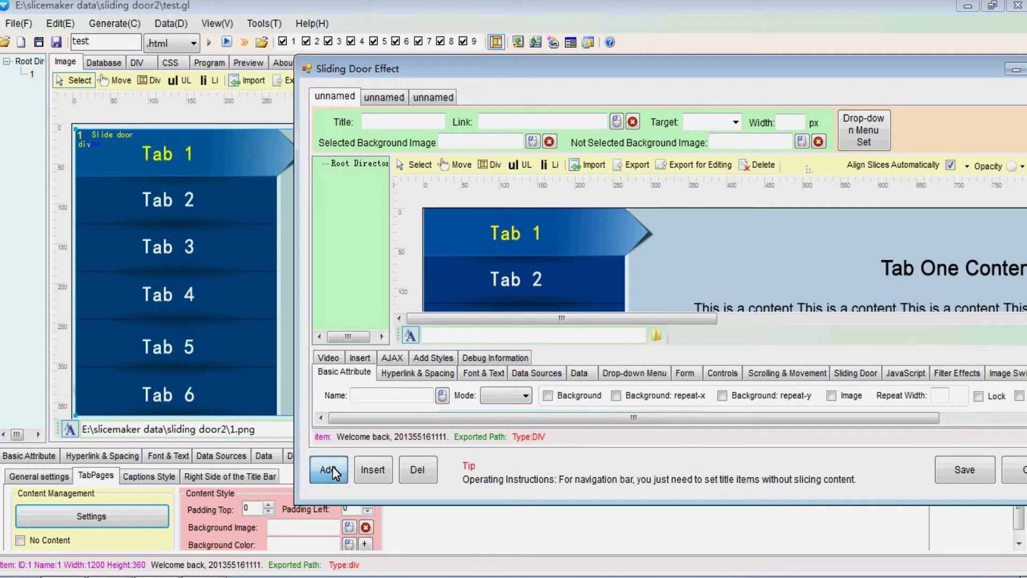
click(332, 466)
click(333, 466)
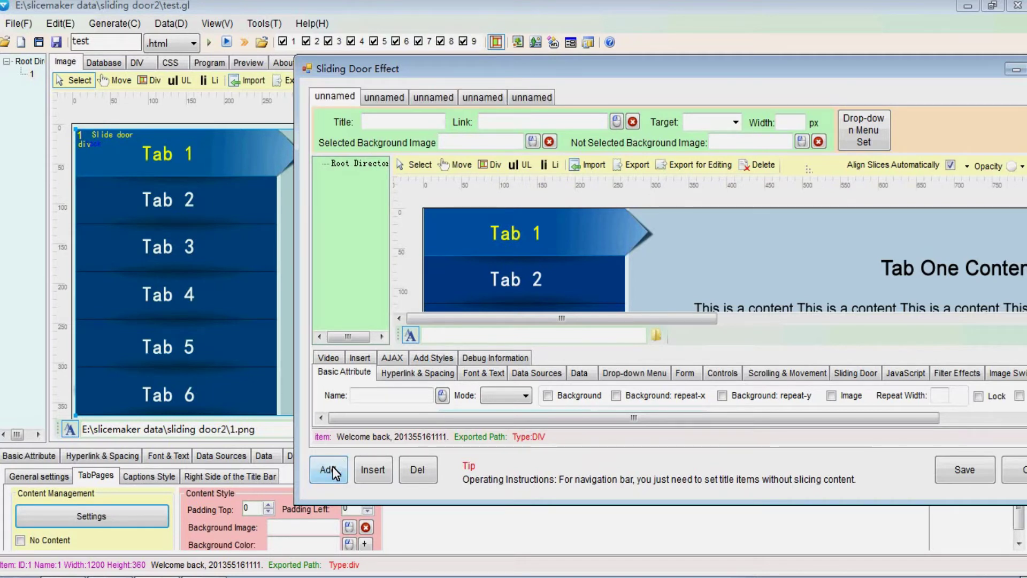
click(332, 466)
Title the first three tab pages Tab 1, Tab 2 and Tab 3
click(393, 122)
text(T)
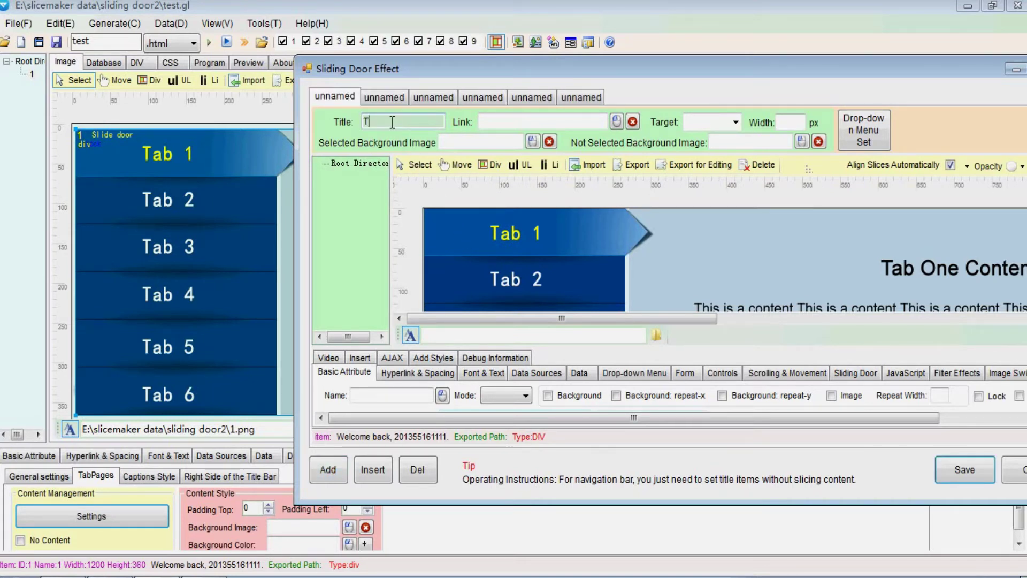
text(ab 1)
click(386, 98)
click(376, 122)
text(Tab)
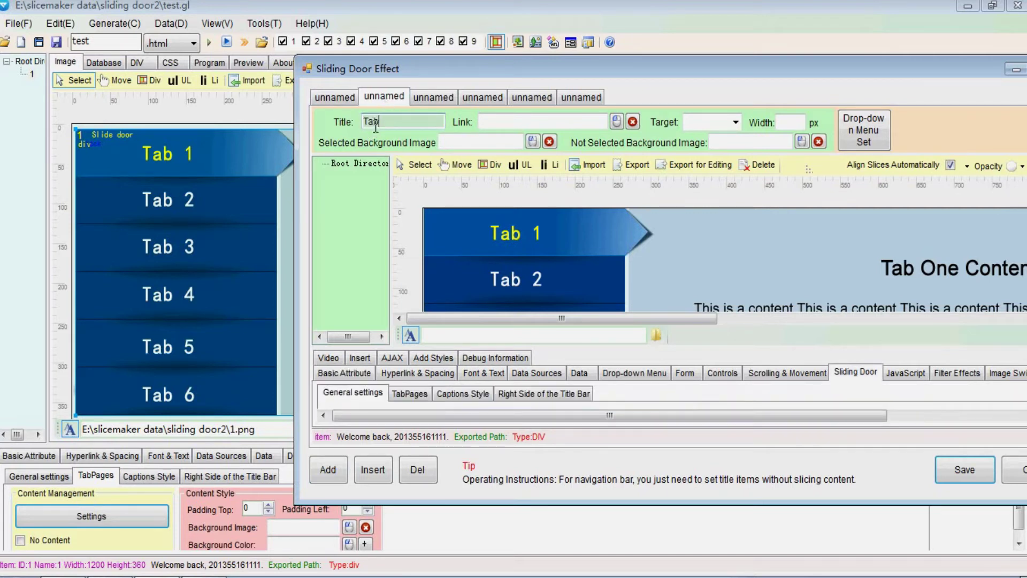
click(433, 97)
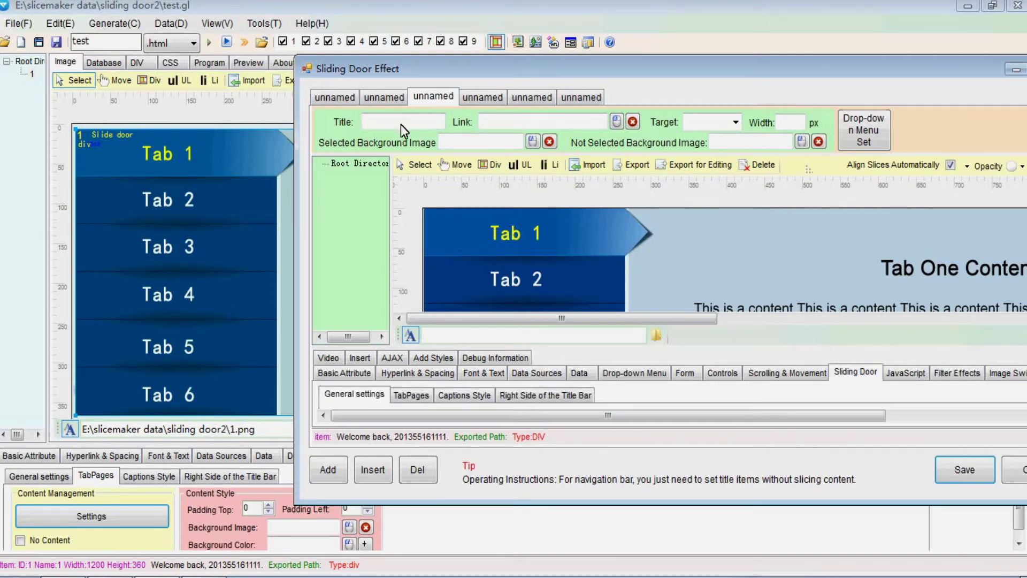
click(395, 122)
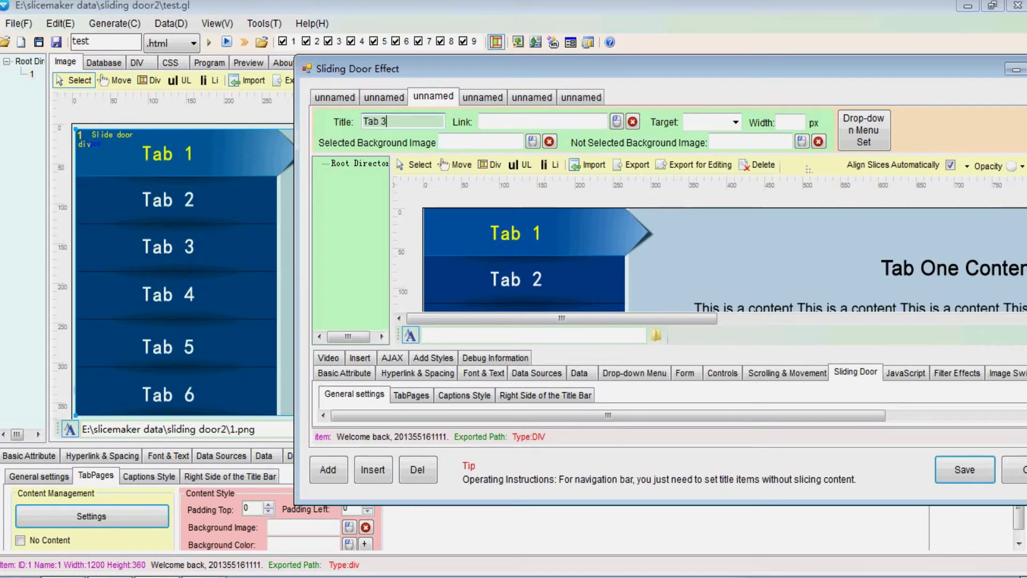
text(Tab 3)
Title the remaining tab pages Tab 4, Tab 5 and Tab 6, then save and close the tab page settings
click(481, 97)
click(402, 122)
text(T)
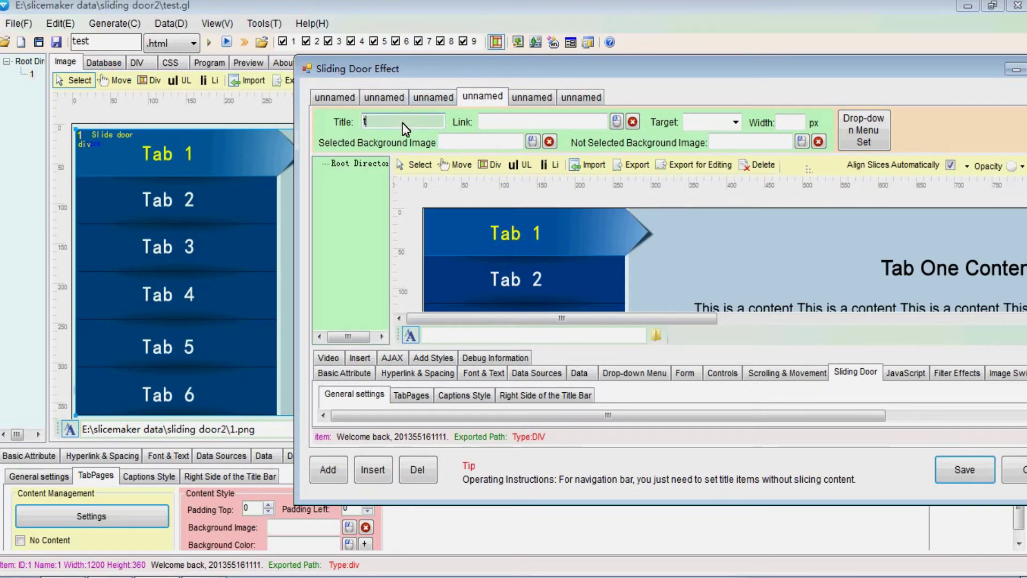
text(ab 4)
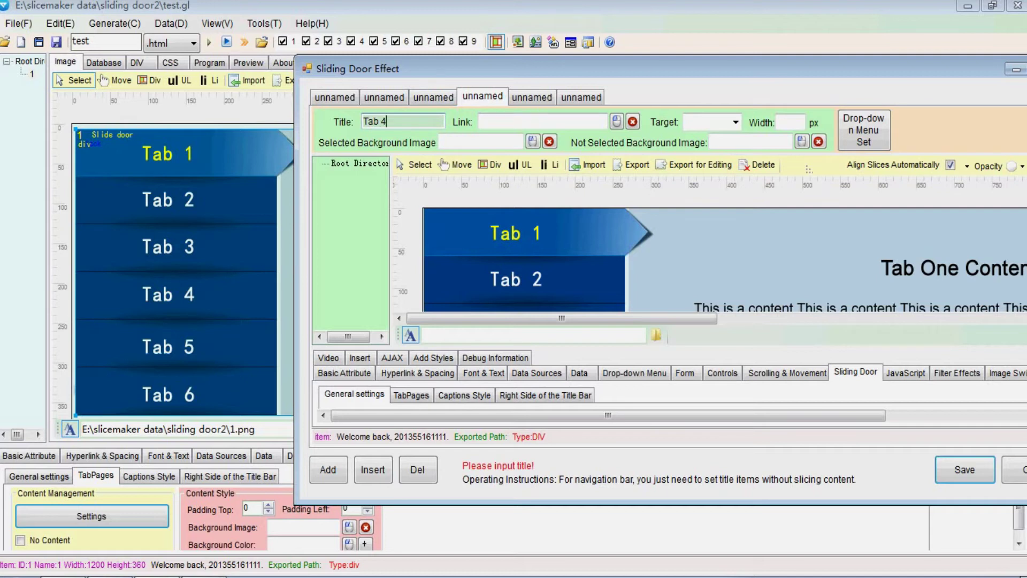
click(532, 97)
click(426, 120)
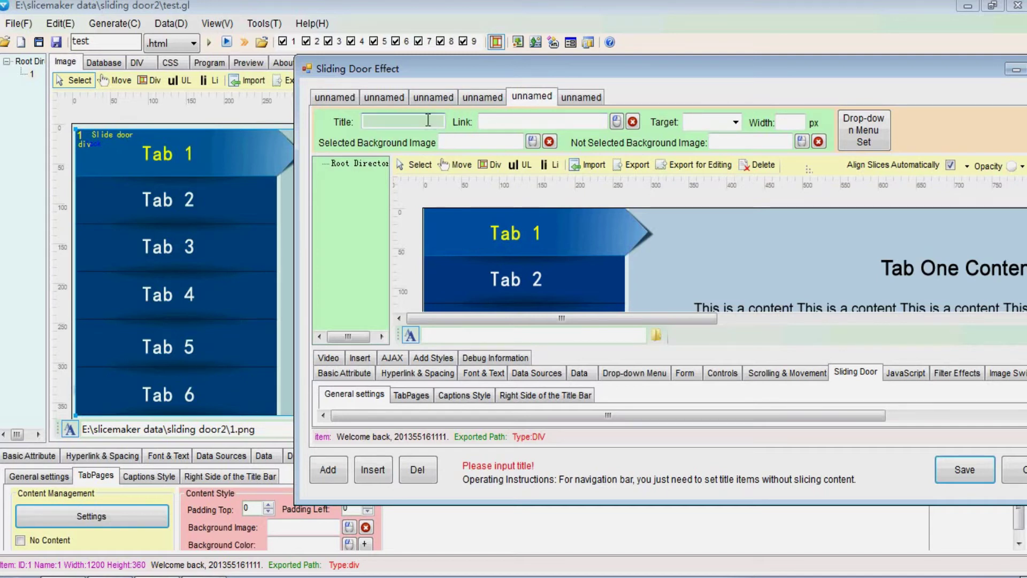
text(Tab 5)
click(581, 96)
click(416, 119)
text(Tab)
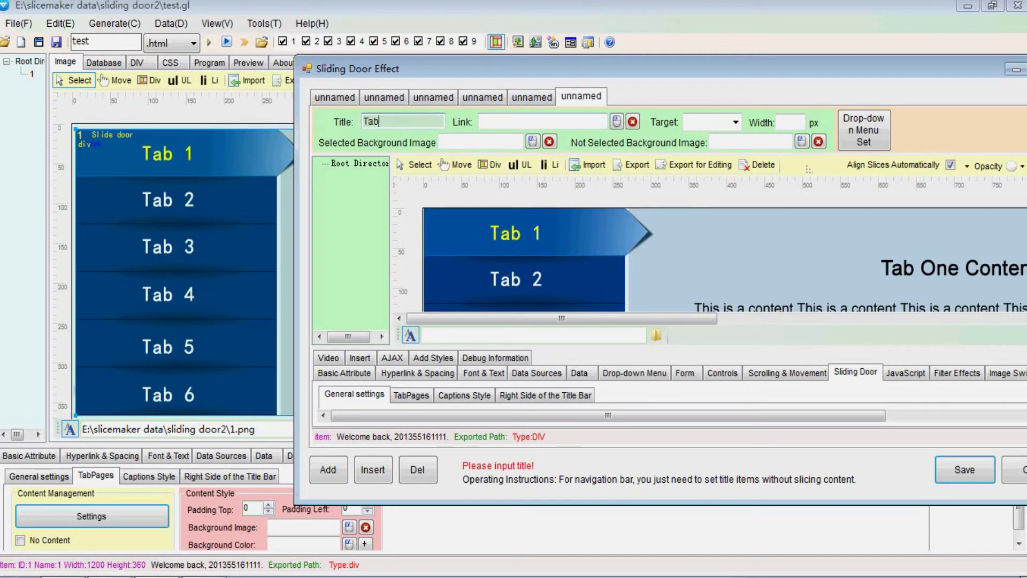
text( 6)
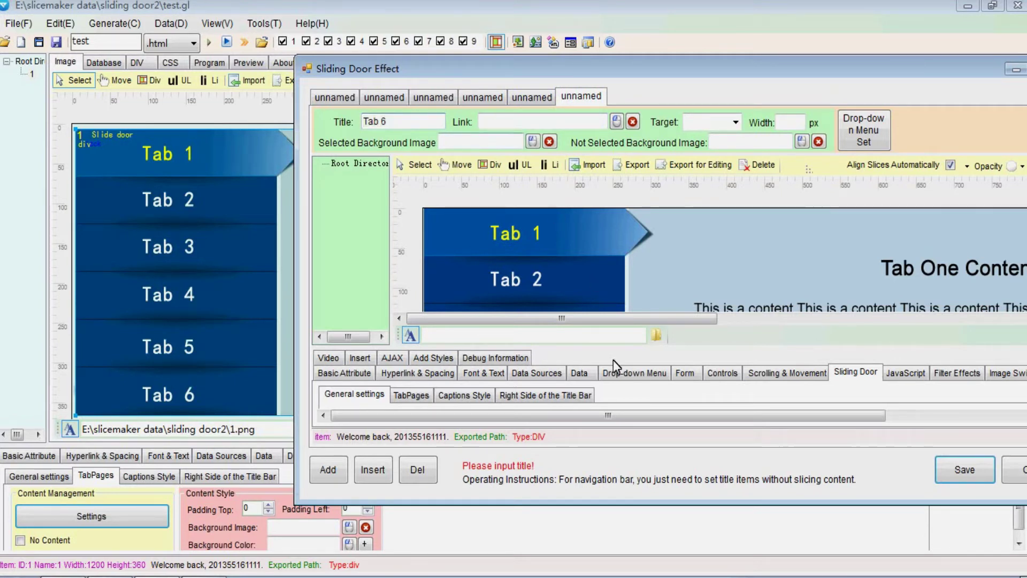
click(965, 471)
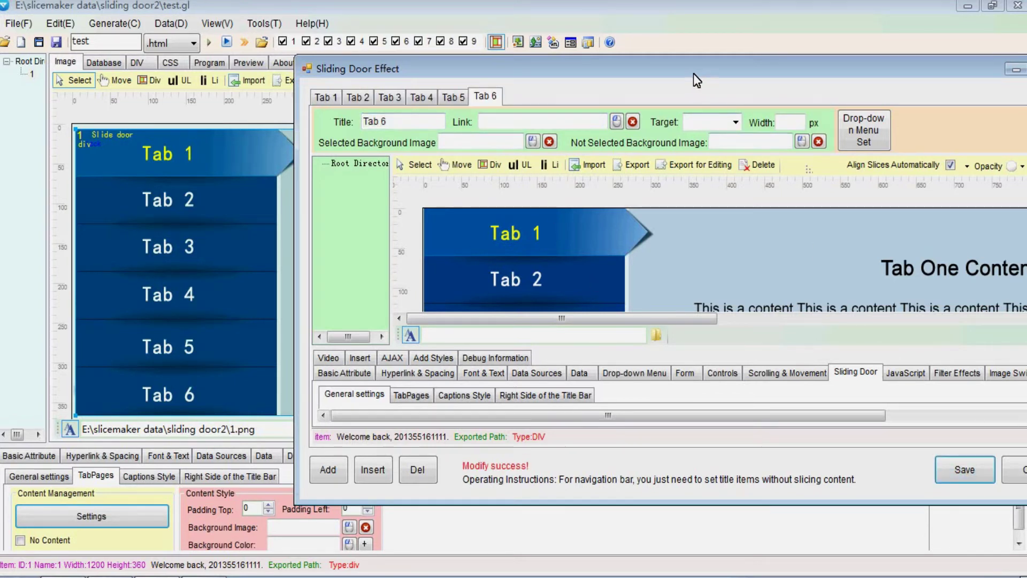
drag(693, 73, 497, 69)
click(828, 459)
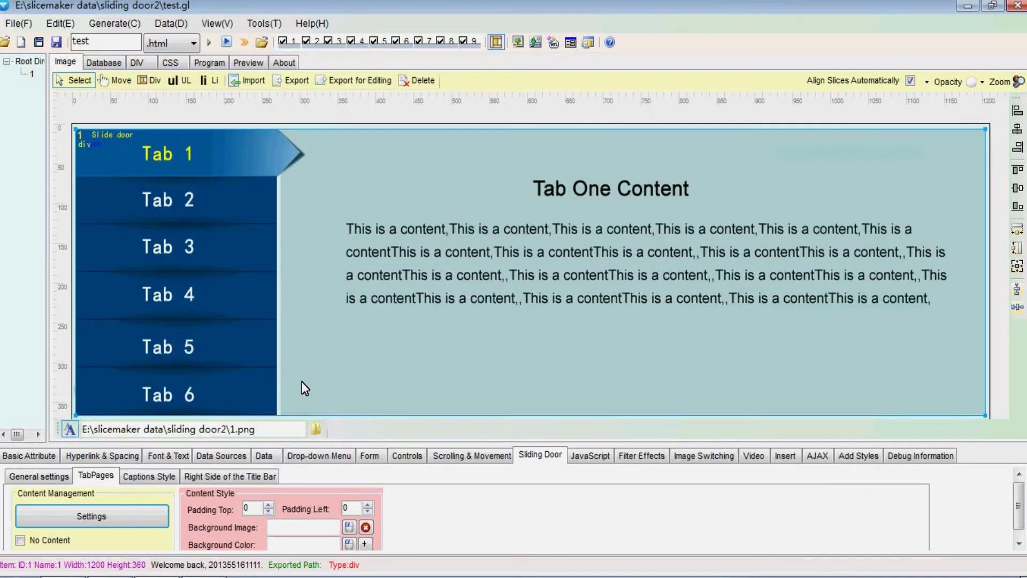
Slice the highlighted Tab 1 title with its arrow as a DIV about 303 × 59 px and check its size
click(148, 476)
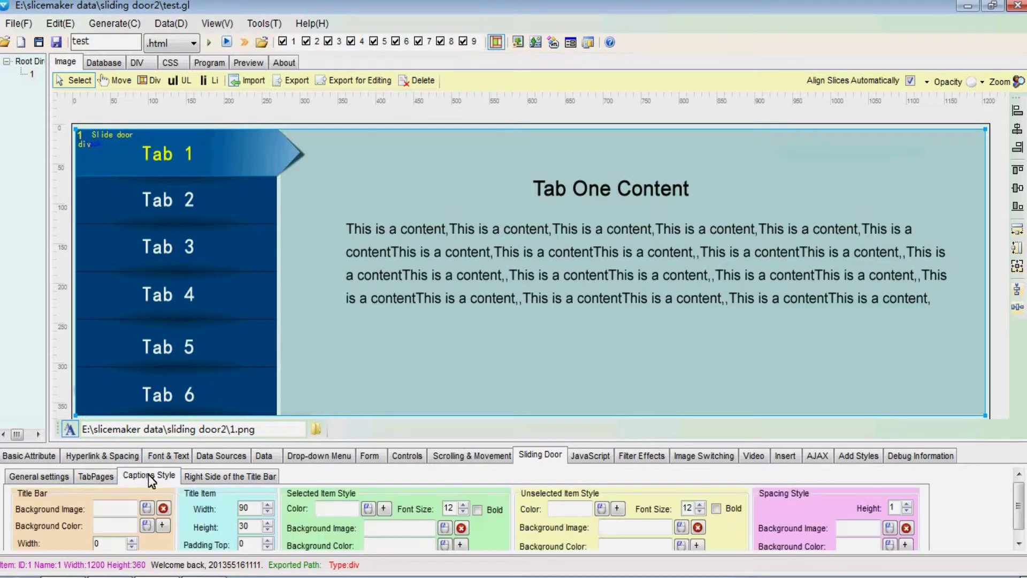
key(d)
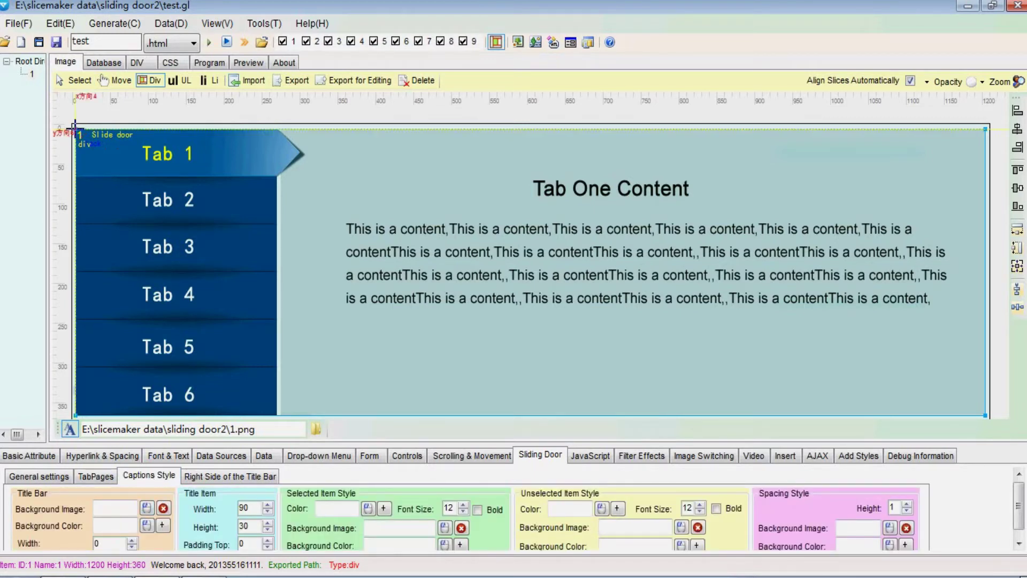
drag(75, 128, 305, 176)
click(75, 81)
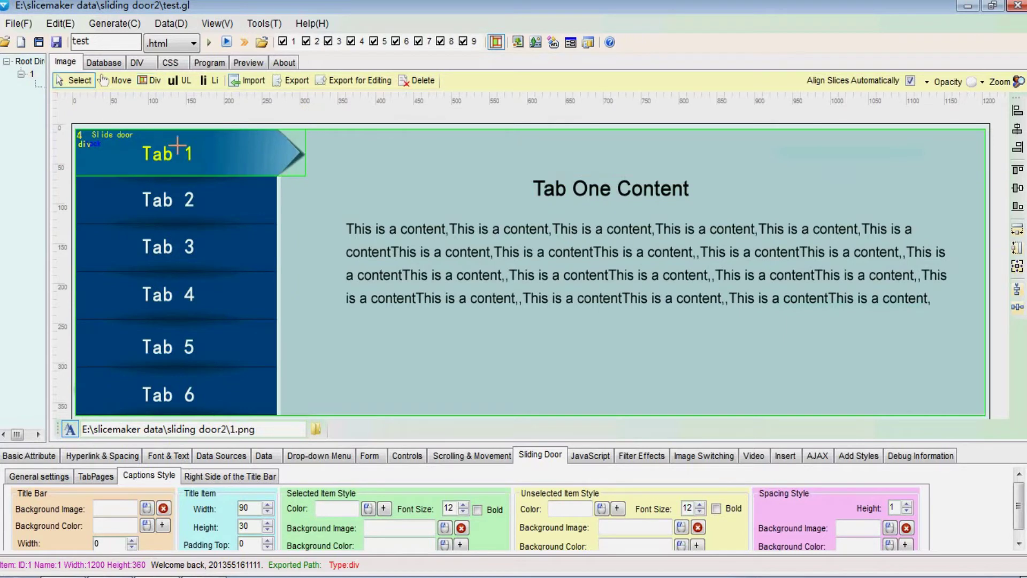
click(181, 154)
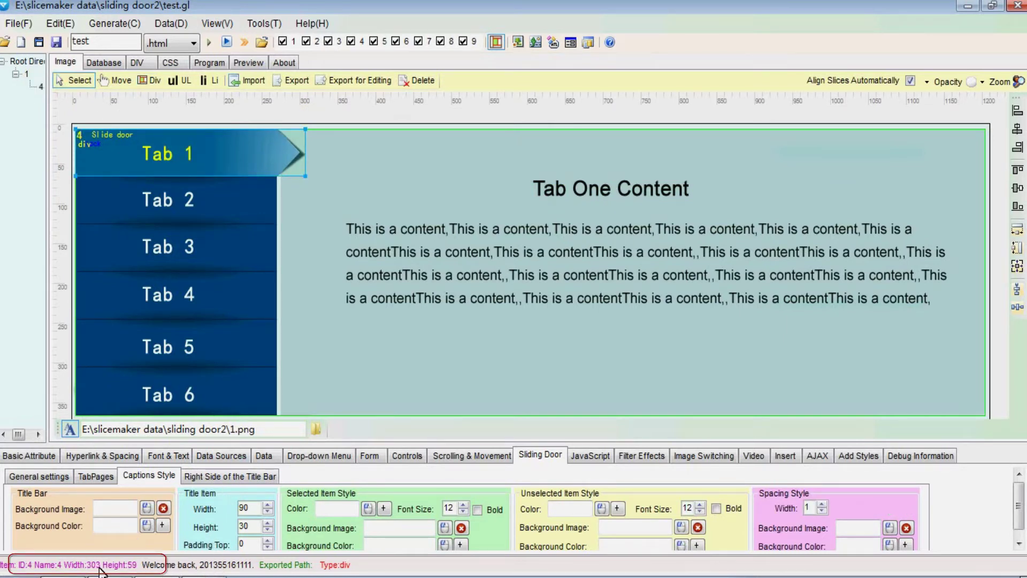
click(297, 284)
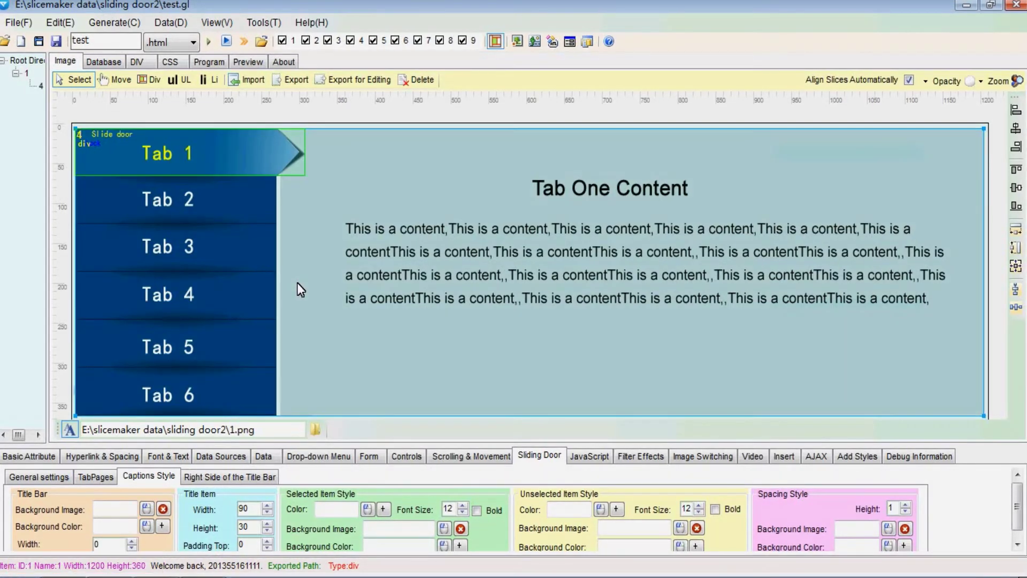
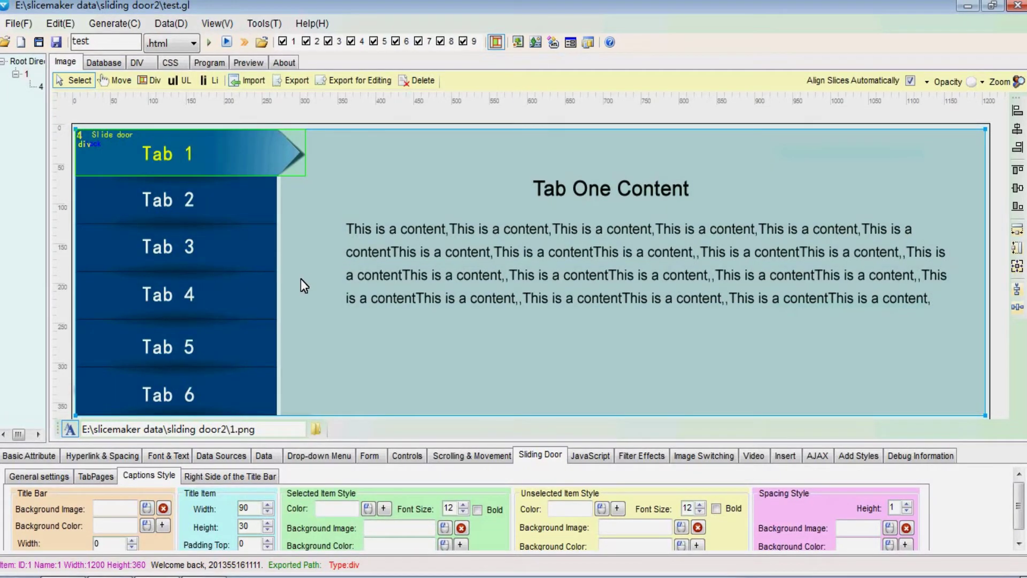
Set the sliding door's title item height to 59 and width to 303, and adjust its top padding
double_click(252, 526)
text(59)
double_click(254, 507)
text(303)
double_click(256, 544)
click(259, 544)
Make selected and unselected captions bold, enlarge the unselected font, and sample their text colors from the Tab 1 and Tab 3 labels
click(477, 511)
click(699, 506)
click(700, 505)
click(716, 508)
drag(589, 510, 165, 245)
drag(383, 508, 164, 156)
Slice a thin full-width horizontal strip across the Tab 5 title as a DIV about 1200 × 8 px for the general background
click(245, 271)
click(49, 475)
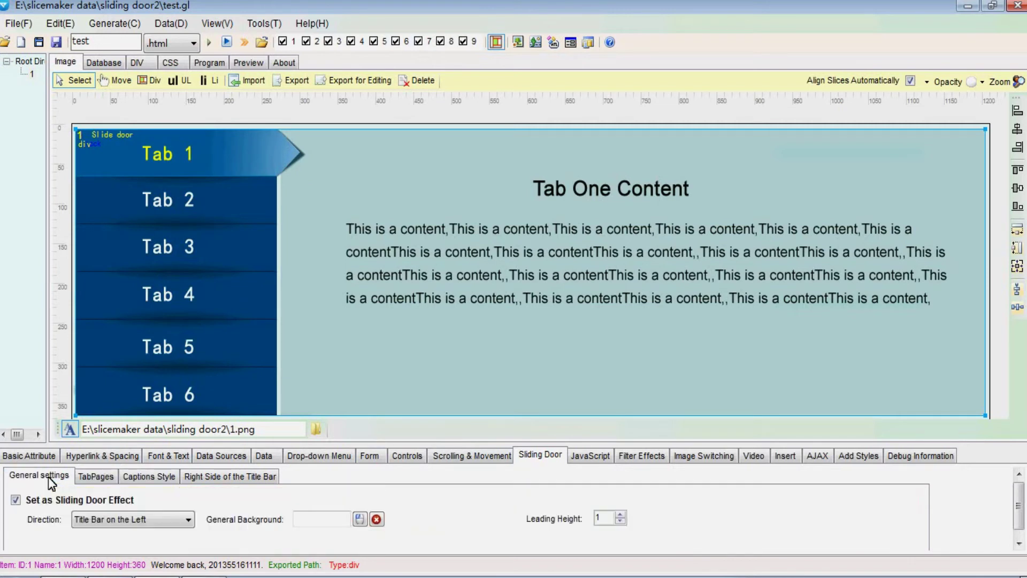
click(315, 519)
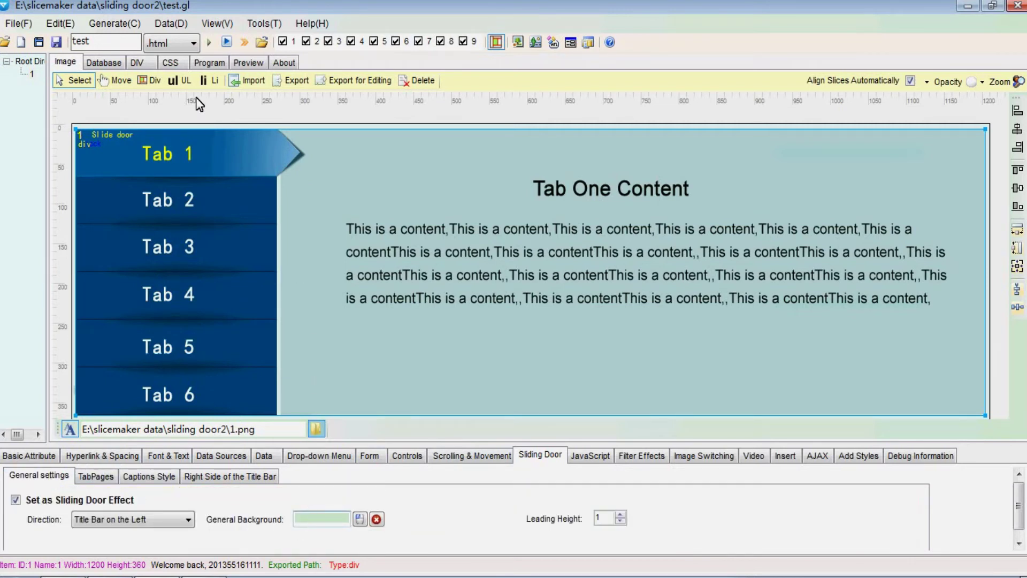
click(150, 81)
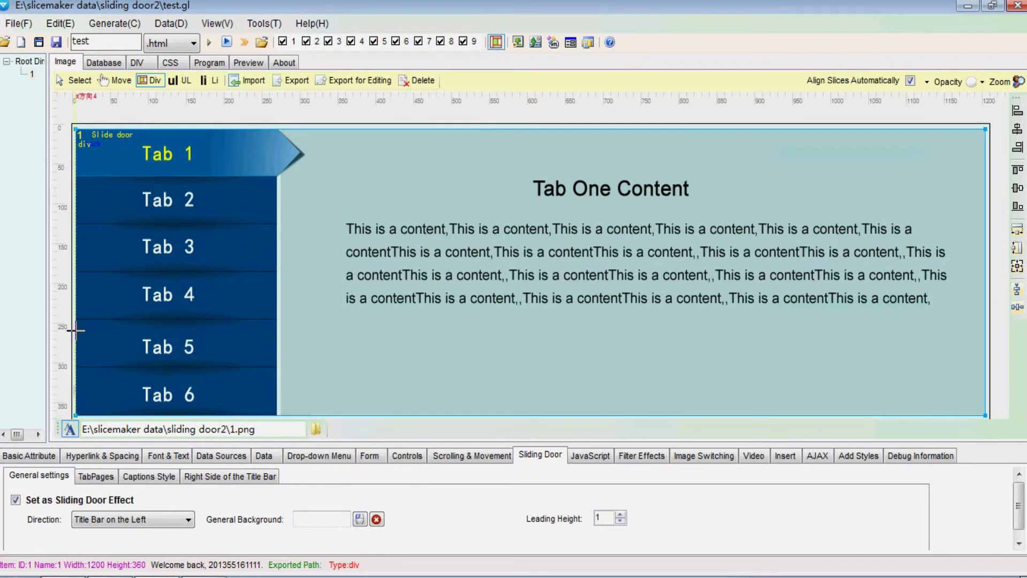
drag(76, 332, 987, 337)
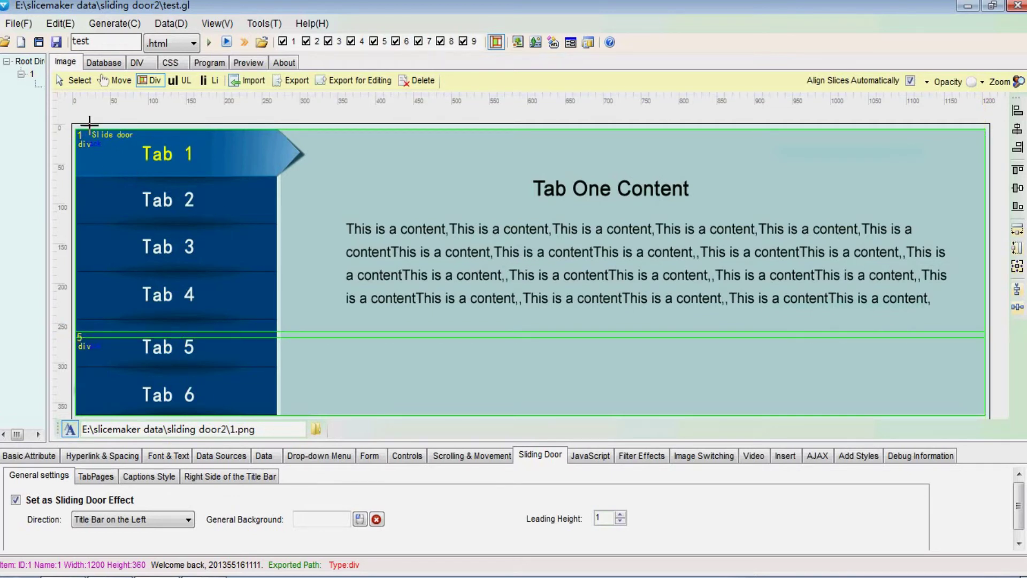
Export the thin strip slice as the image tab_bg.png and delete the slice
click(75, 80)
click(86, 334)
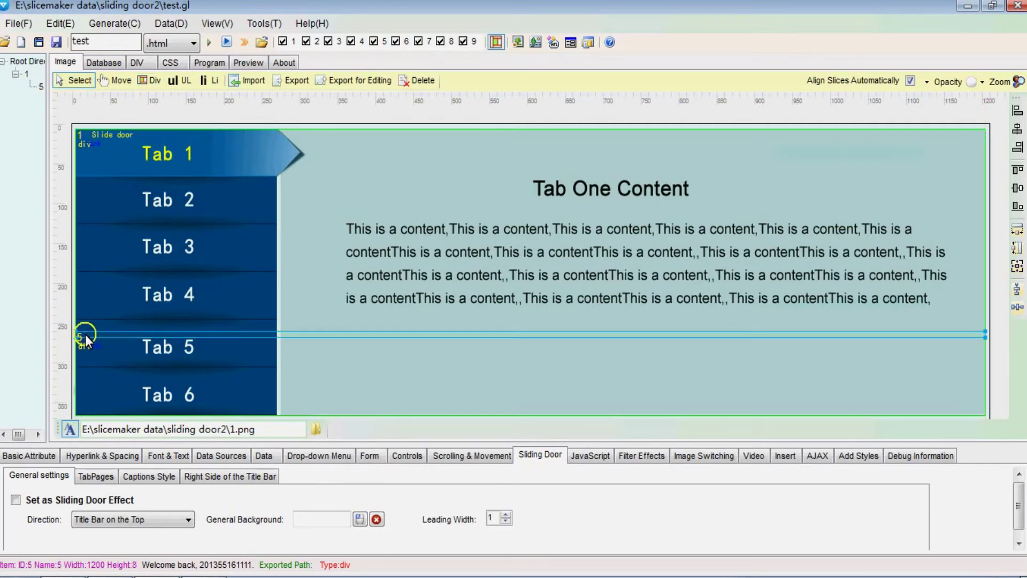
right_click(86, 335)
click(170, 471)
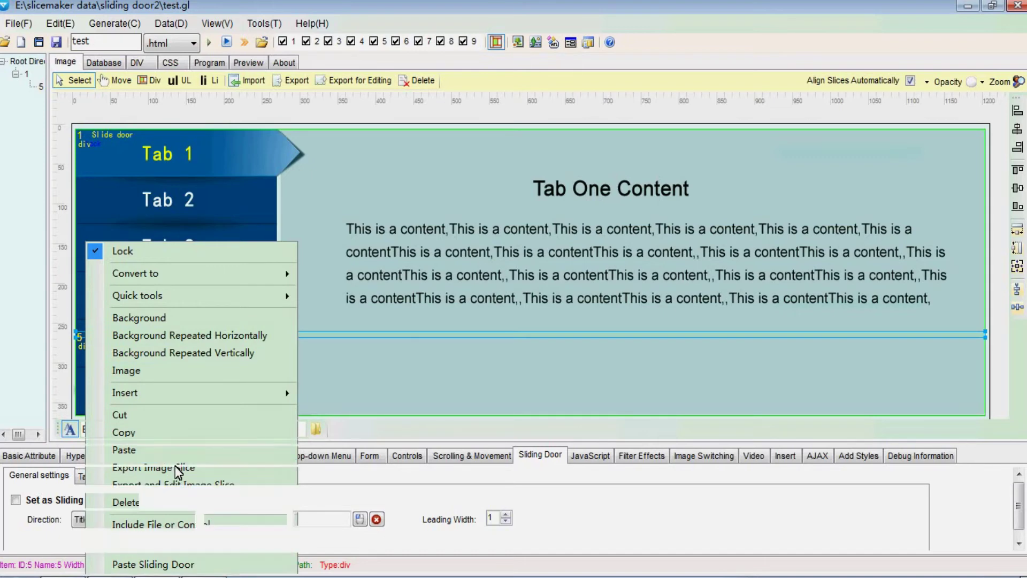
key(Return)
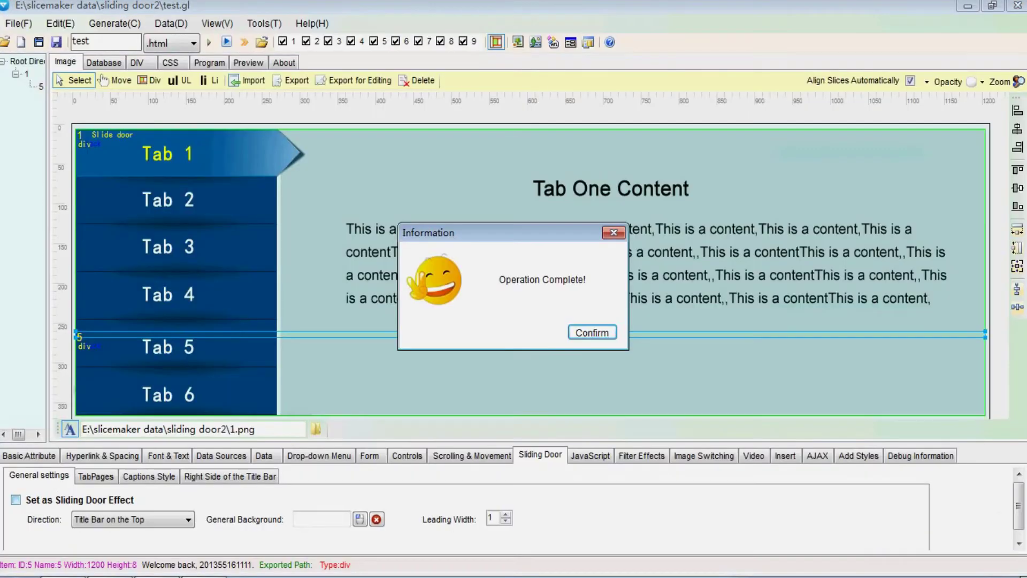
key(Return)
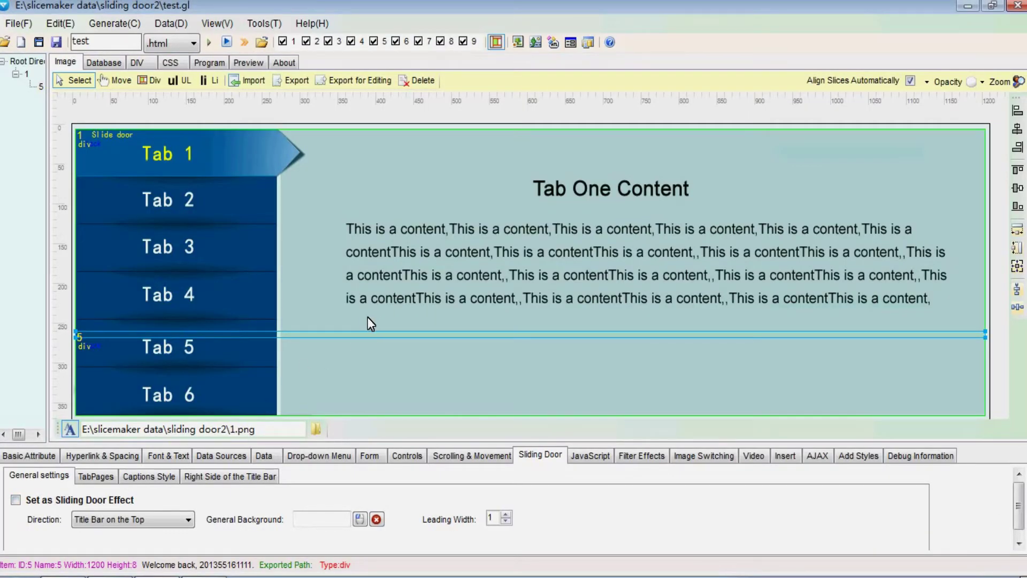
Set the sliding door DIV's general background to tab_bg.png from the images\test folder
click(276, 291)
click(344, 519)
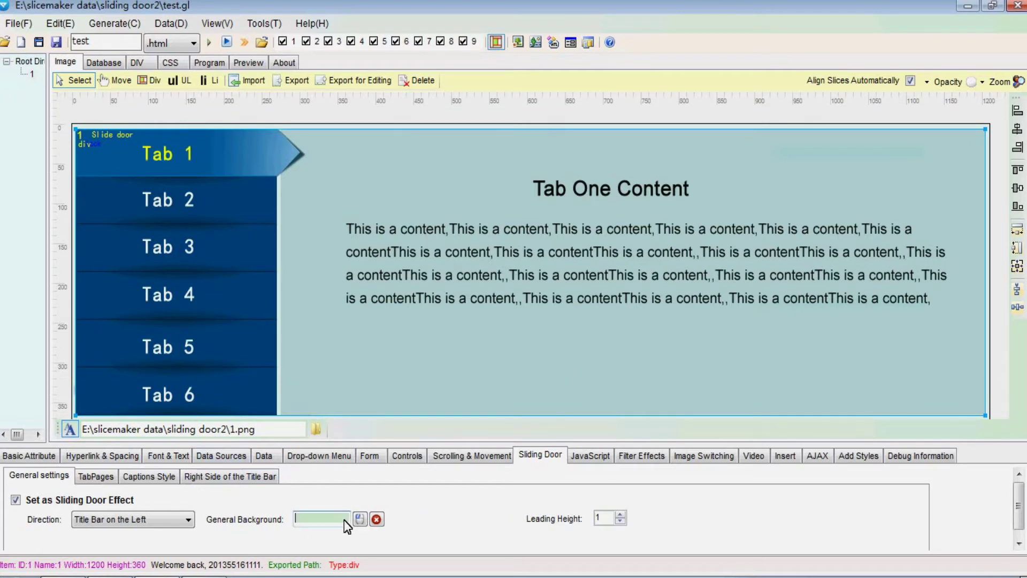
click(360, 519)
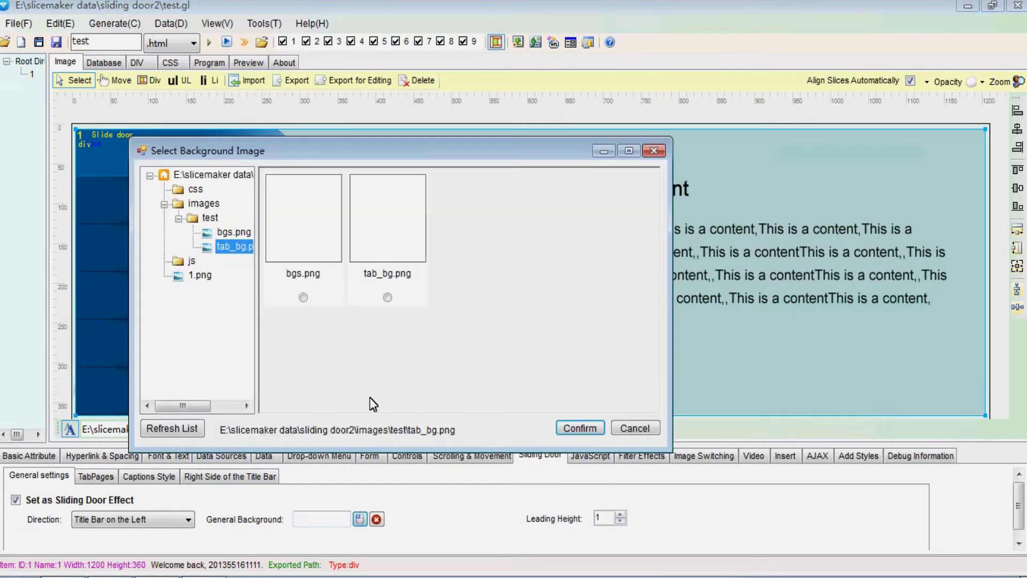
click(391, 250)
double_click(390, 251)
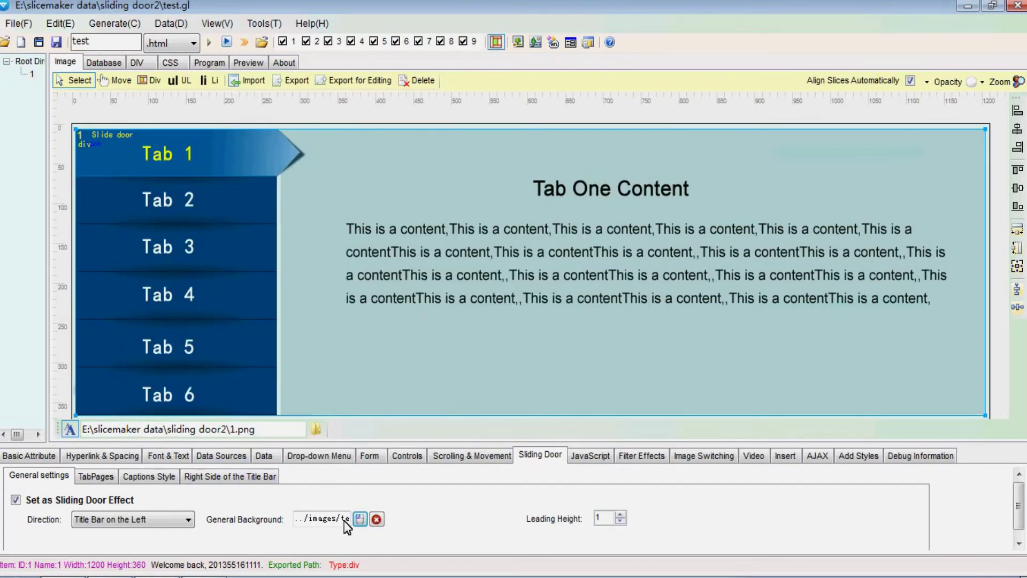
Generate the DIV and CSS, export the CSS, HTML and JavaScript files without images, and try out the tabs in the preview
click(209, 42)
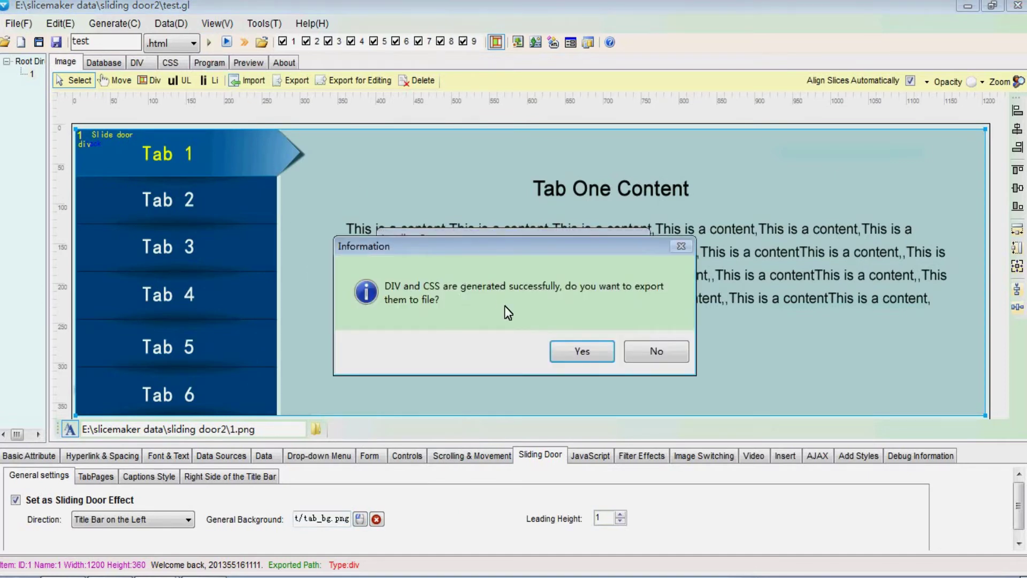
click(579, 348)
click(381, 262)
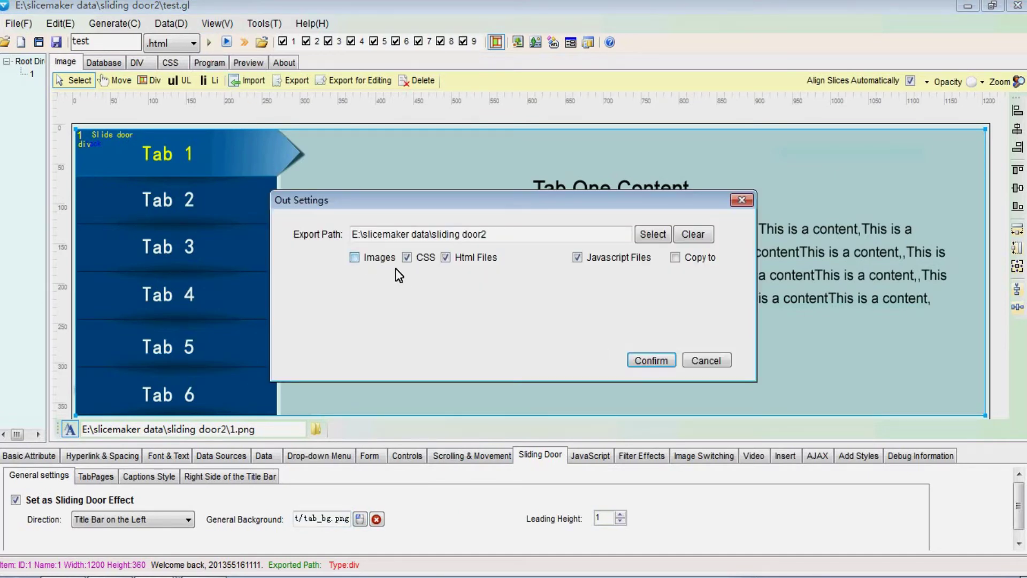
click(650, 360)
click(588, 350)
click(597, 334)
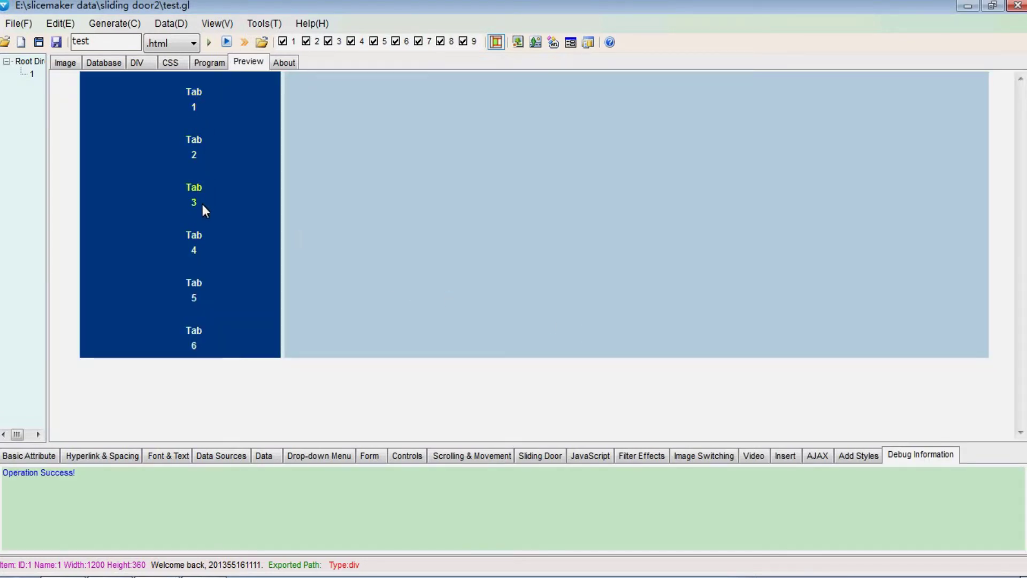
drag(107, 100, 200, 202)
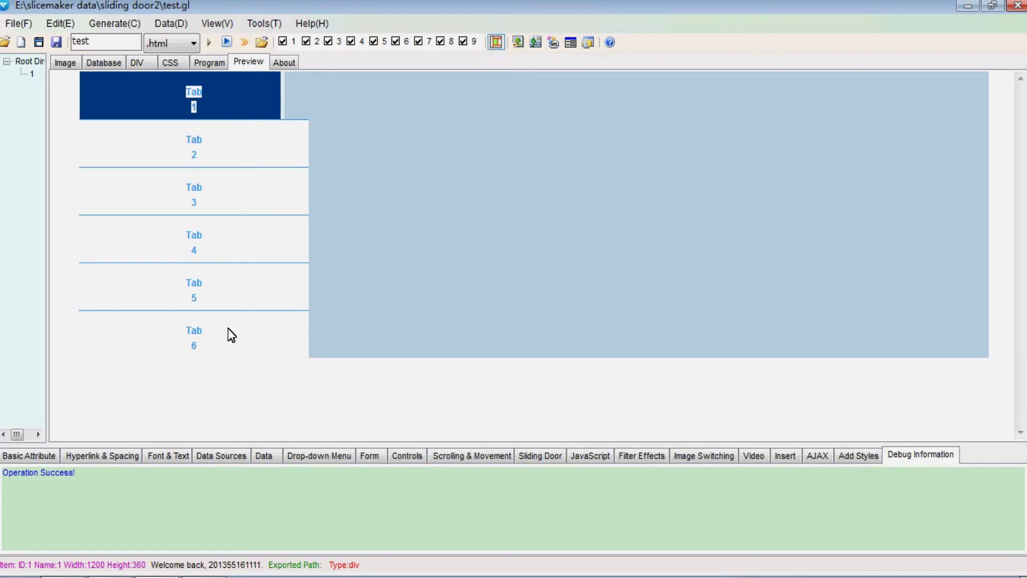
click(265, 310)
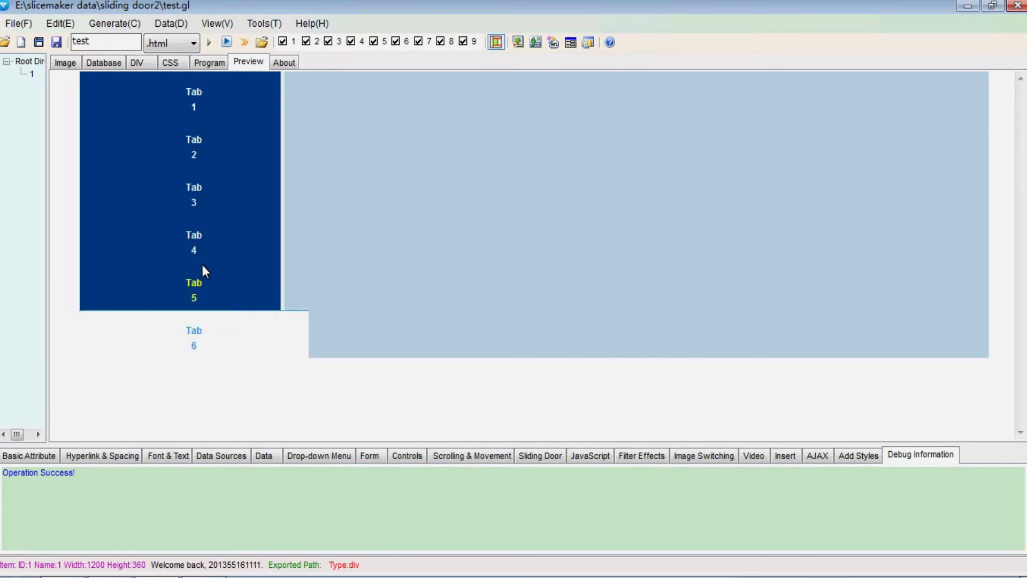
Return to the design image, open the sliding door's captions style, and slice the Tab 1 title with its arrow as a DIV about 303 × 59 px
click(140, 62)
click(65, 62)
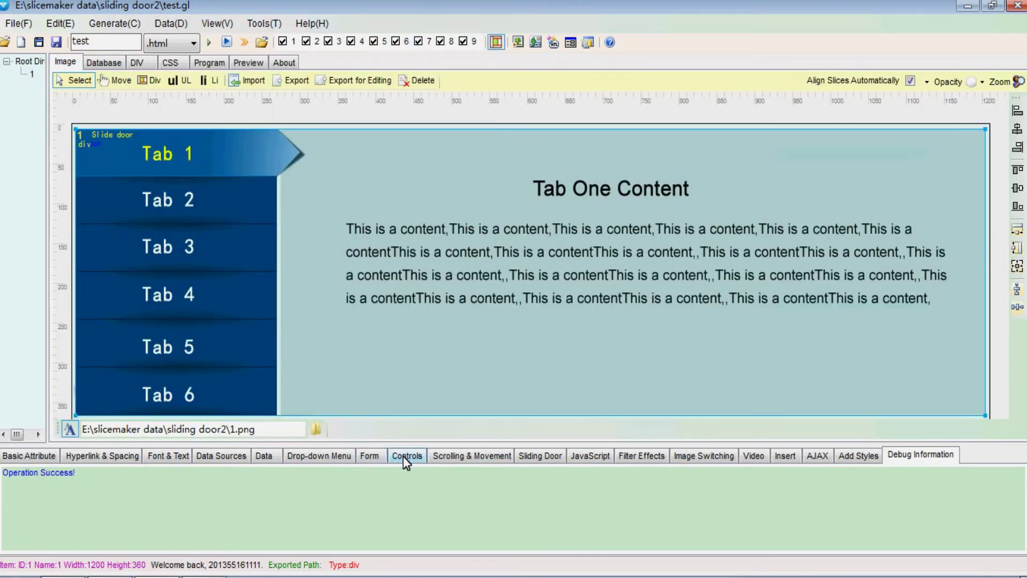
click(461, 455)
click(559, 455)
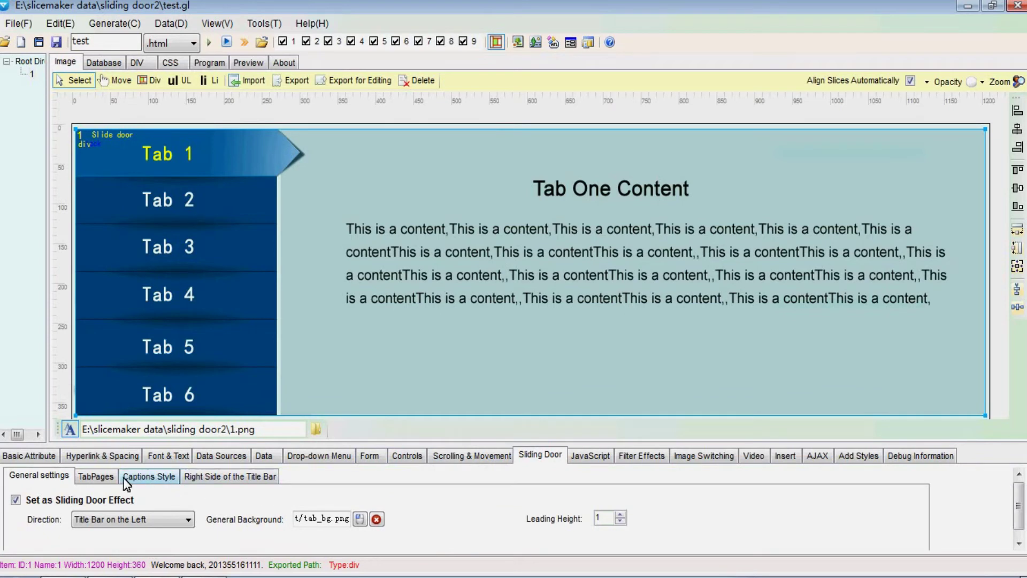
click(103, 477)
click(154, 478)
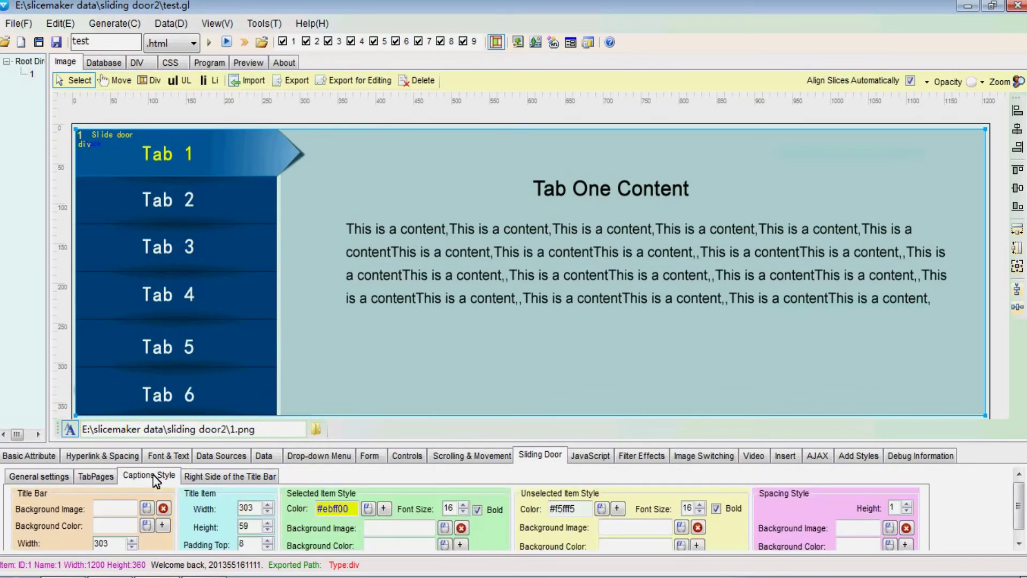
click(303, 351)
click(151, 82)
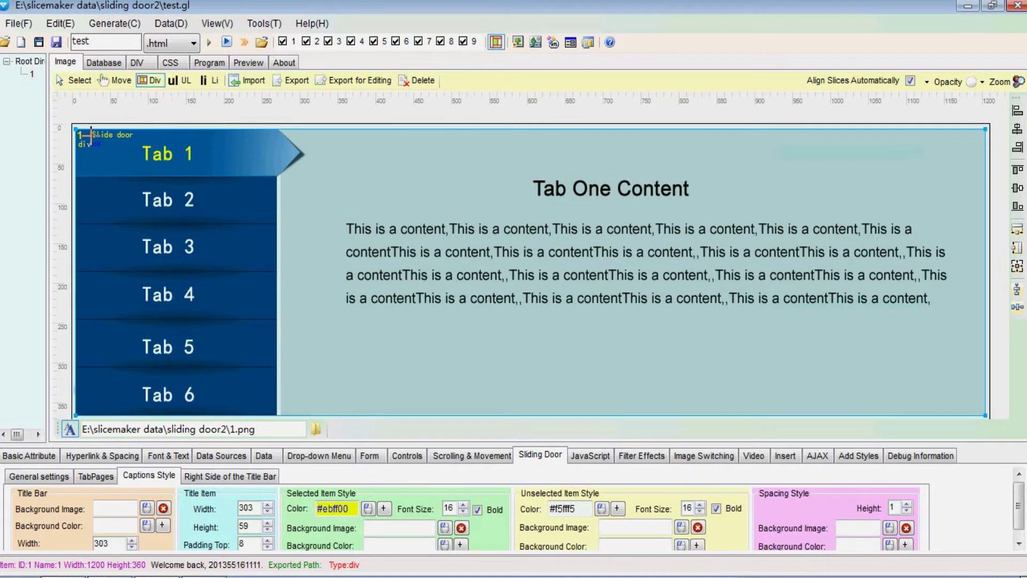
mouse_move(74, 128)
mouse_down()
mouse_move(293, 160)
mouse_move(305, 176)
mouse_up()
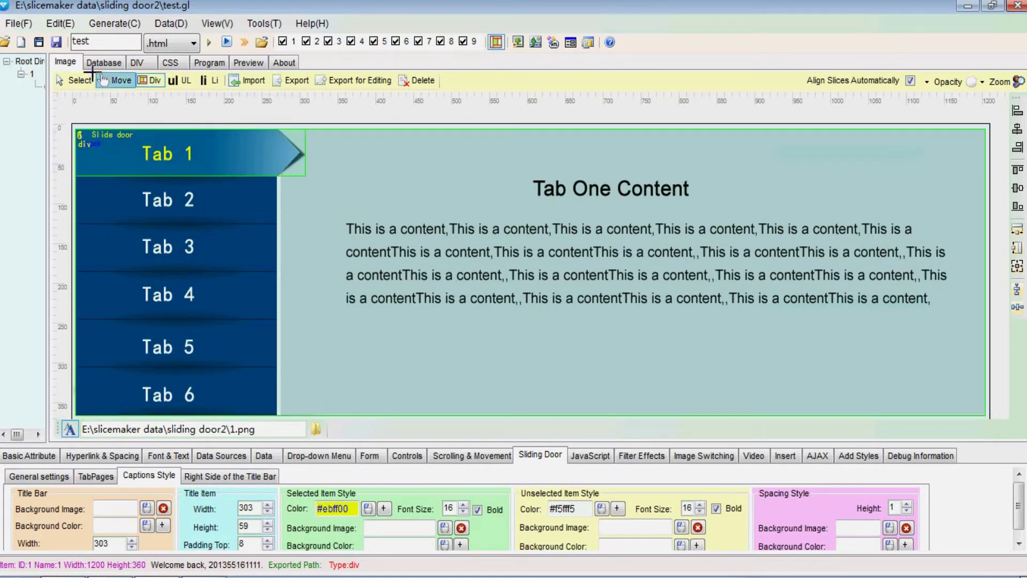
Export the Tab 1 slice for image editing as tab_select.png in the images\test folder
click(75, 80)
click(197, 166)
right_click(199, 162)
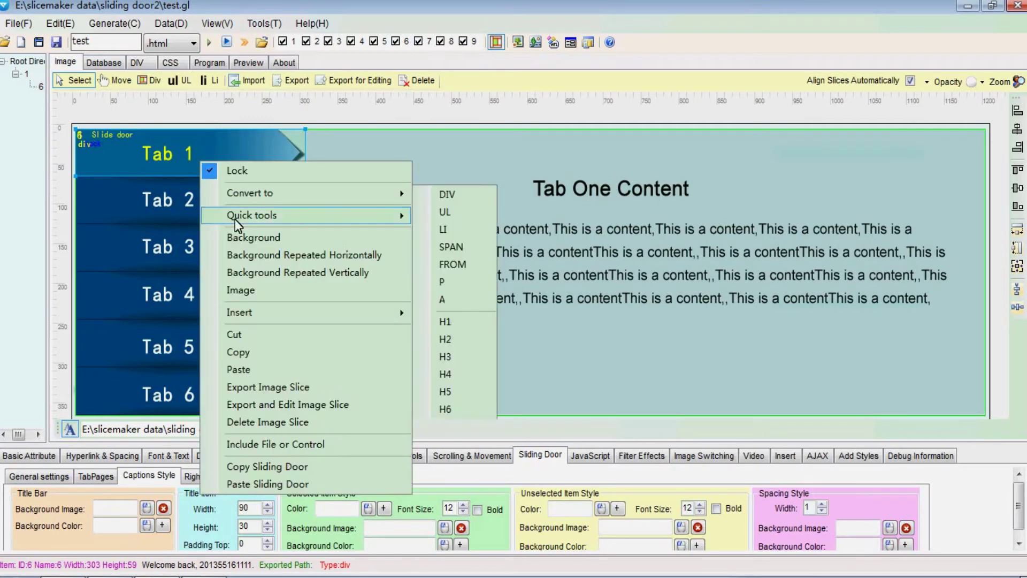
click(251, 404)
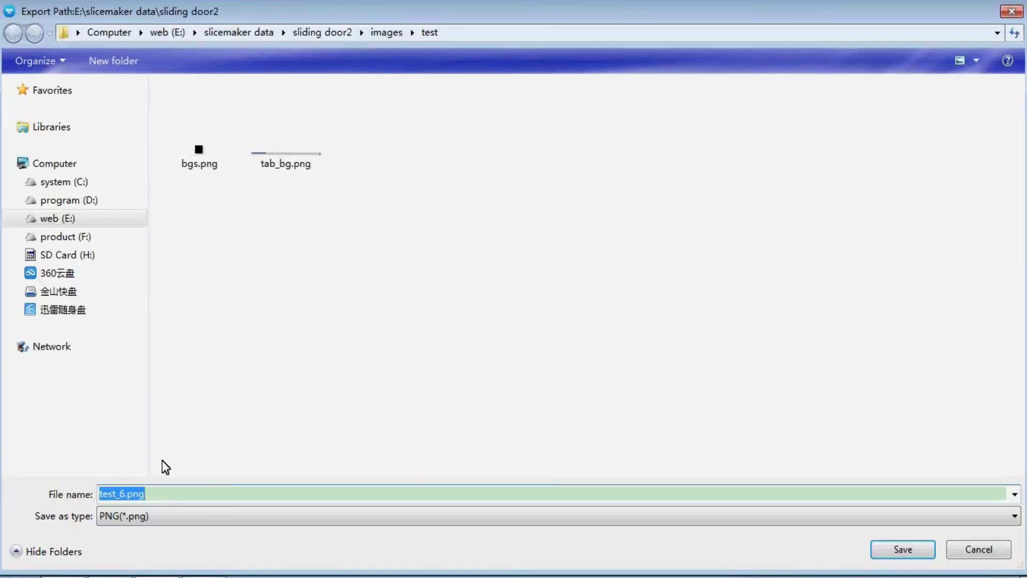
drag(126, 493, 39, 497)
text(tab)
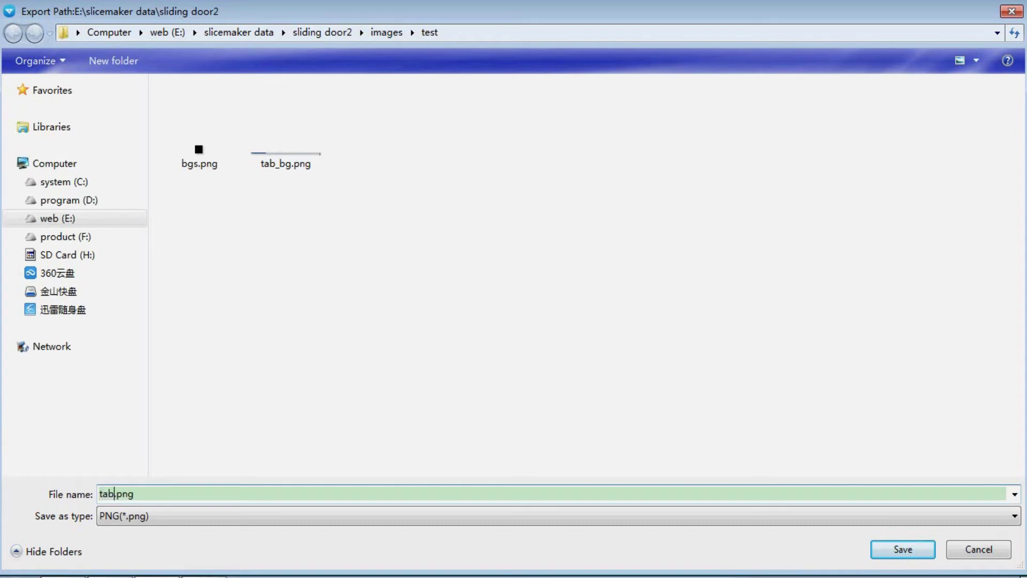
text(_)
text(c)
text(elect)
key(Return)
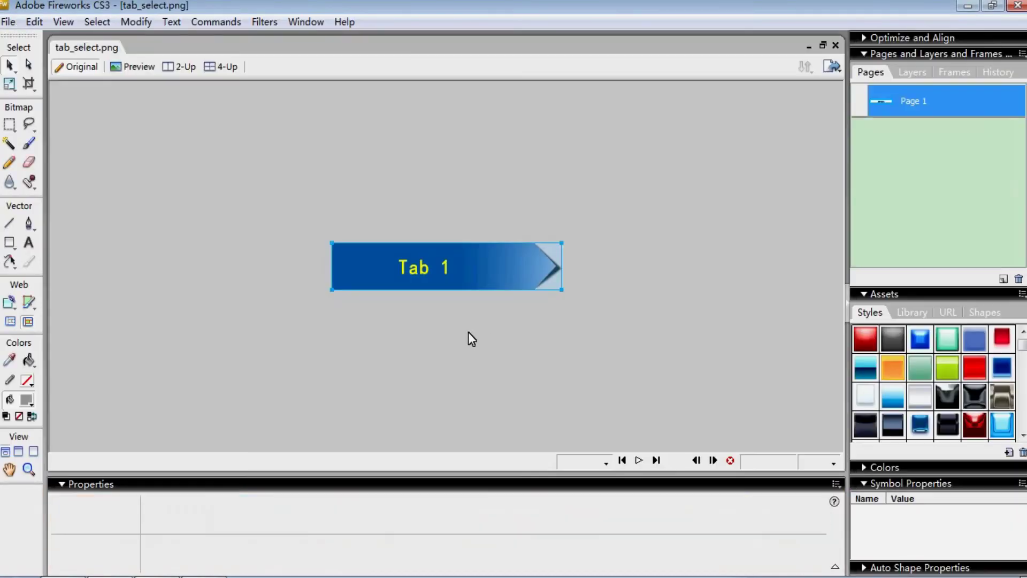
Copy a strip about 194 × 8 px above the Tab 1 caption and stretch the pasted copy to about 37 px high over the text
click(396, 314)
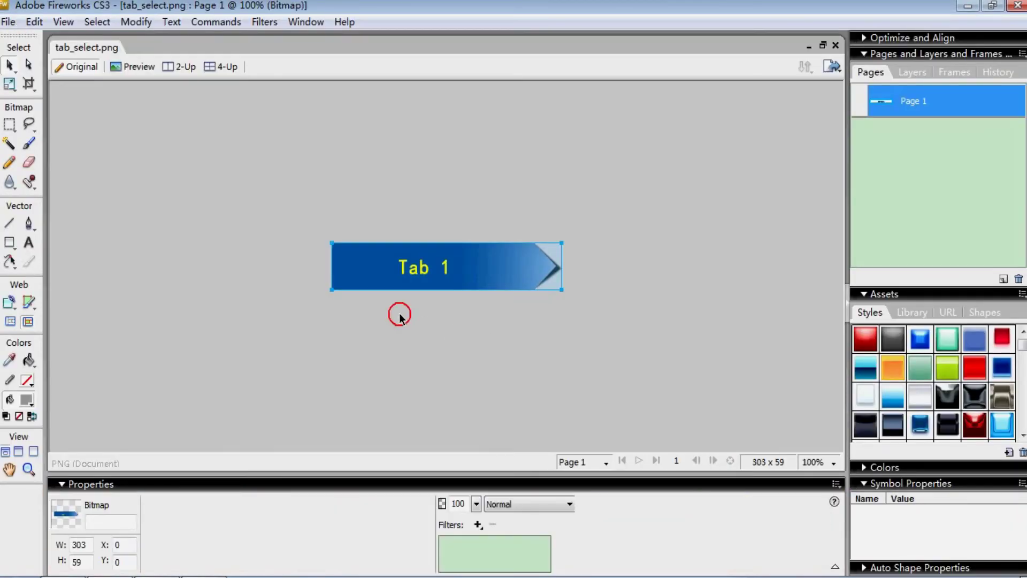
key(m)
drag(370, 252, 519, 258)
key(ctrl+c)
key(ctrl+v)
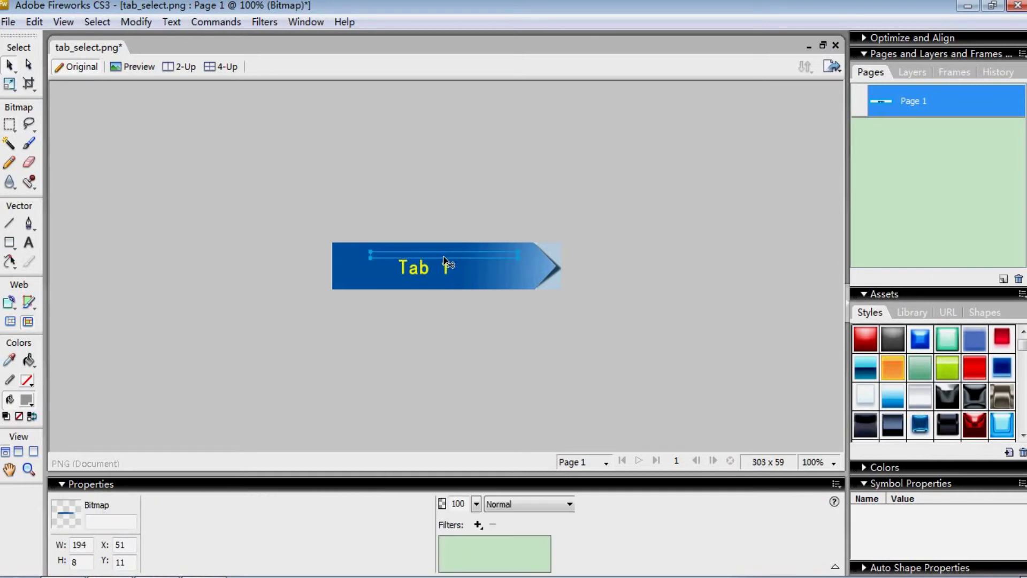
click(10, 85)
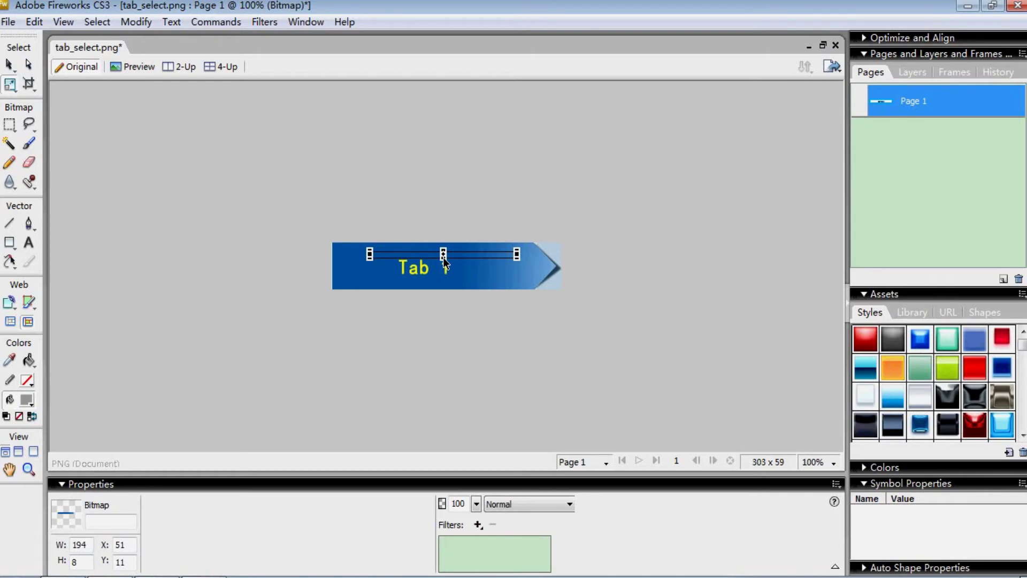
drag(444, 257, 444, 280)
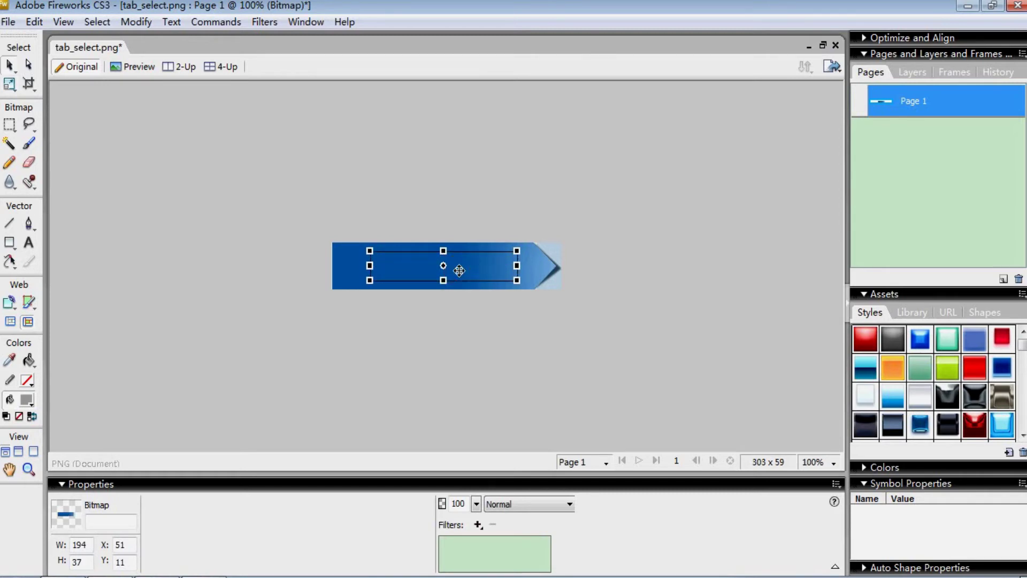
double_click(459, 271)
Flatten all objects of the tab image into one bitmap and save tab_select.png
key(ctrl+a)
right_click(450, 273)
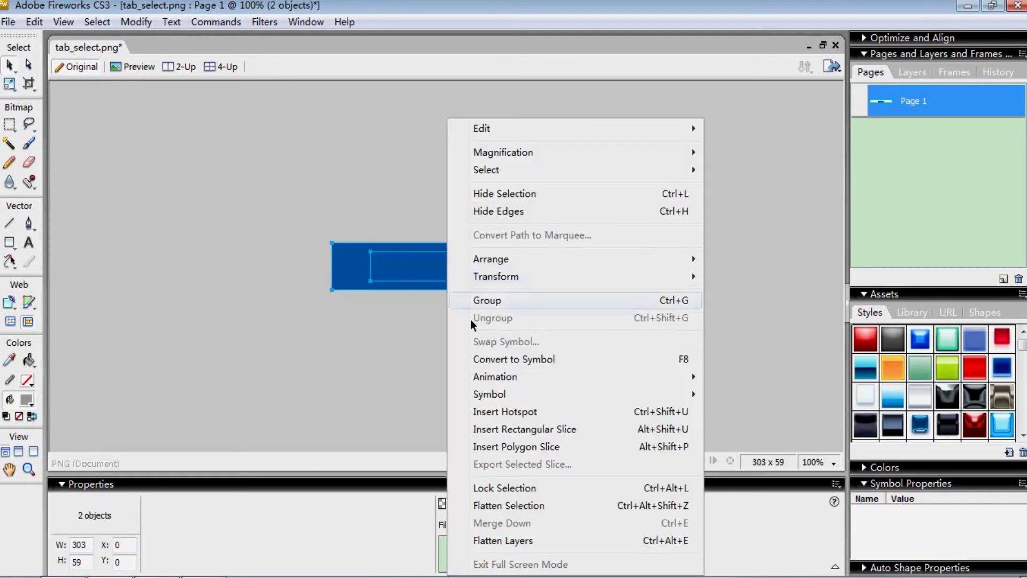
click(508, 505)
click(398, 348)
click(32, 23)
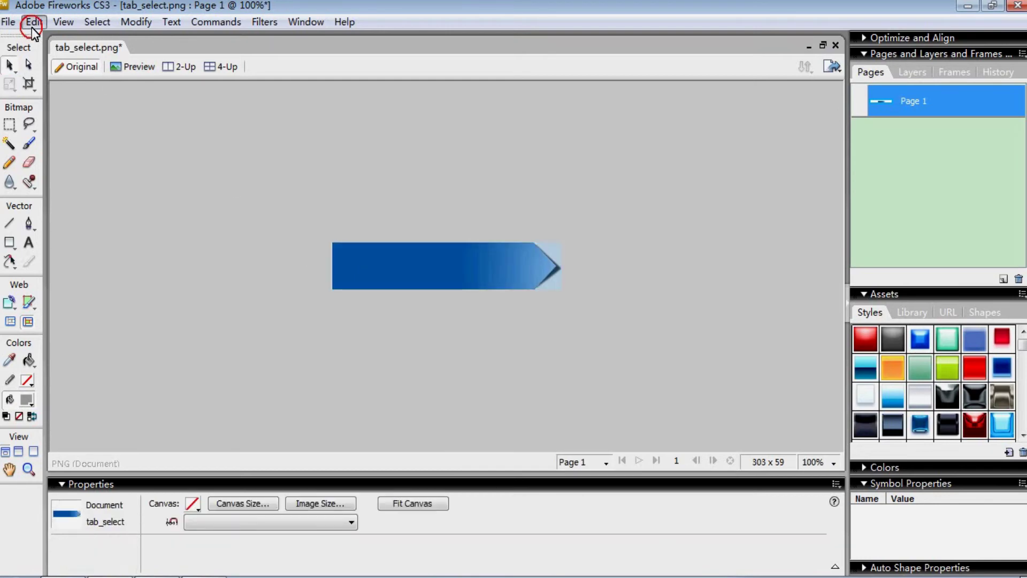
mouse_move(8, 22)
click(43, 186)
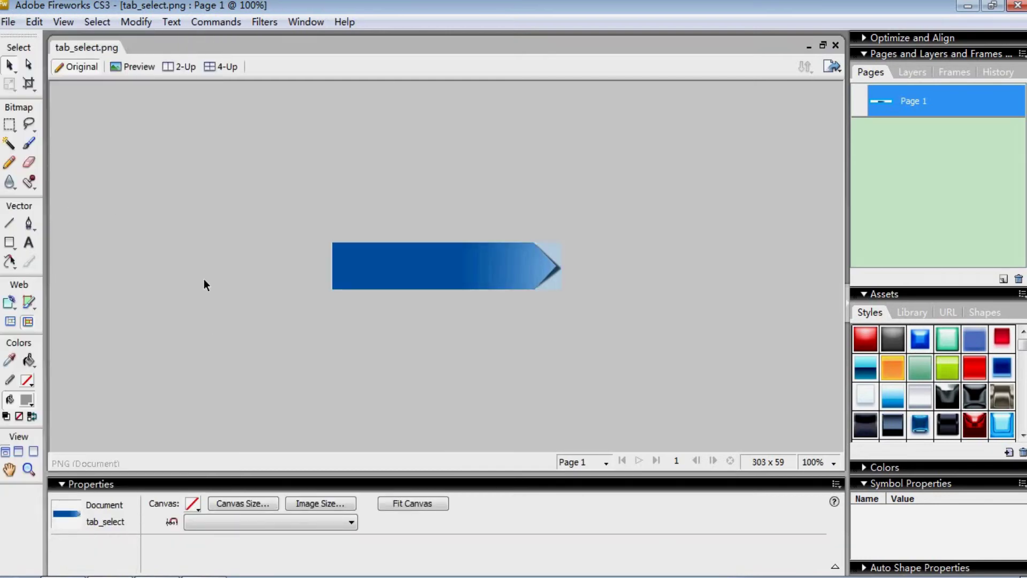
Switch back to the slicing program, unlock the Tab 1 slice and move it down onto the Tab 2 title
key(alt+Tab)
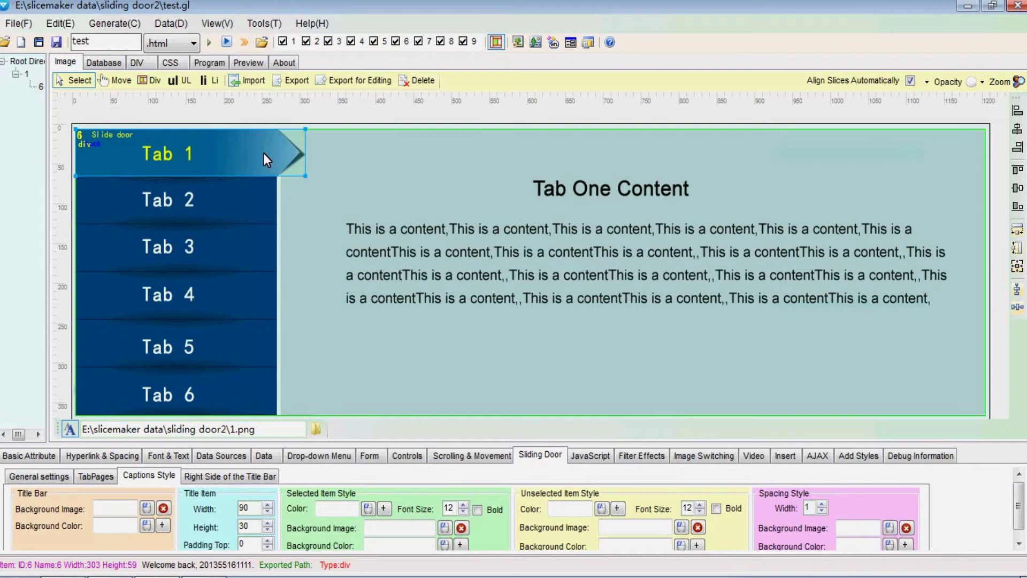
right_click(224, 161)
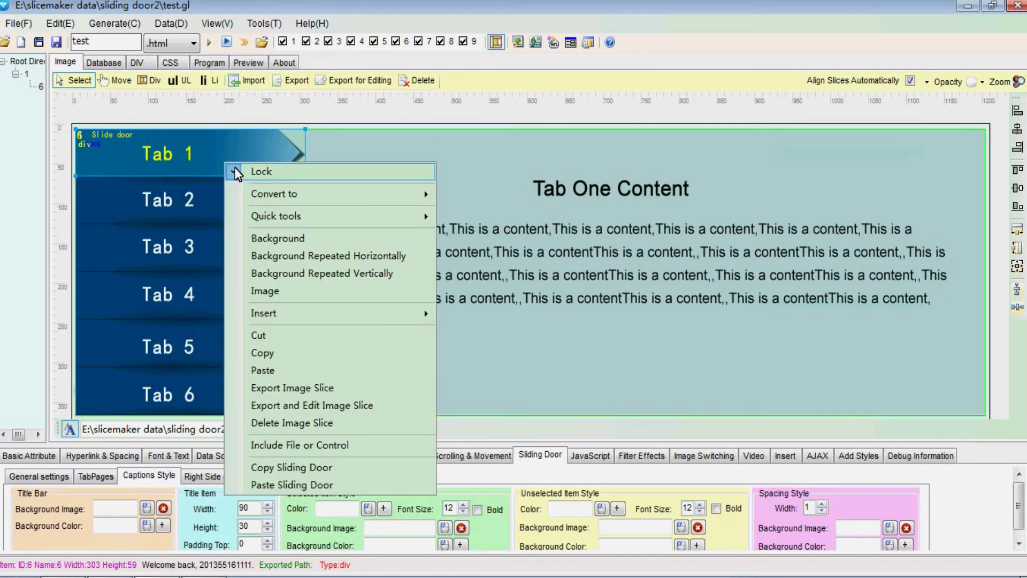
click(237, 172)
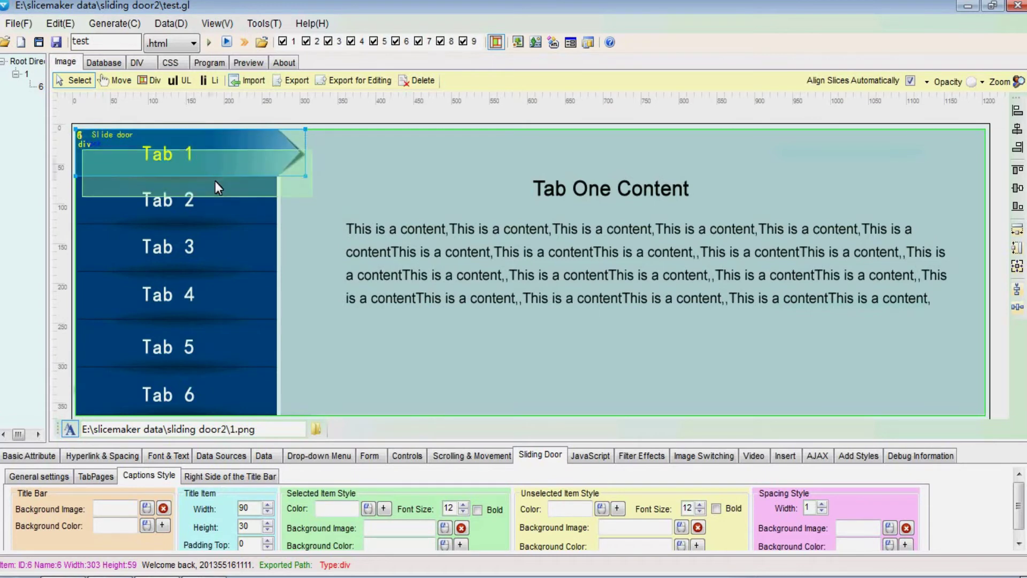
click(209, 212)
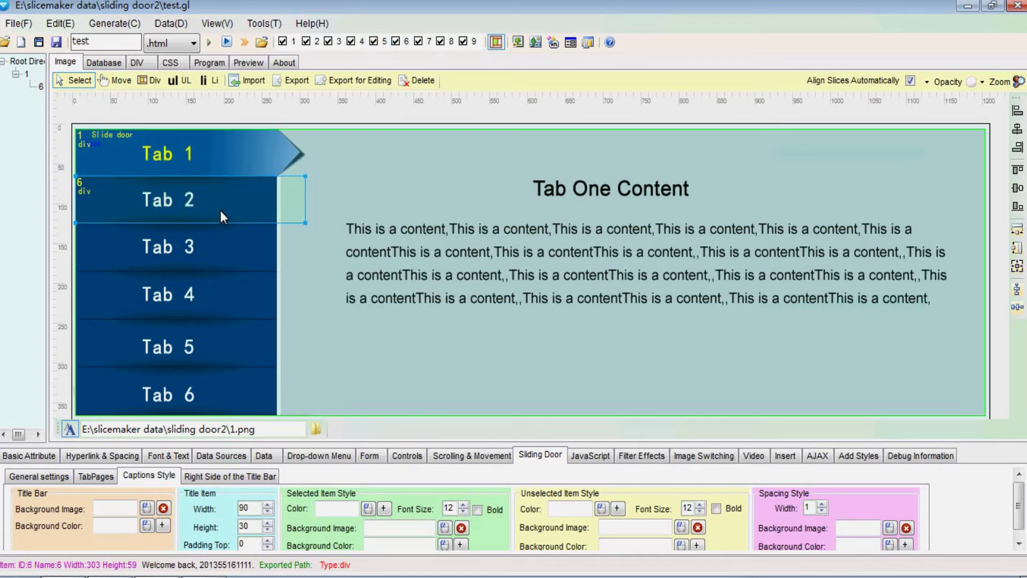
Export the slice over Tab 2 for image editing as tab_not_select.png in the images\test folder
right_click(225, 207)
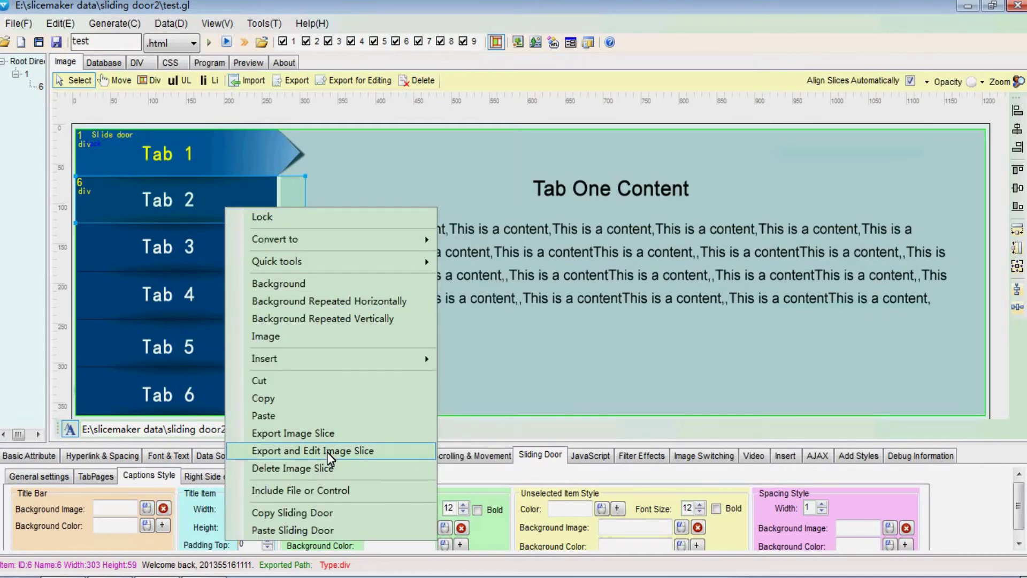
click(326, 434)
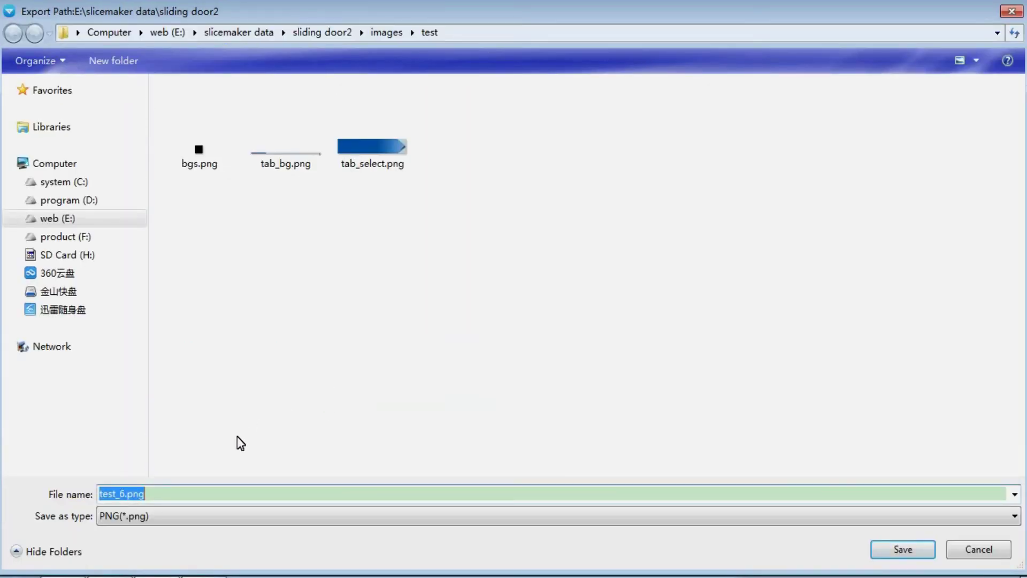
click(356, 169)
click(144, 493)
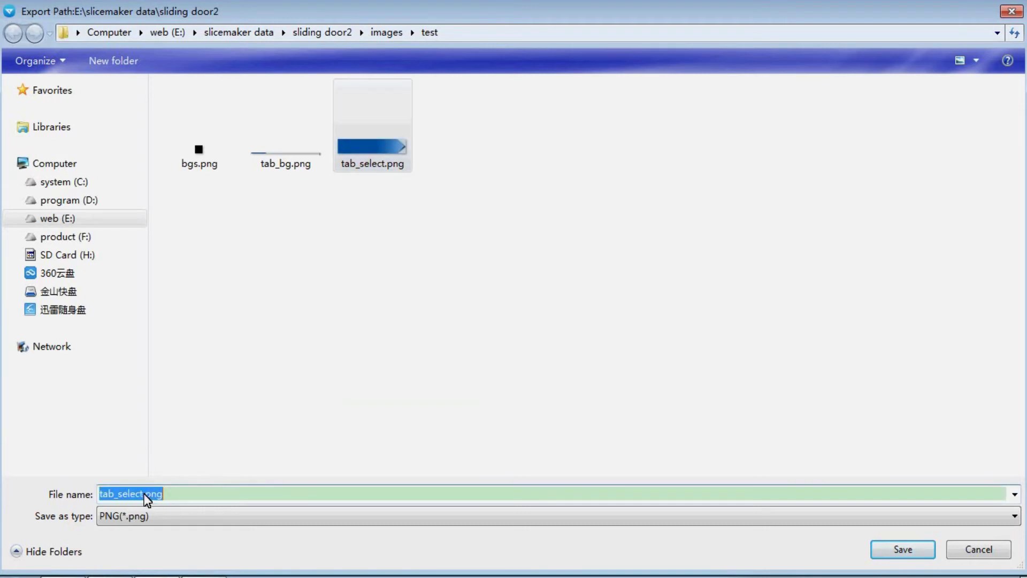
click(144, 492)
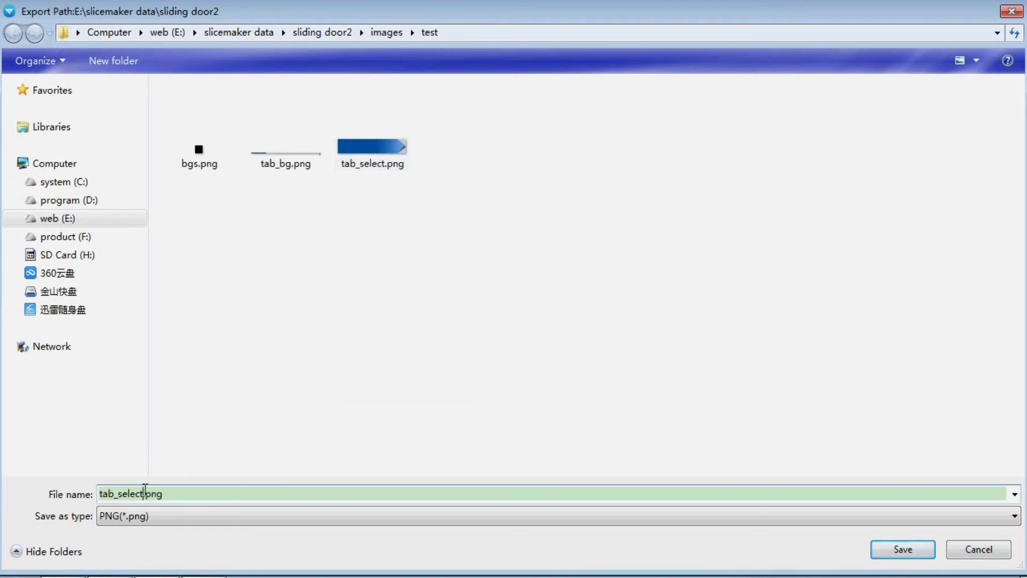
text(not_)
key(Return)
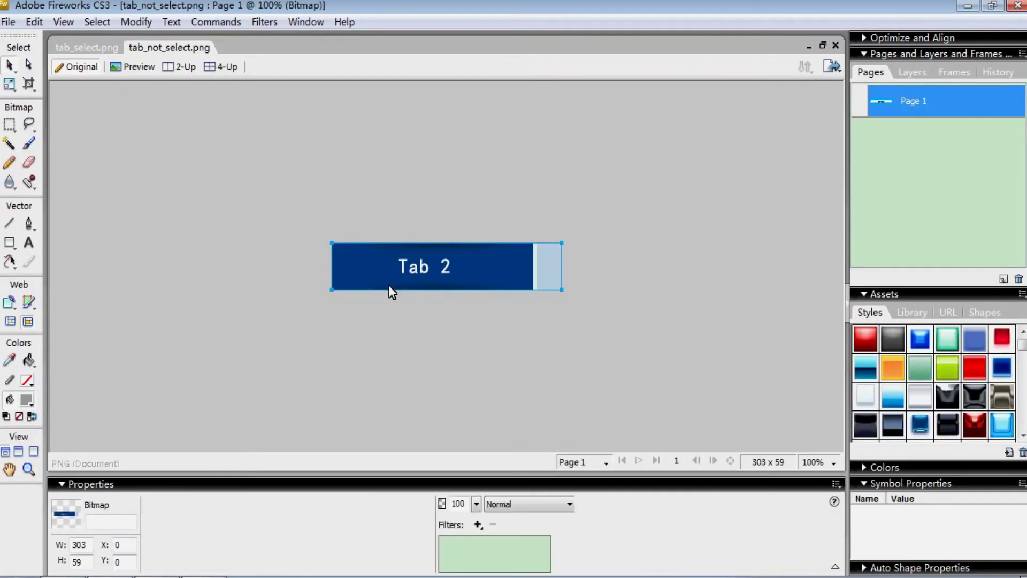
Marquee-select the Tab 2 caption and paint over it with the Brush in the dark blue sampled from the tab background
click(424, 262)
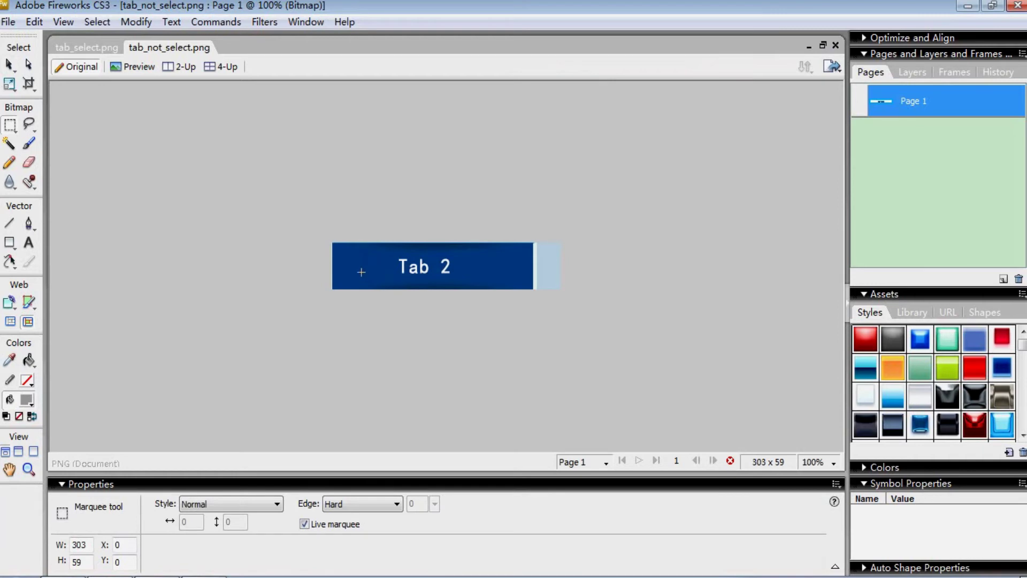
drag(351, 256, 459, 279)
click(380, 273)
click(29, 143)
click(26, 380)
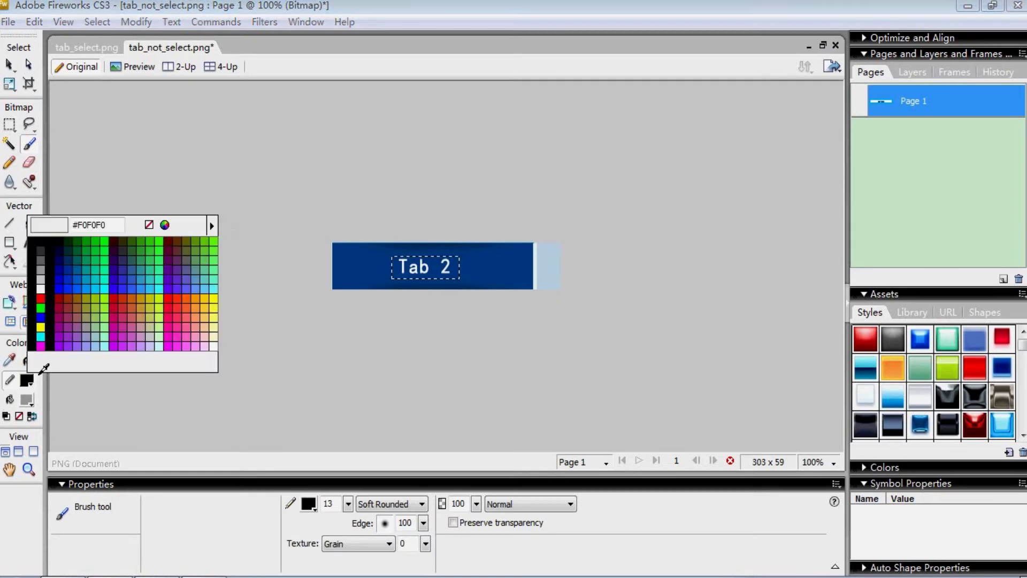
click(380, 263)
mouse_move(402, 272)
mouse_down()
mouse_move(445, 262)
mouse_move(450, 275)
mouse_move(412, 275)
mouse_up()
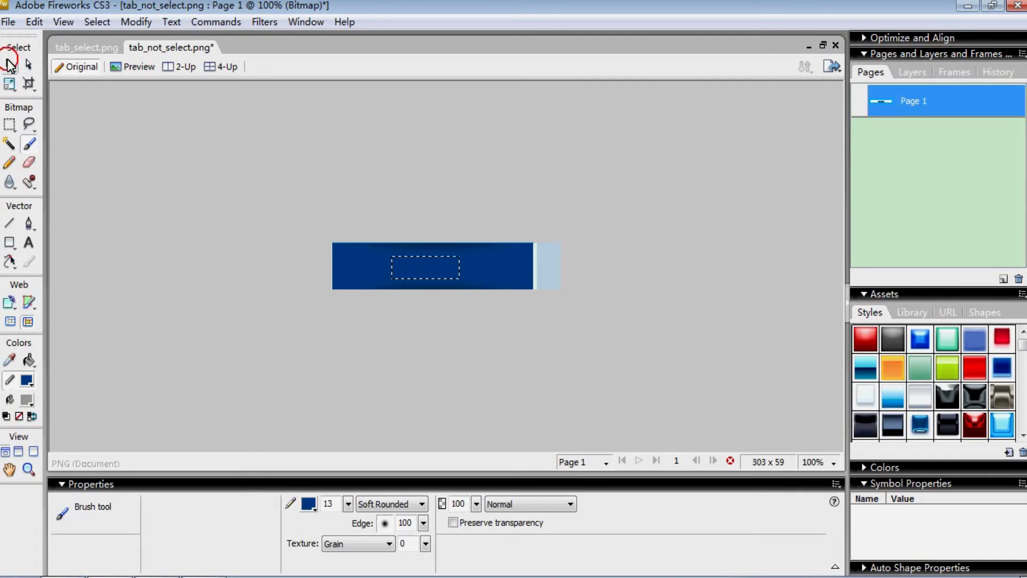
Deselect the painted area, save tab_not_select.png and switch back to the slicing program
click(9, 64)
click(312, 227)
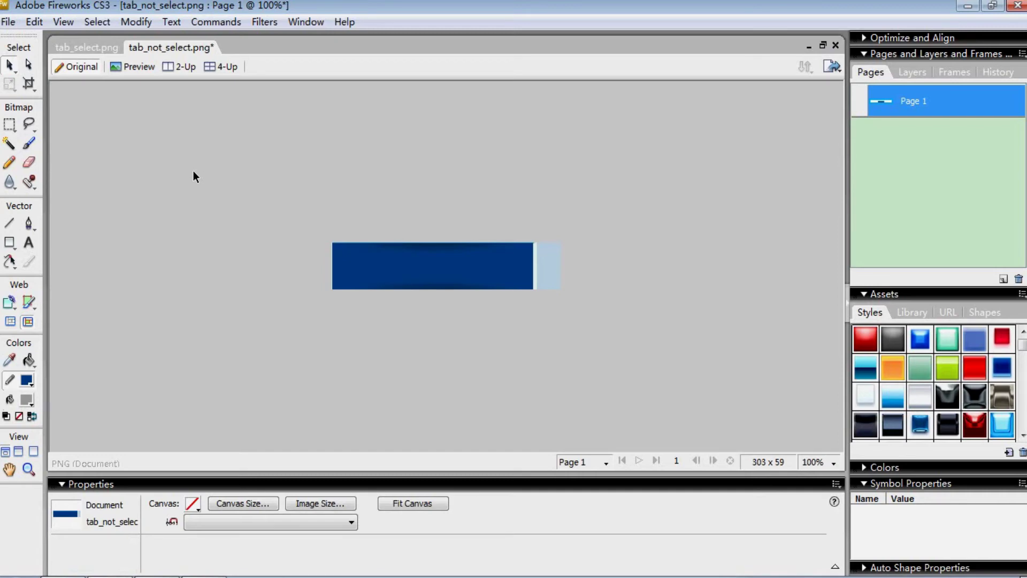
key(ctrl+s)
click(203, 576)
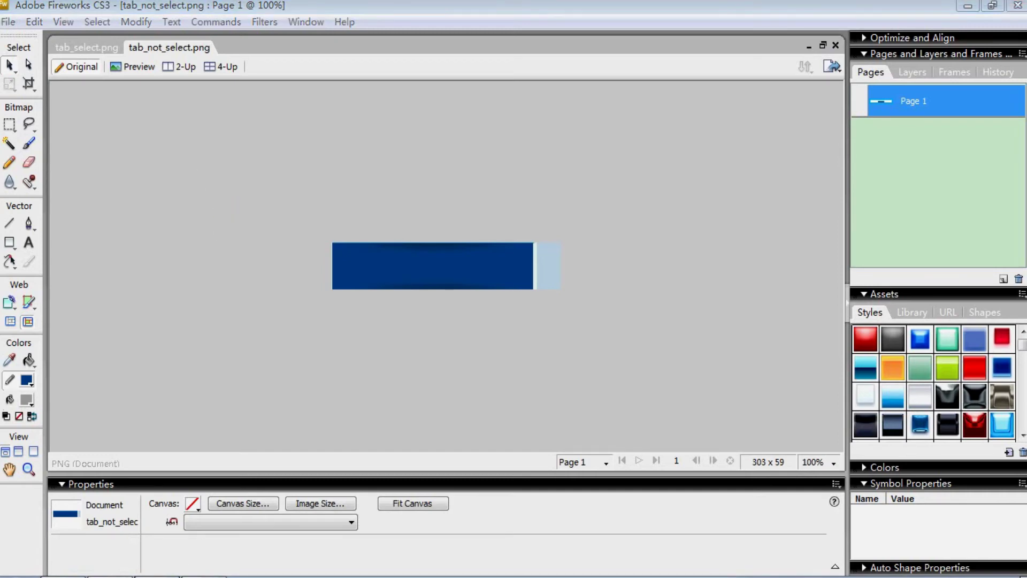
Switch back to the slicing program and set the sliding door's selected-item background image to tab_select.png from the images\test folder
click(321, 198)
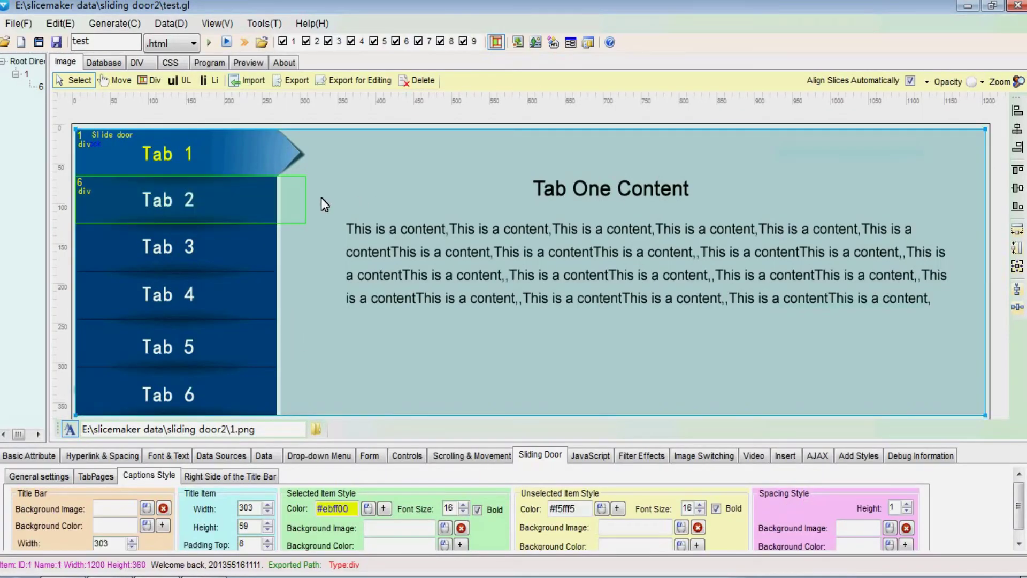
click(387, 530)
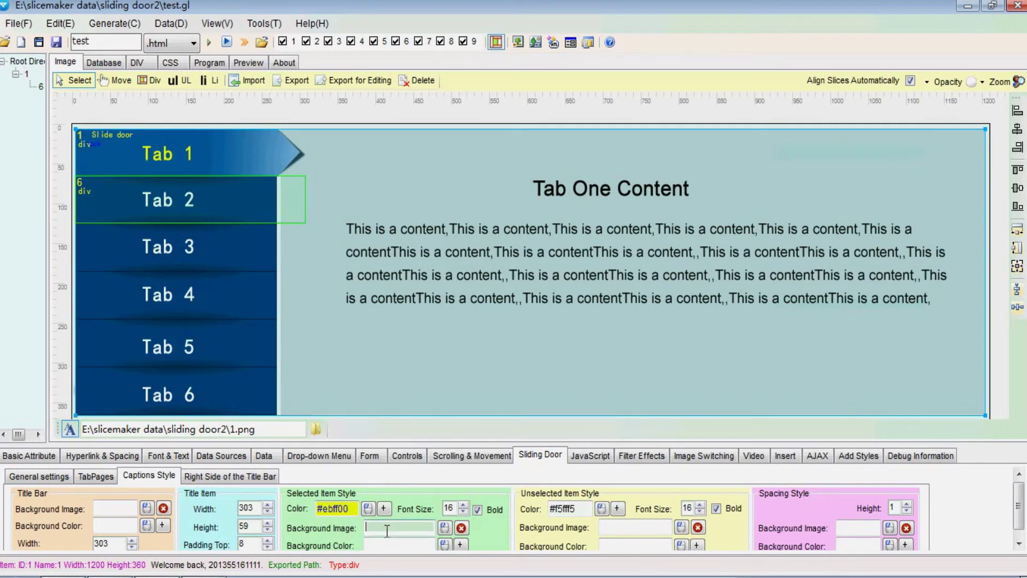
click(444, 528)
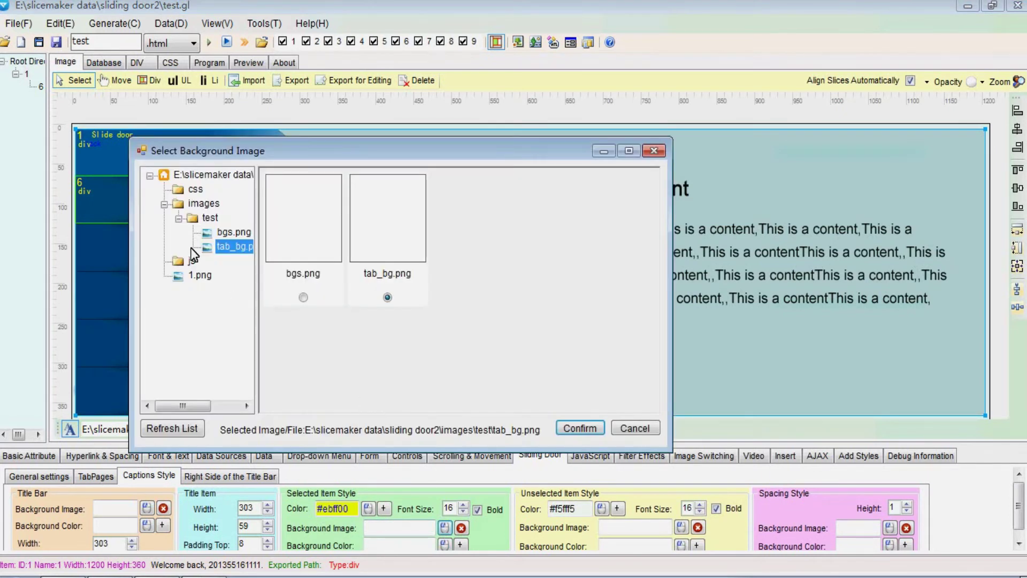
click(199, 219)
click(204, 207)
click(208, 218)
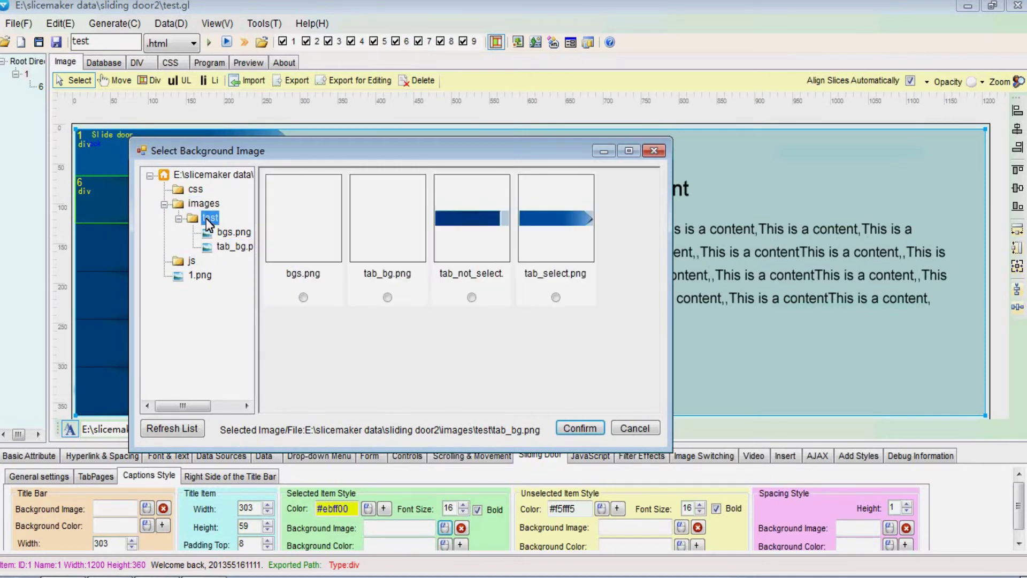
click(544, 235)
click(580, 429)
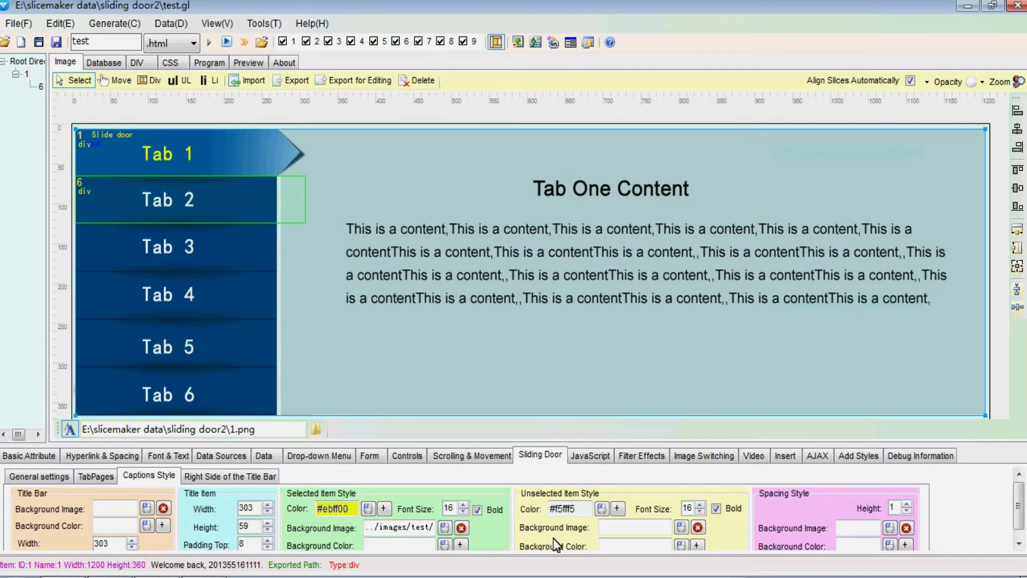
Set the sliding door's unselected-item background image to tab_not_select.png
click(680, 527)
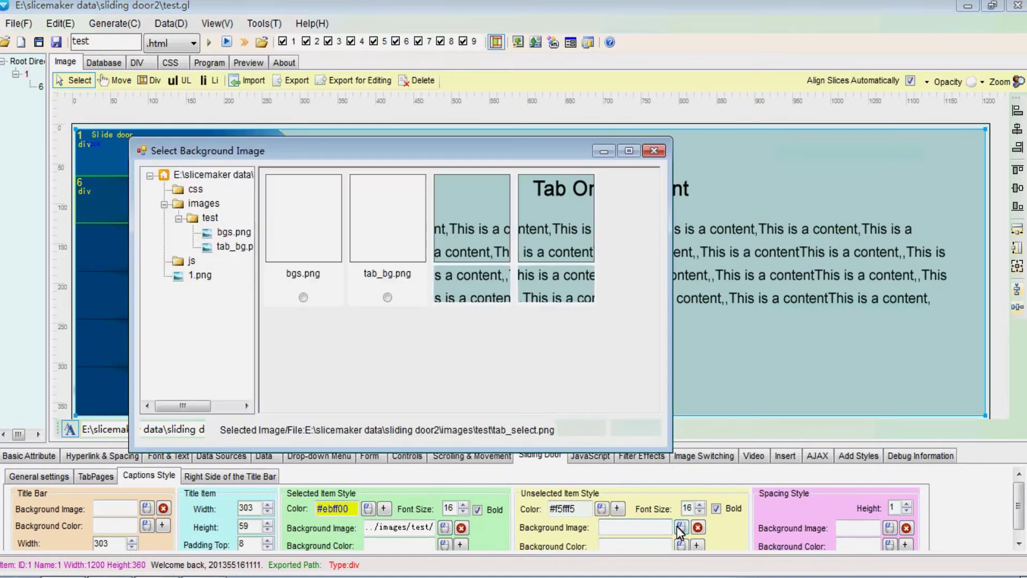
click(463, 251)
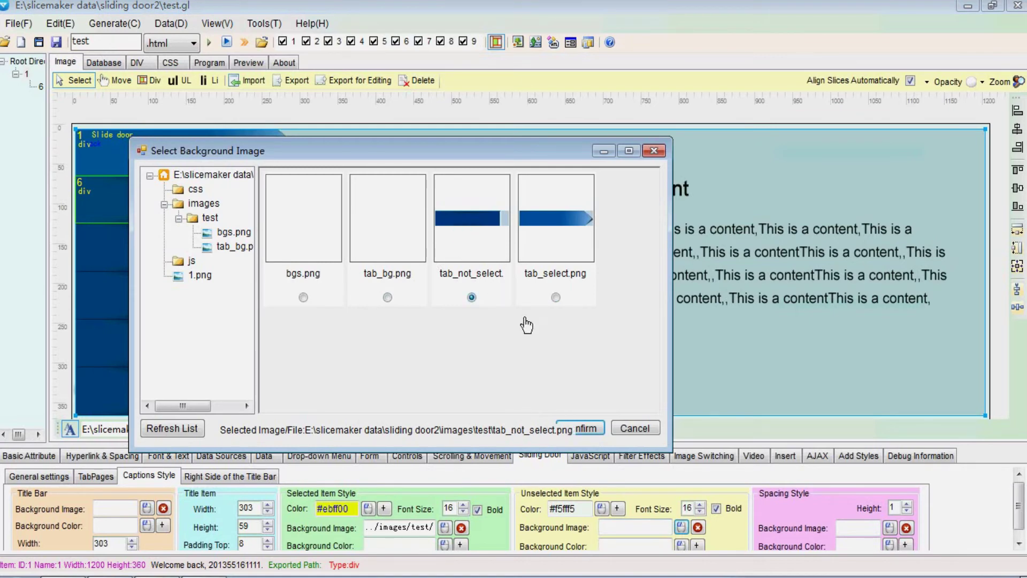
click(592, 427)
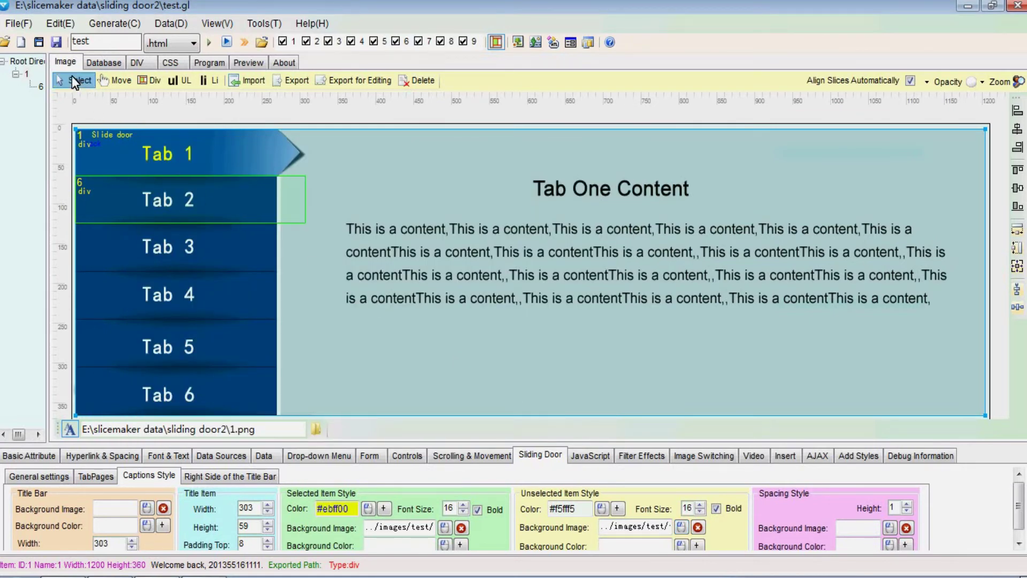
Delete the slice over the Tab 2 title and select the sliding door slice
click(178, 194)
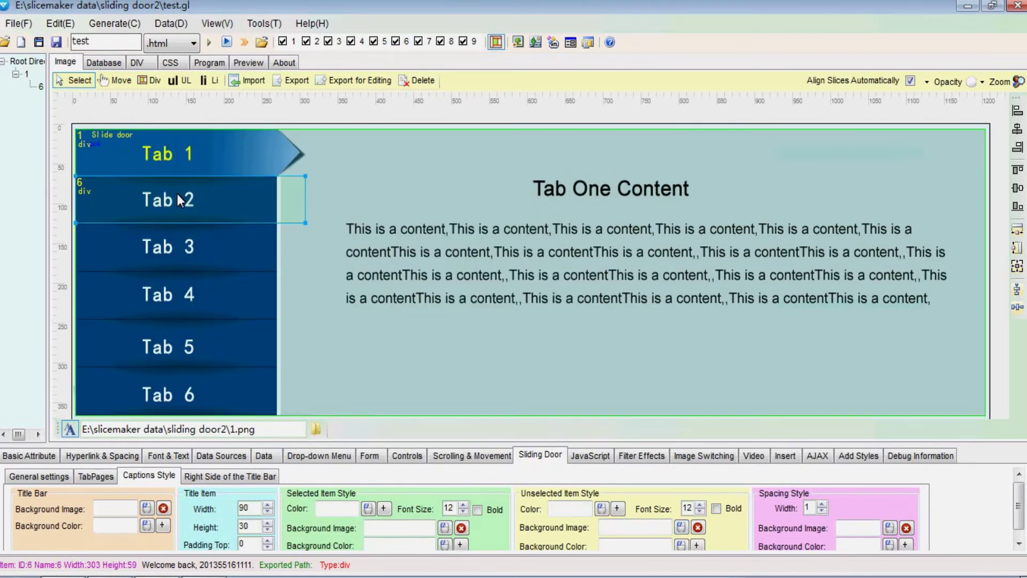
click(184, 155)
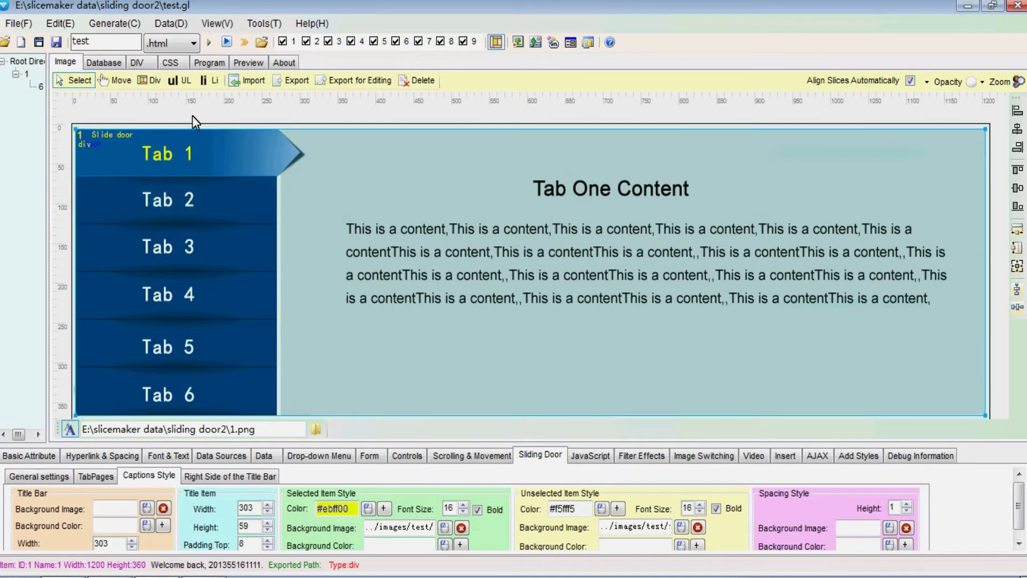
Generate the page with its CSS, HTML and JavaScript files, and try Tab 5 and Tab 3 in the preview
click(209, 42)
click(592, 349)
click(646, 355)
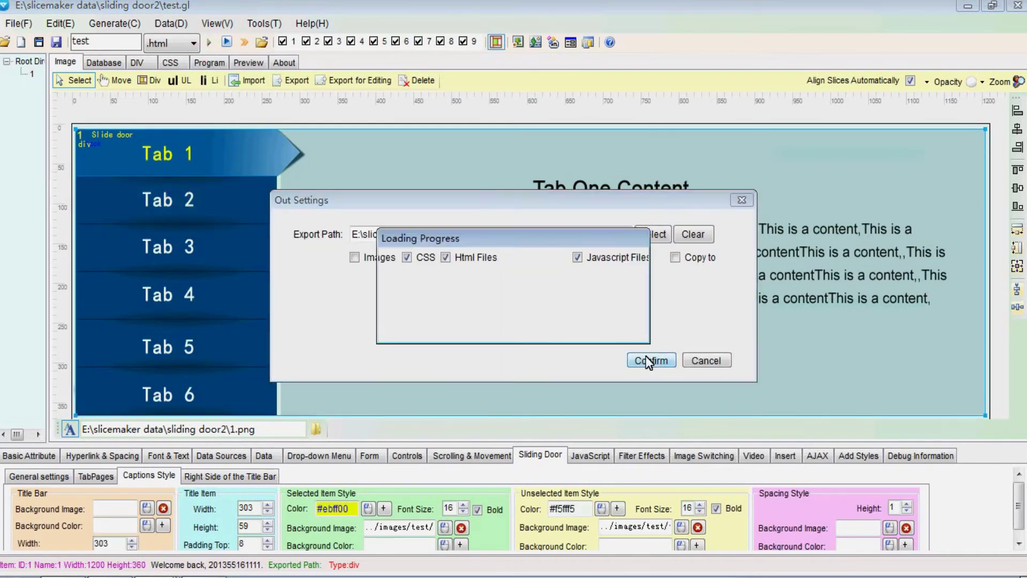
click(591, 334)
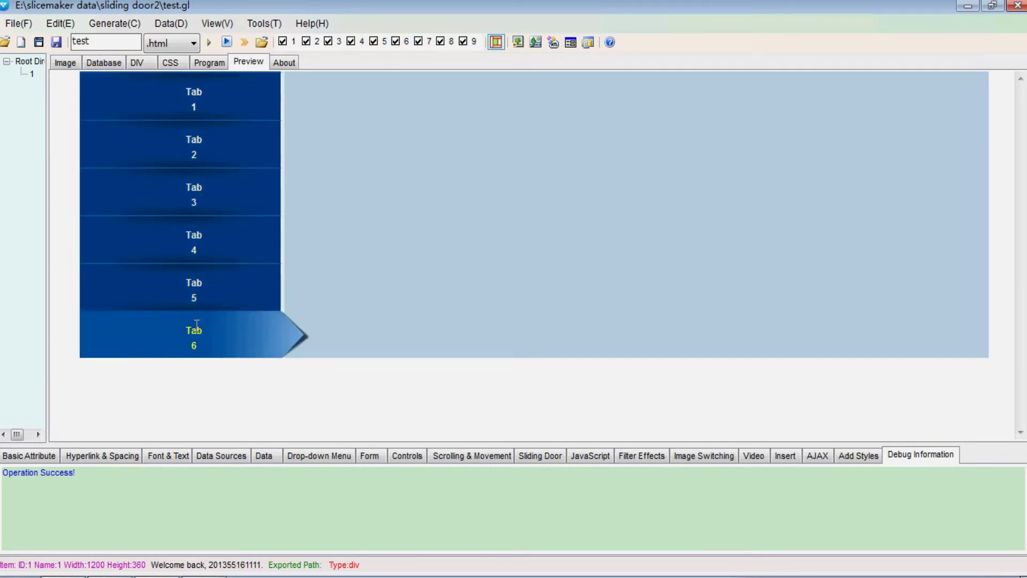
double_click(191, 283)
click(197, 177)
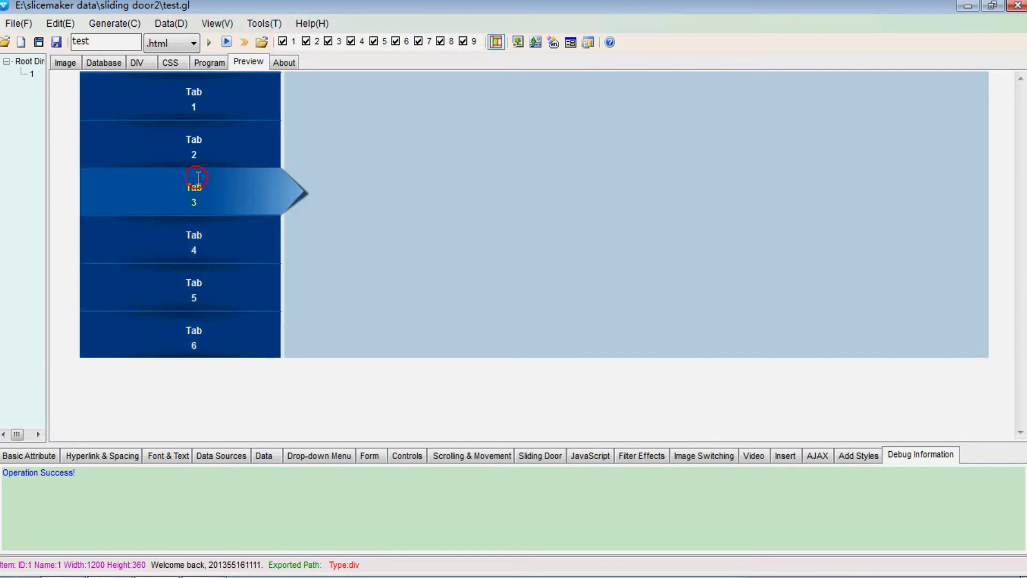
Return to the slice design and open the content management settings for the sliding door's tab pages
click(96, 62)
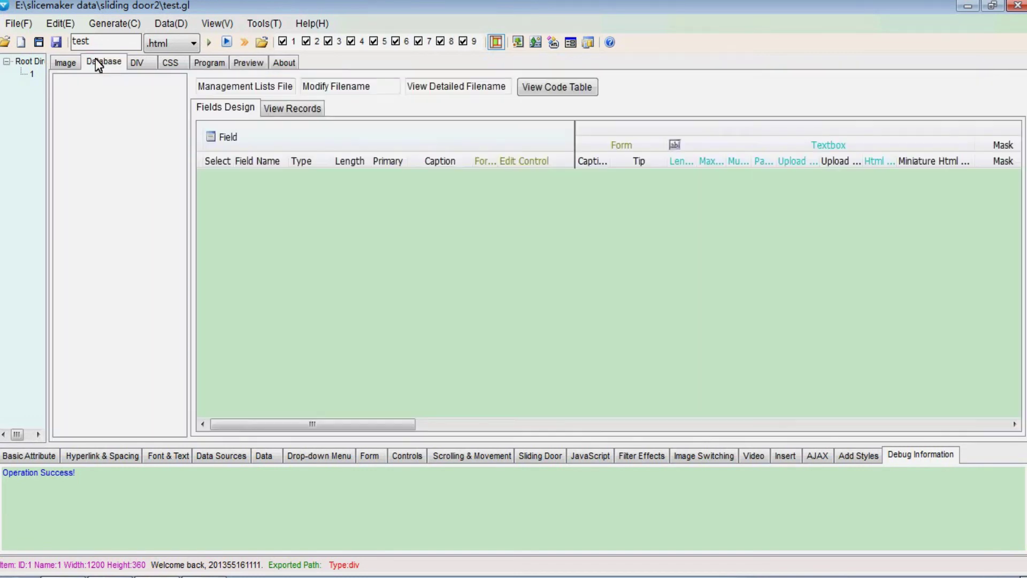
click(63, 63)
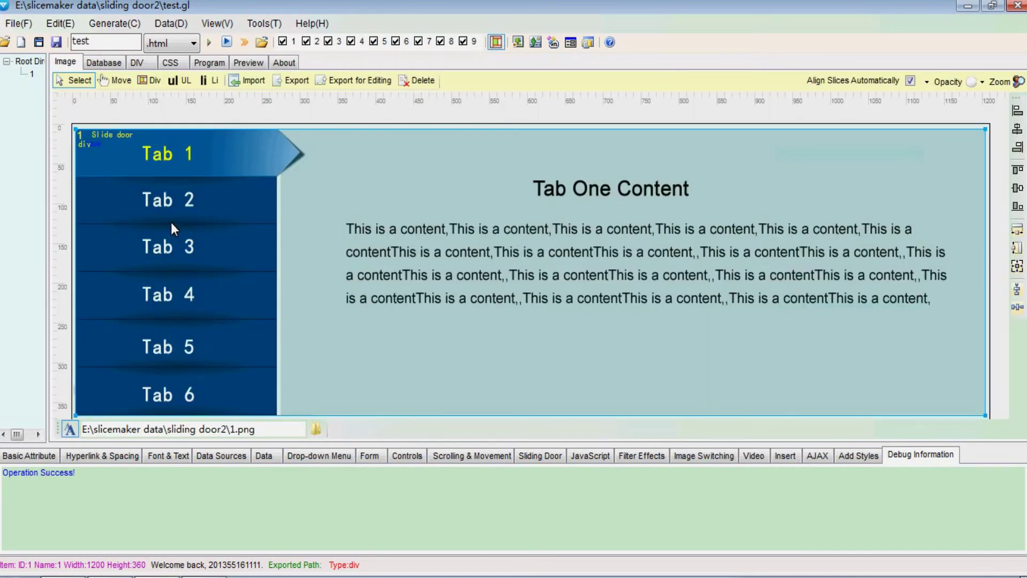
click(405, 456)
click(560, 456)
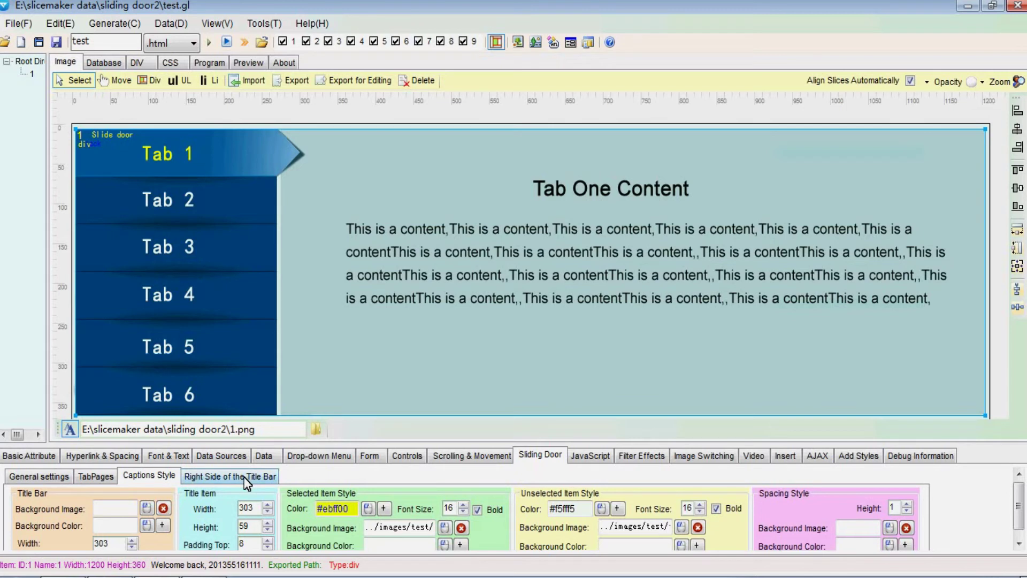
click(95, 476)
click(107, 522)
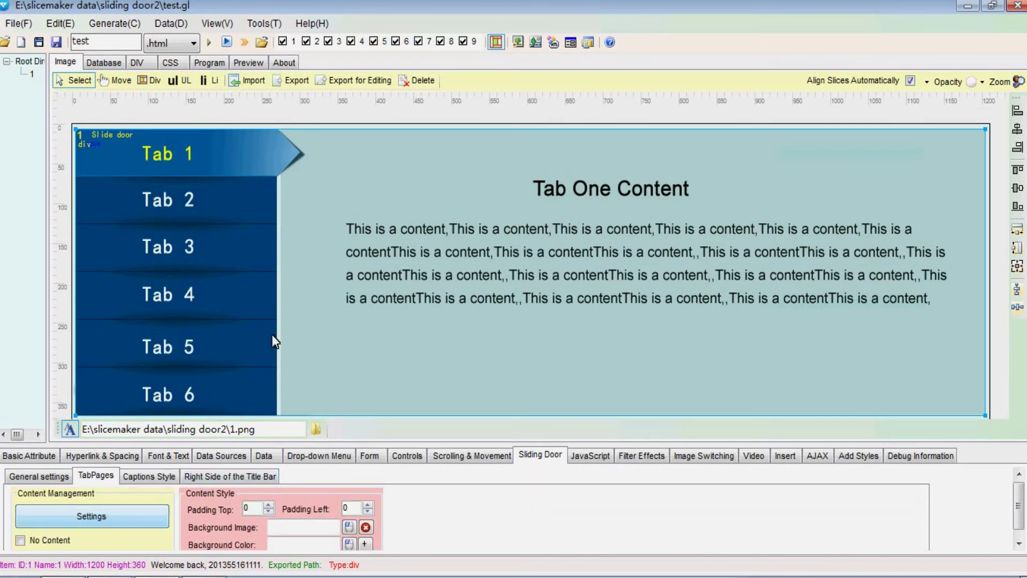